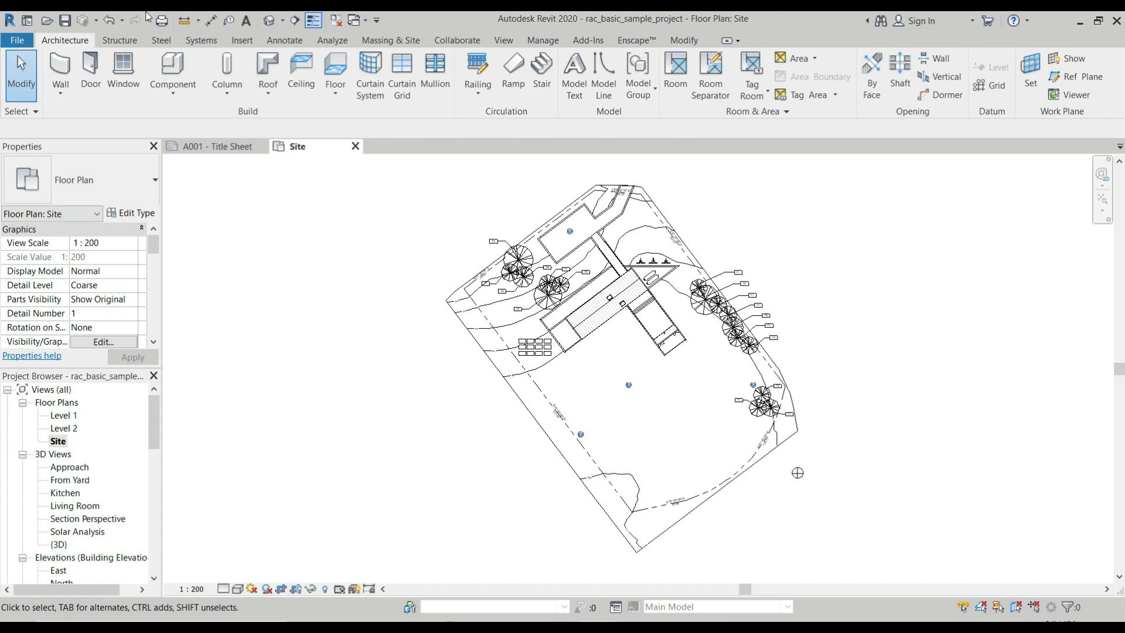
Step: Start a perspective walkthrough in the Site plan with the camera offset set to 1500
left_click(282, 23)
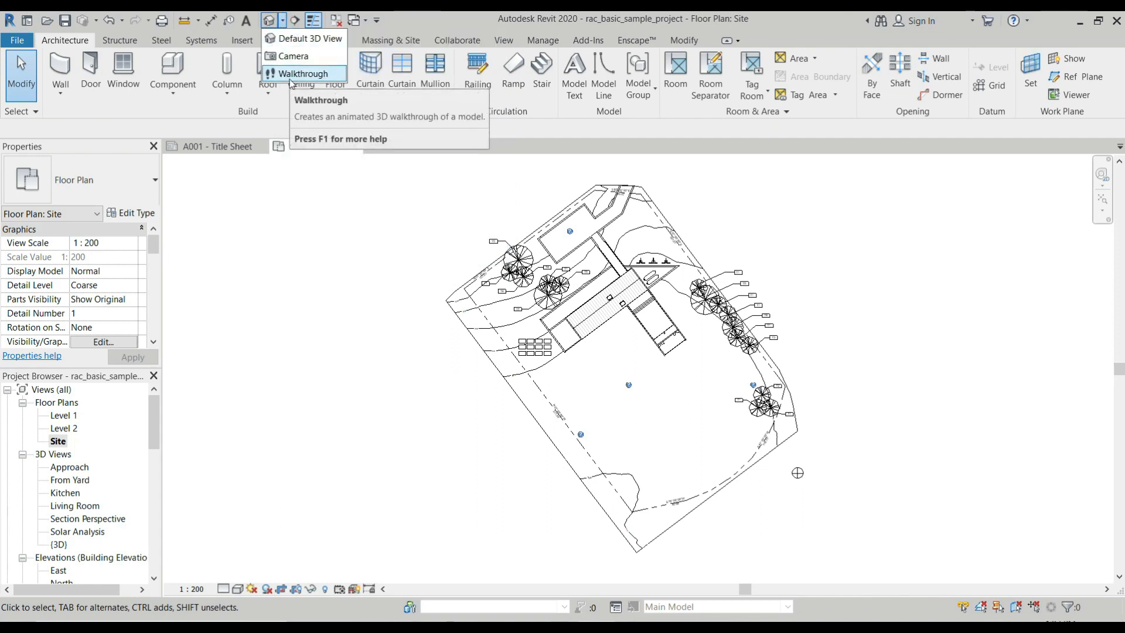
left_click(292, 249)
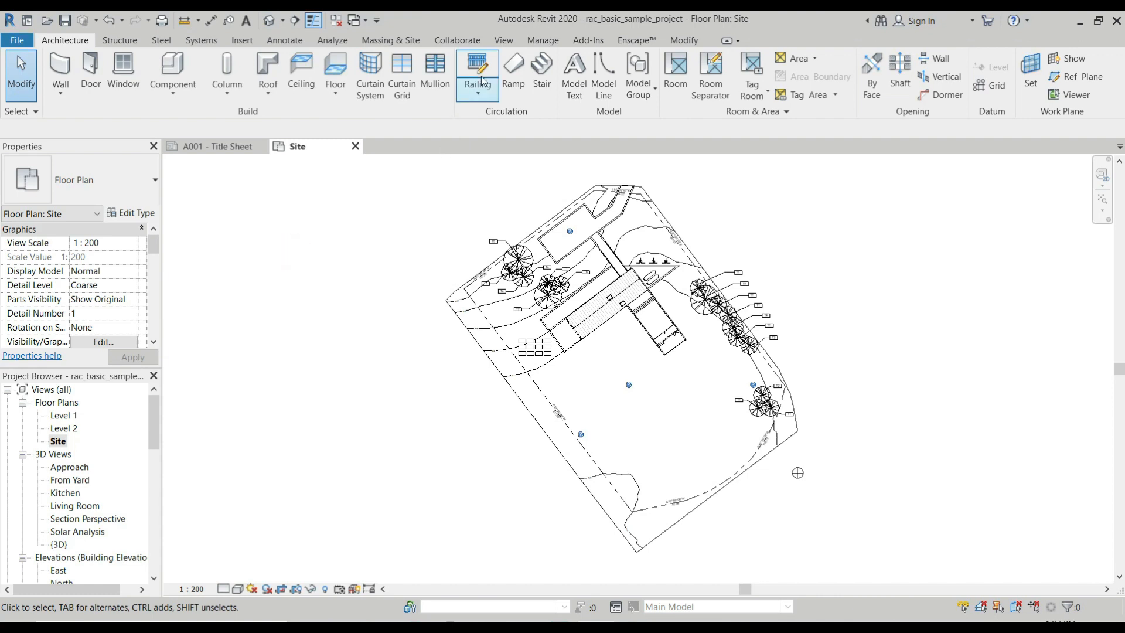
left_click(505, 43)
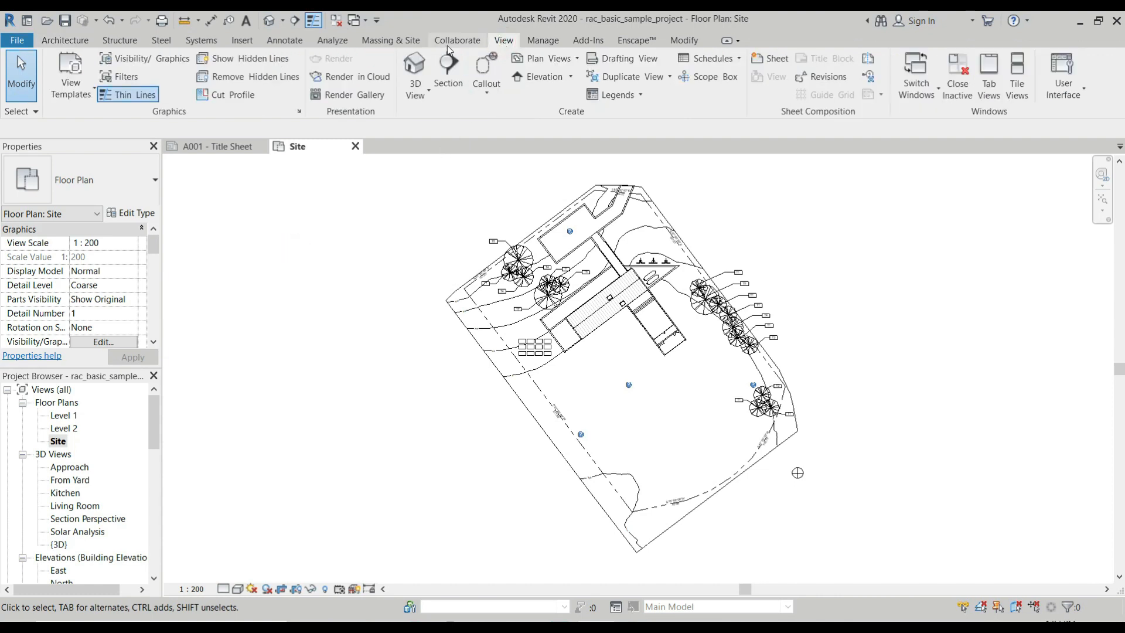
left_click(421, 100)
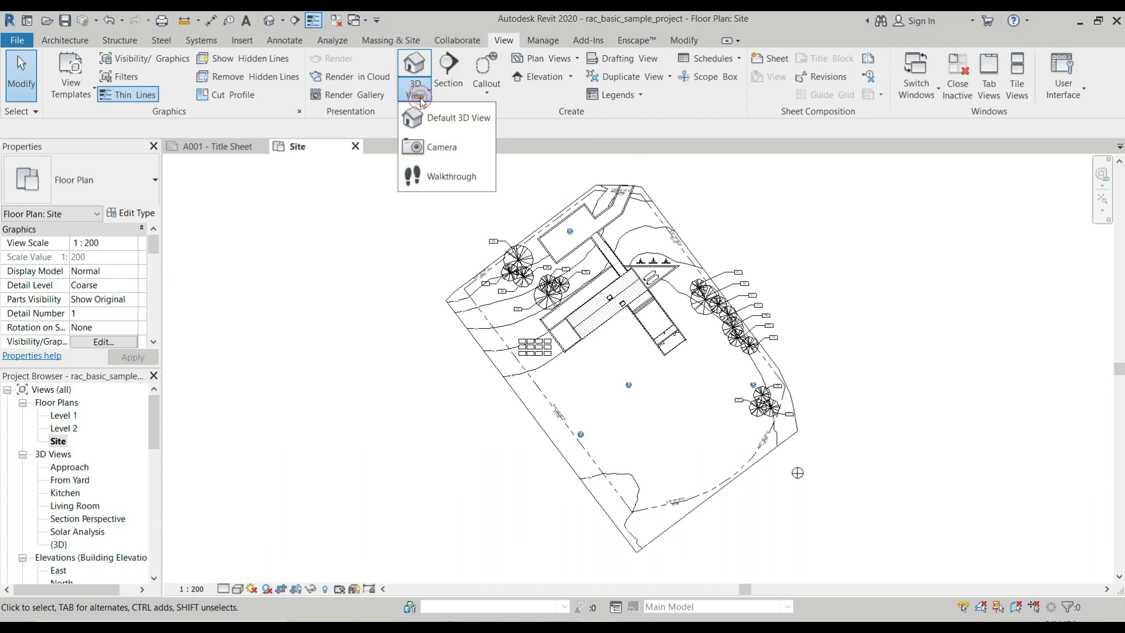
left_click(437, 179)
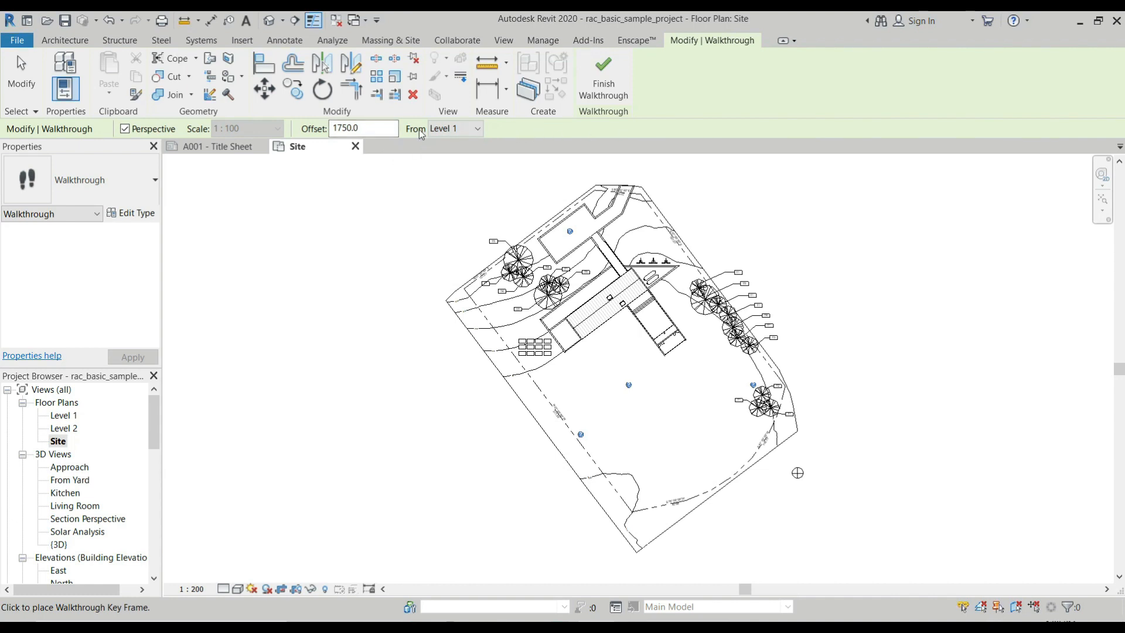
left_click_drag(365, 131, 326, 133)
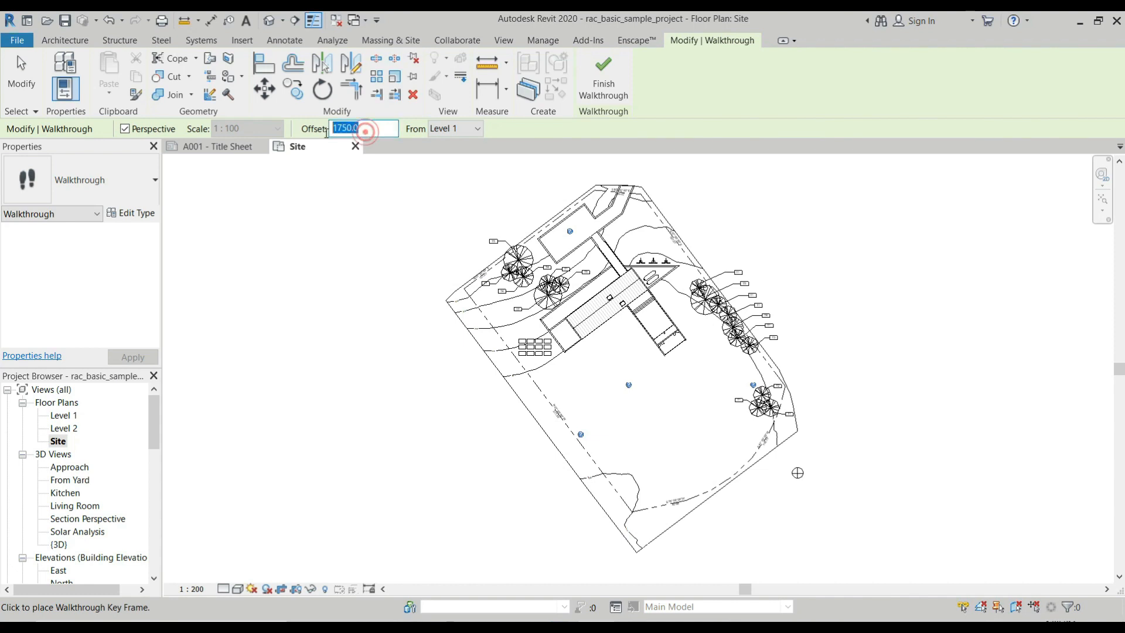
type("1500")
key("Return")
Step: Place walkthrough key frames based on Level 1, curving from the open yard south of the house up along its east side
scroll(662, 436, "up", 1)
scroll(745, 428, "down", 1)
scroll(745, 383, "up", 1)
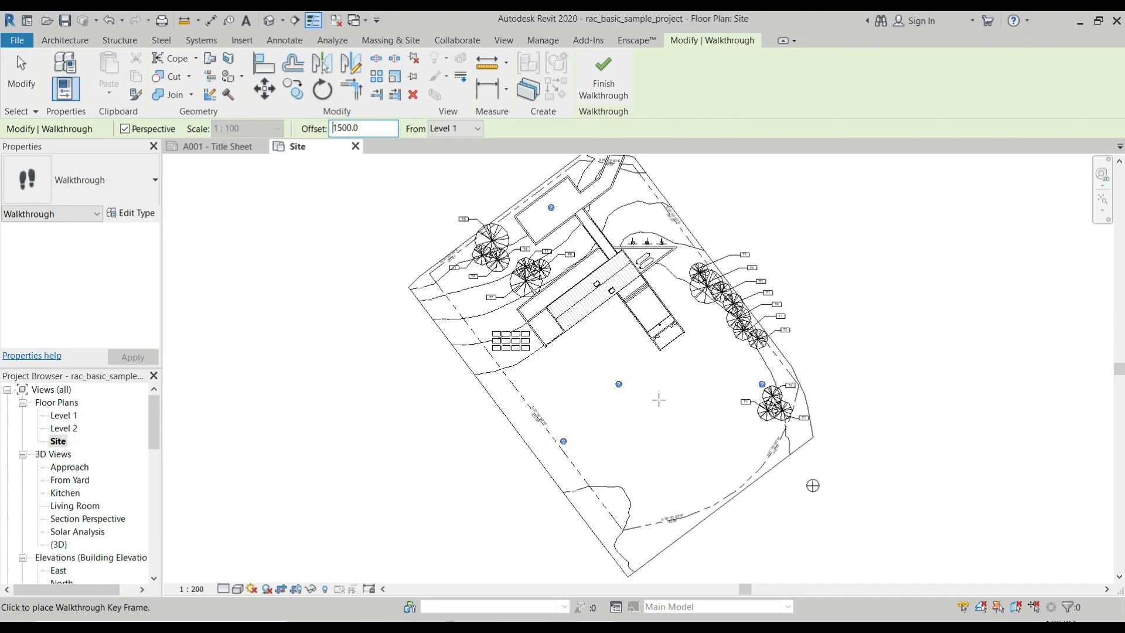
left_click(463, 128)
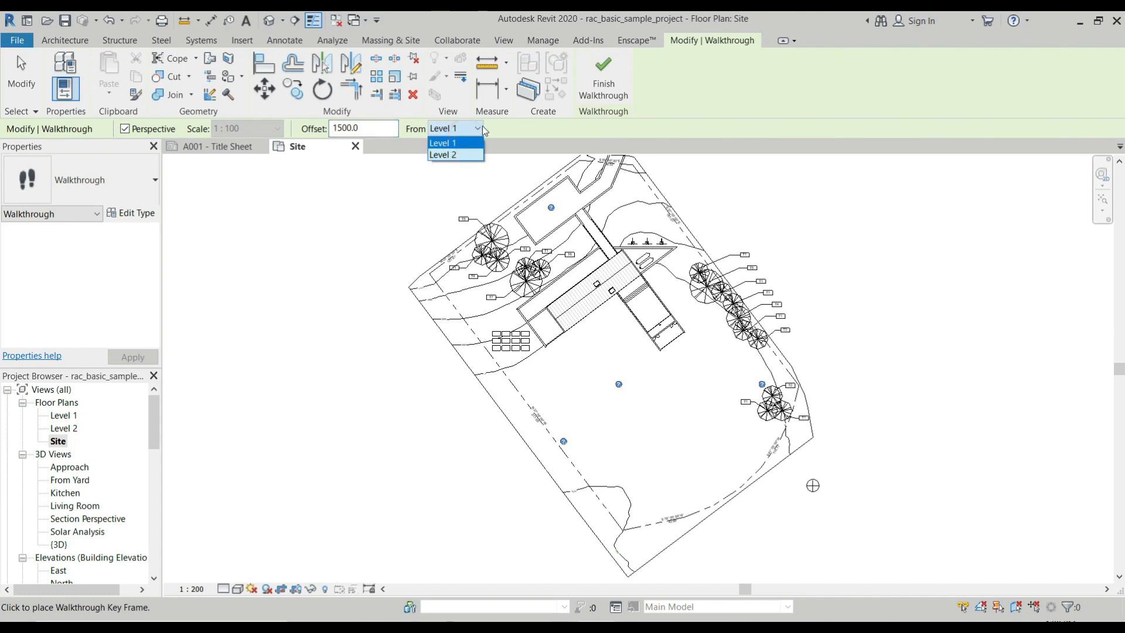
left_click(455, 142)
left_click(604, 446)
left_click(672, 444)
left_click(716, 399)
left_click(722, 319)
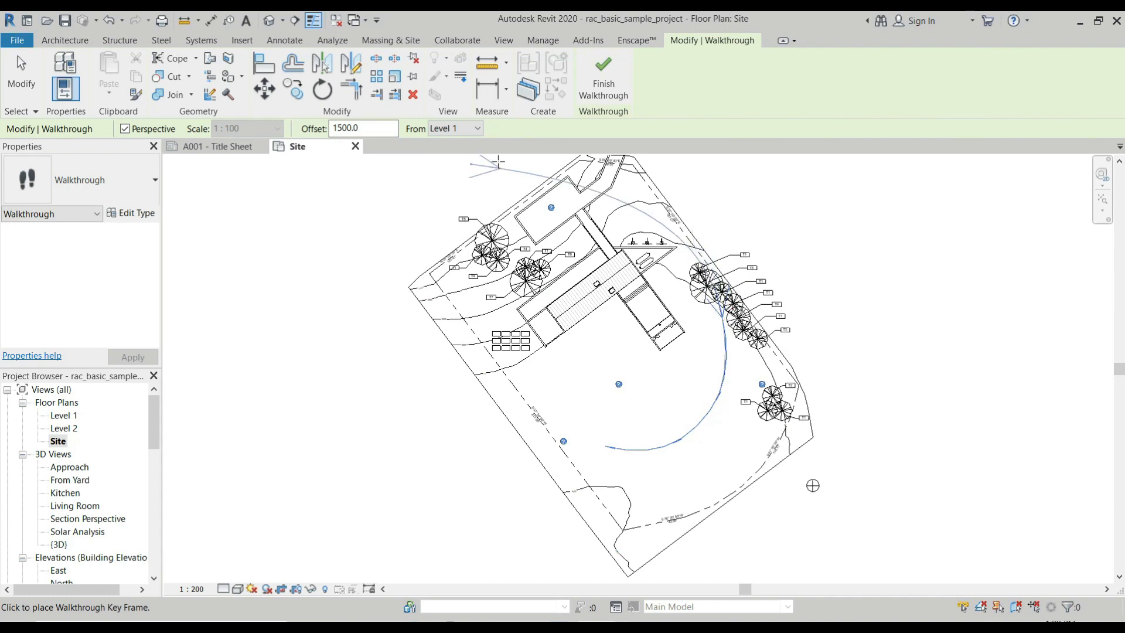
Step: Base the following key frames on Level 2, continue the path down the west side and back to the southern yard, and end it
left_click(472, 128)
left_click(465, 155)
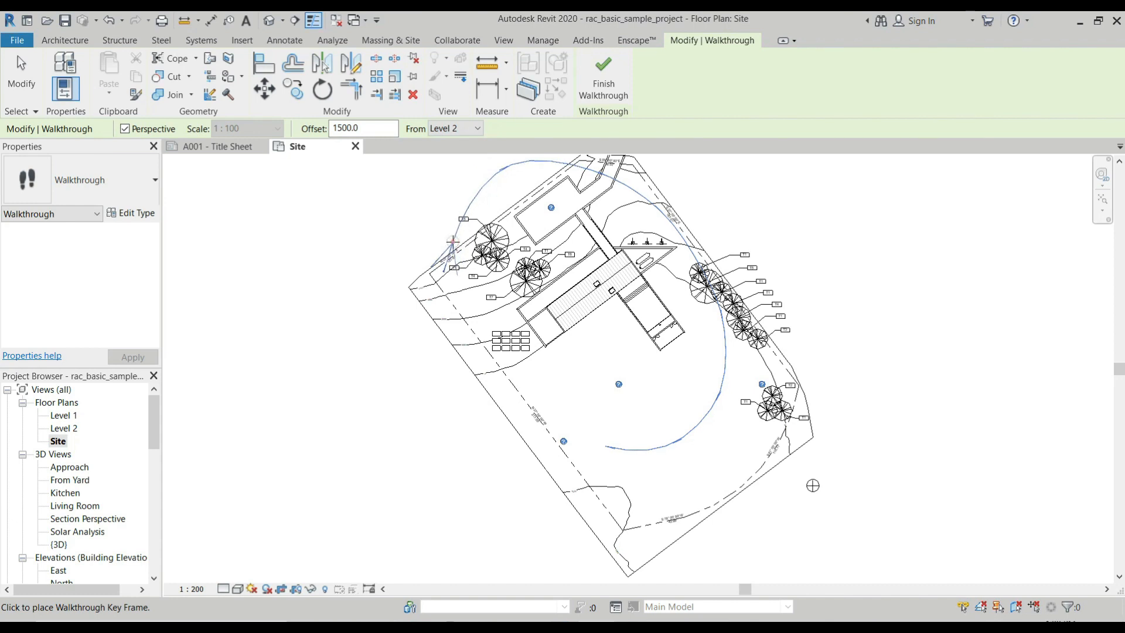
left_click(469, 335)
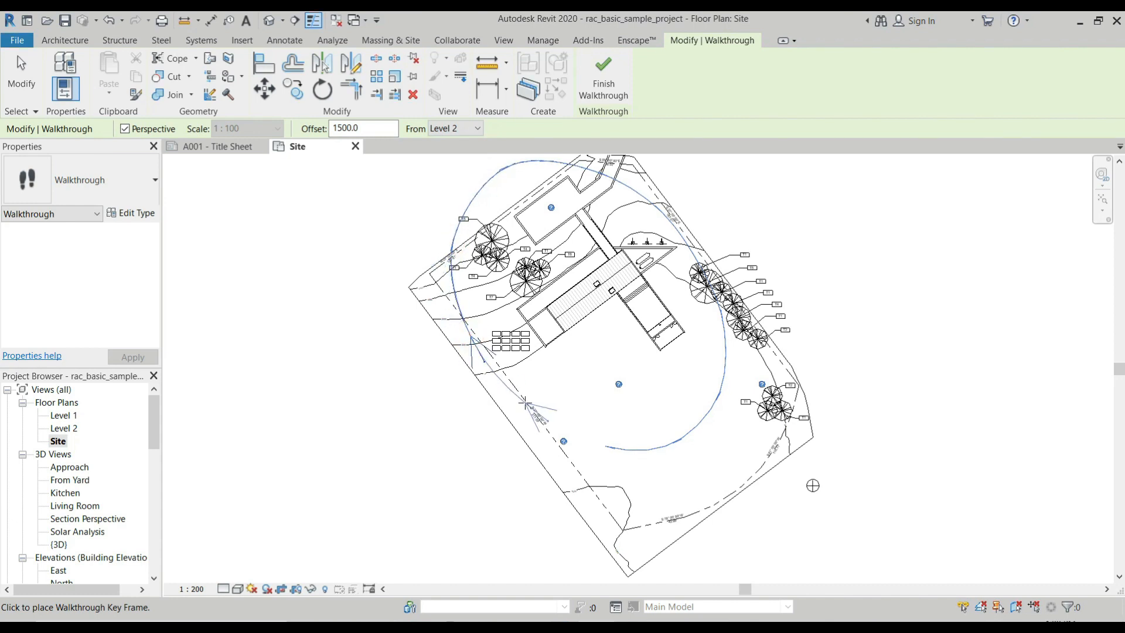
left_click(530, 406)
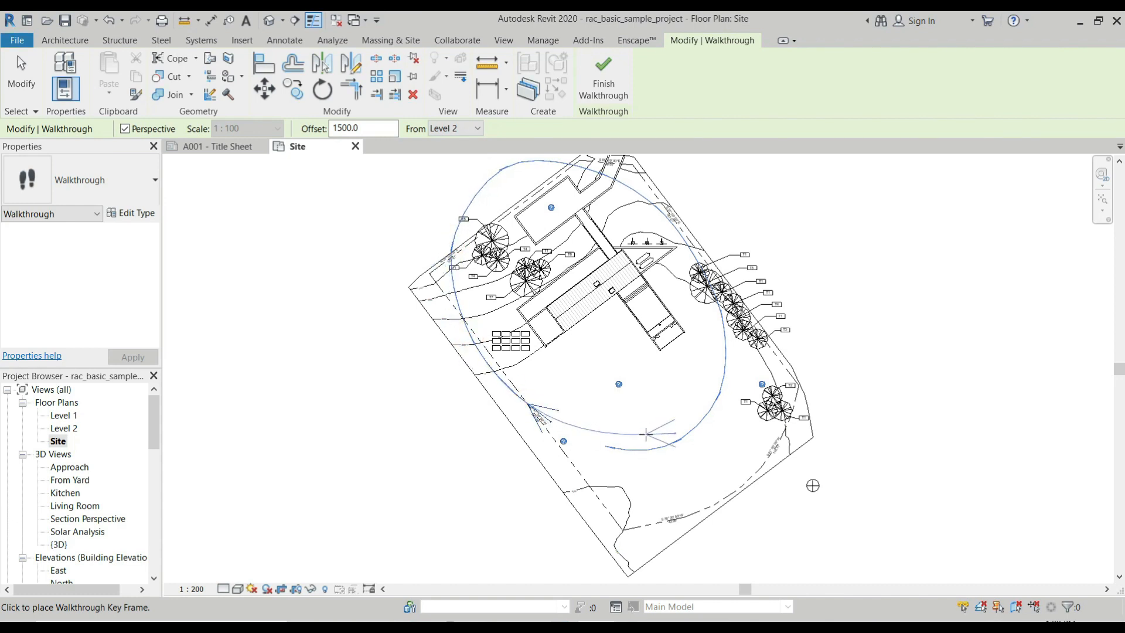
left_click(623, 467)
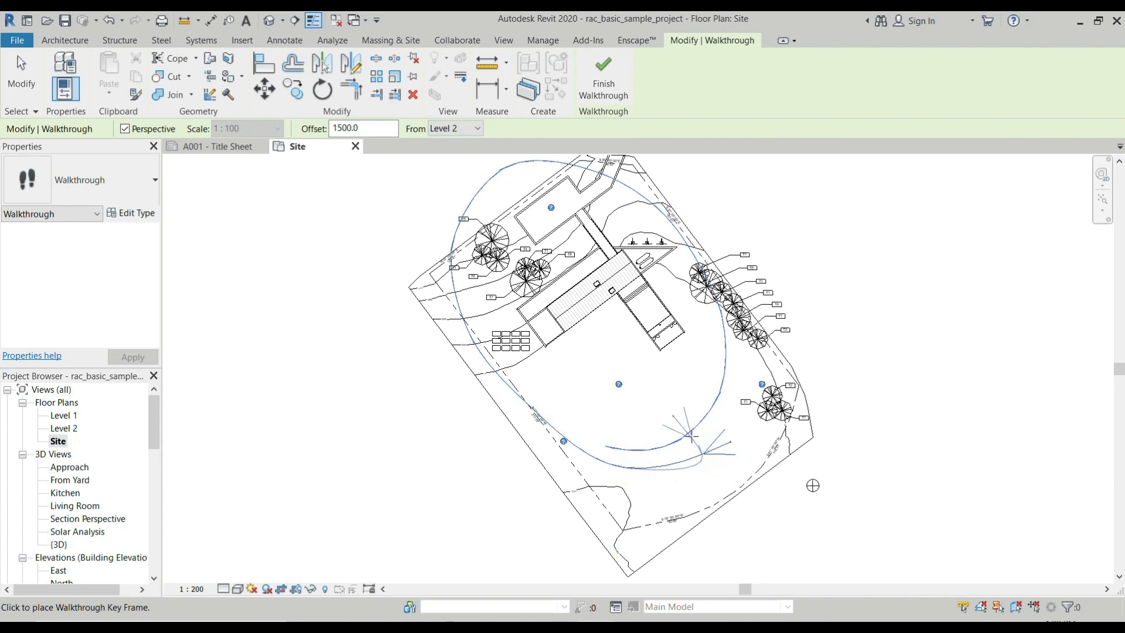
left_click(691, 410)
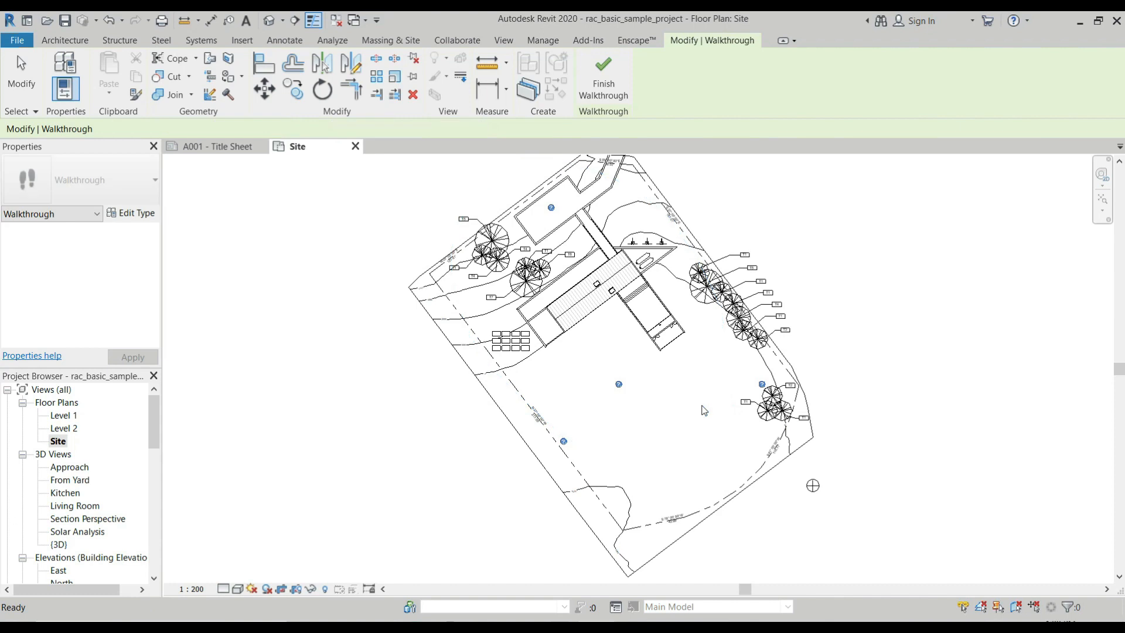
key("Escape")
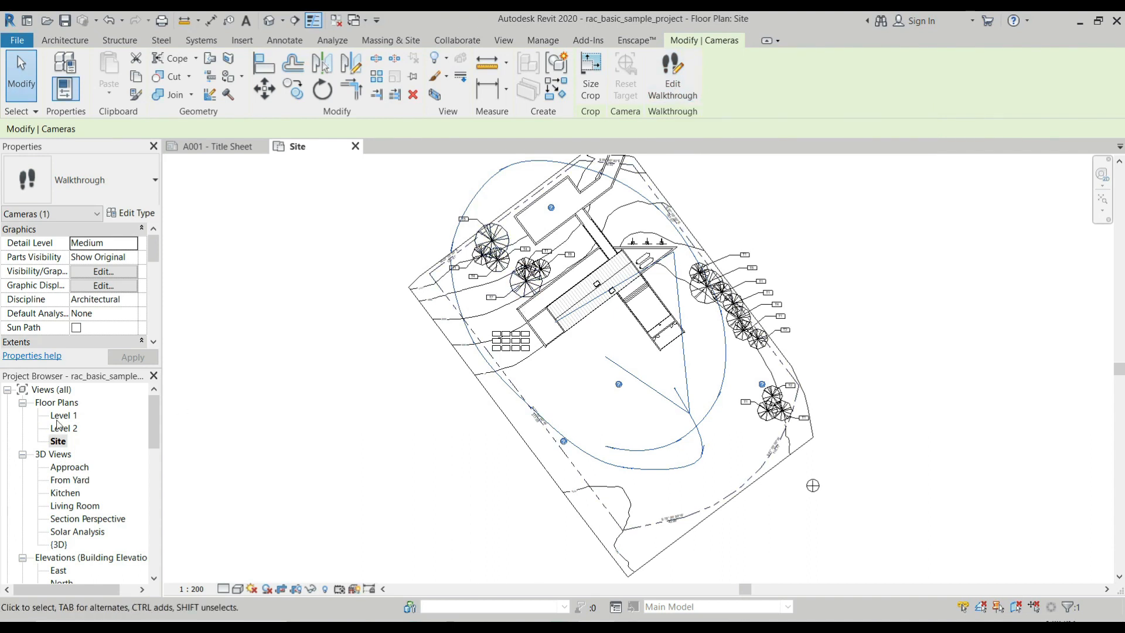
Step: Open the new walkthrough for editing so that its path and key frames can be adjusted
scroll(67, 419, "down", 5)
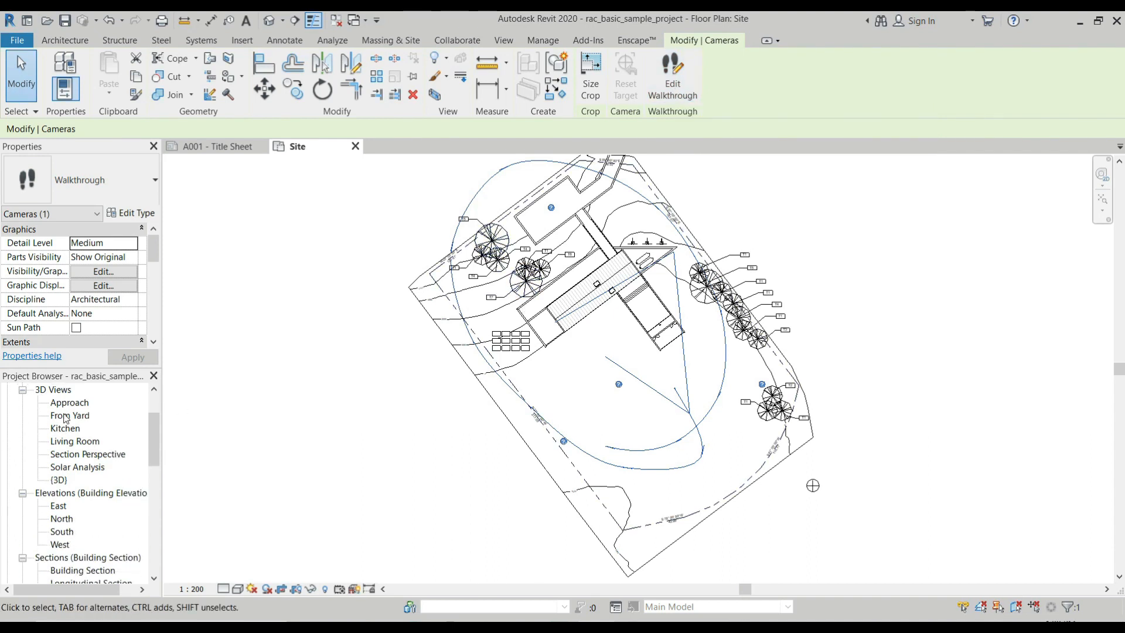
scroll(79, 423, "down", 4)
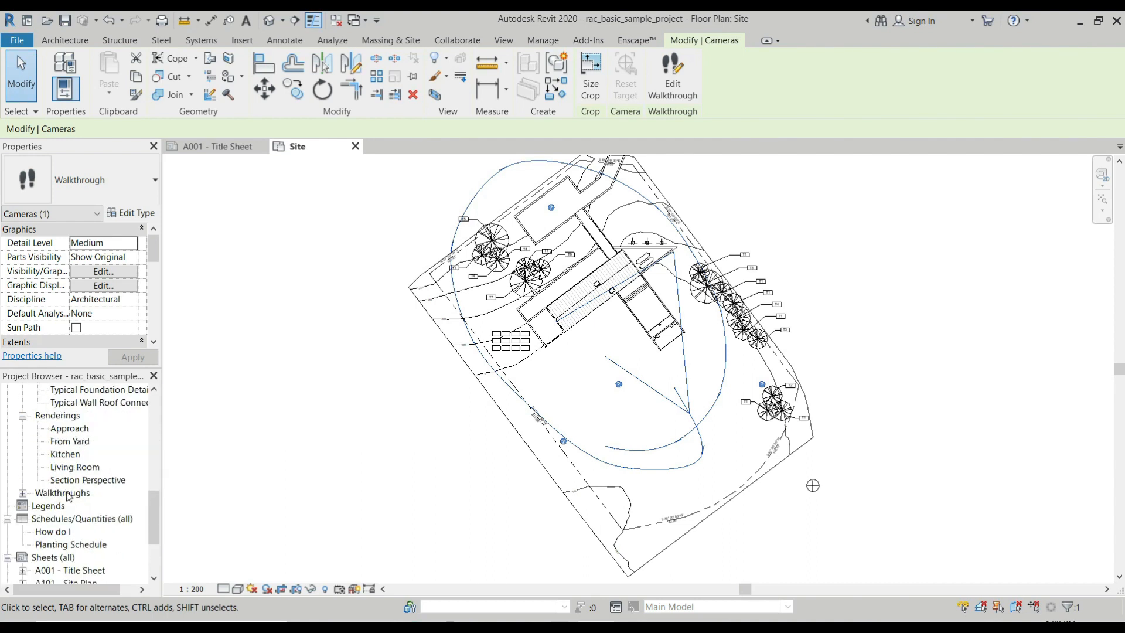
left_click(681, 84)
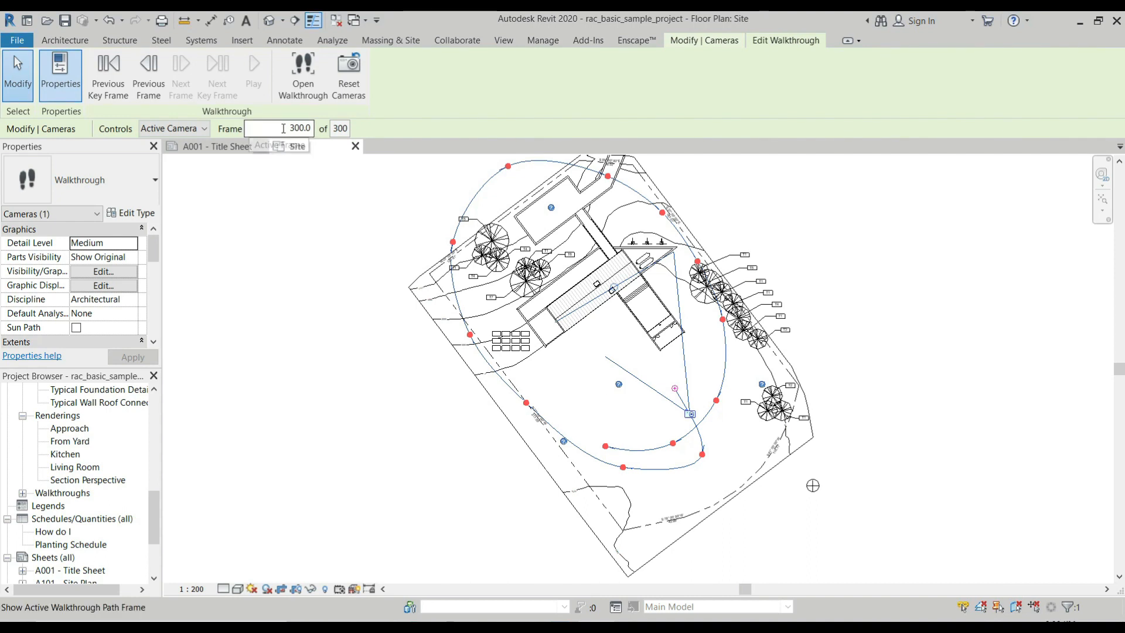
left_click(281, 128)
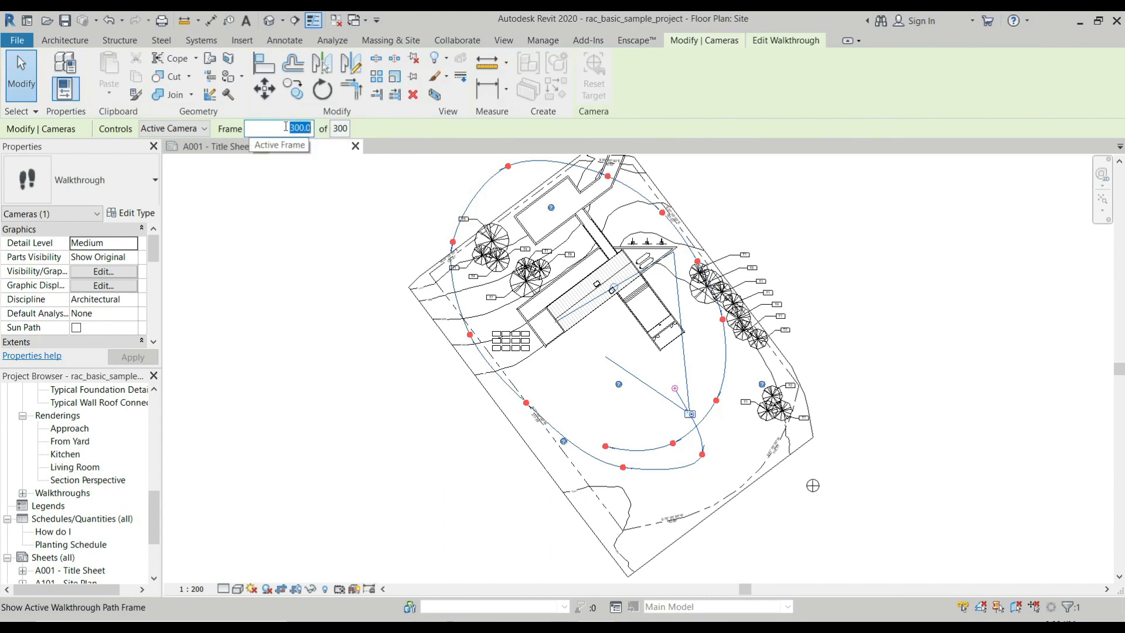
left_click(773, 49)
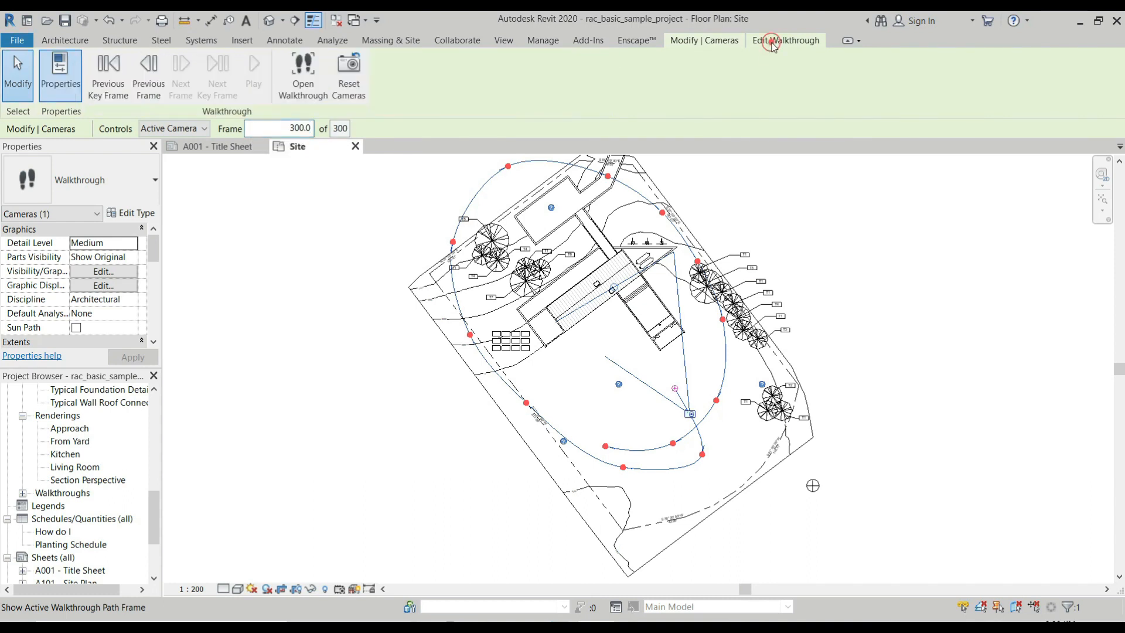
Step: Step the active camera back one key frame at a time to the key frame northwest of the house
left_click(107, 93)
left_click(106, 94)
left_click(107, 94)
left_click(107, 94)
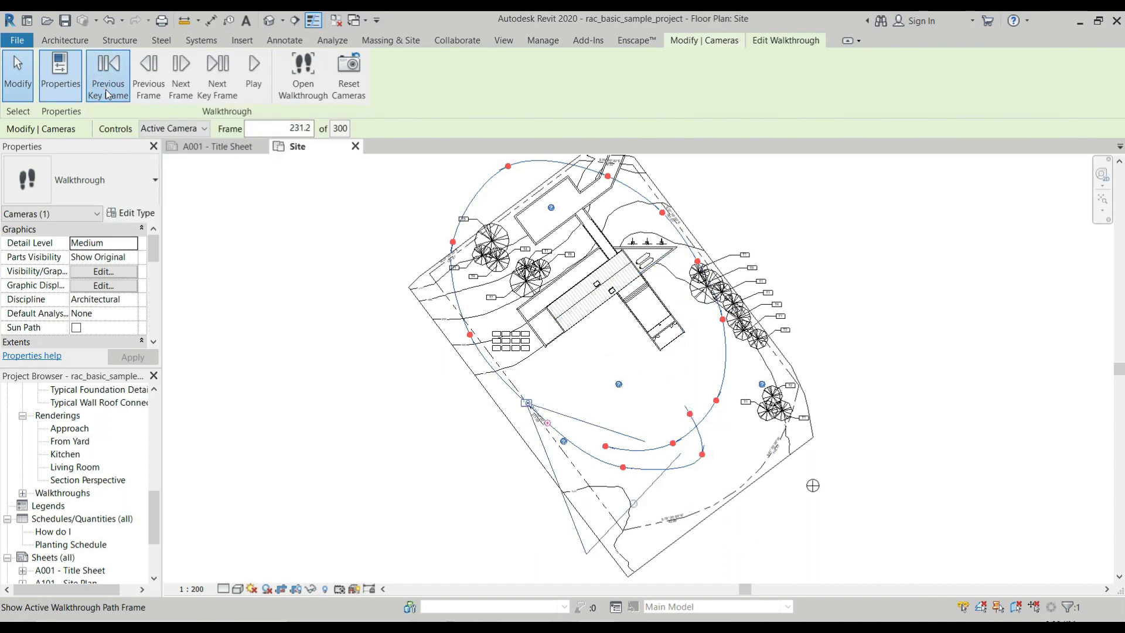
left_click(106, 94)
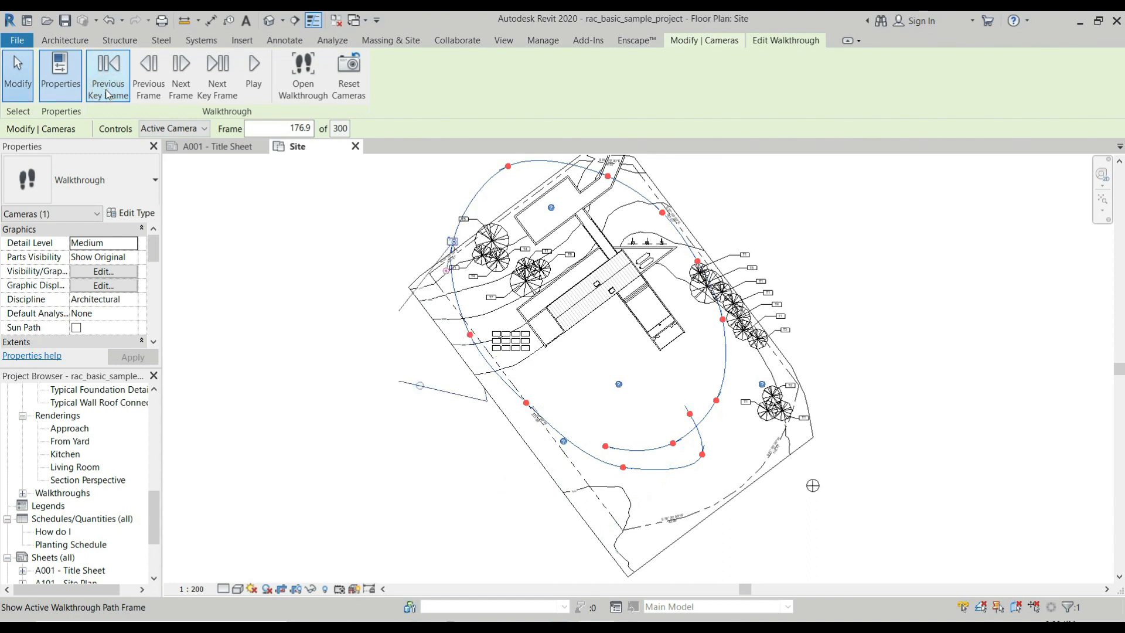
left_click(106, 94)
Step: Set the walkthrough's active frame to 1
left_click(279, 129)
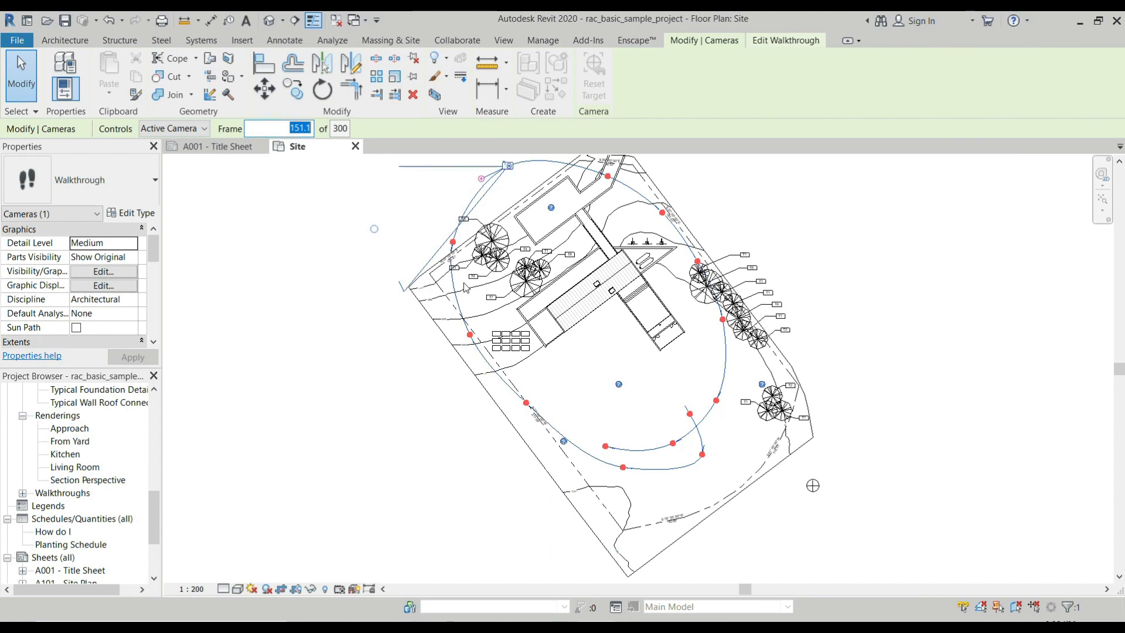
type("1")
key("Return")
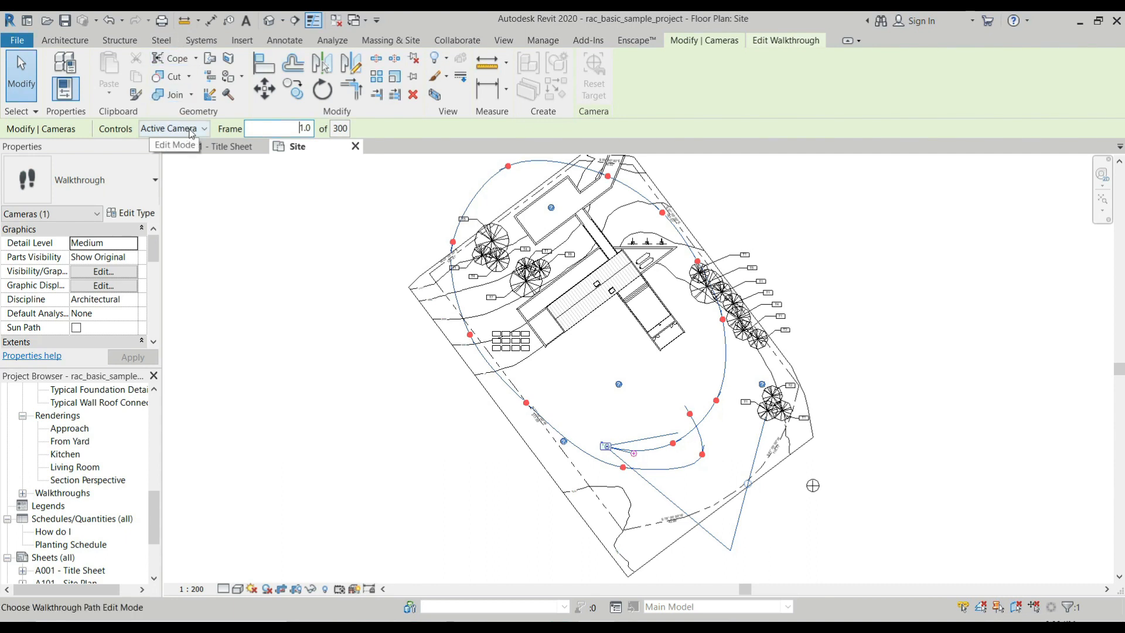
Step: Set the walkthrough controls to Path and slightly shift the second and third key frames, moving the third one outward
left_click(191, 129)
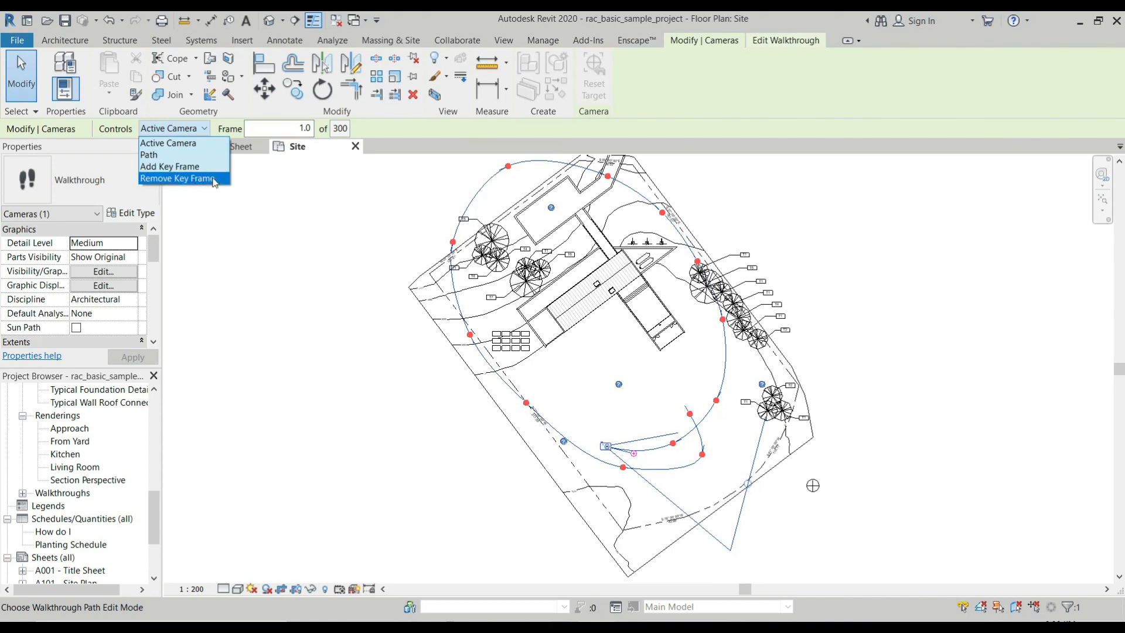
left_click(189, 130)
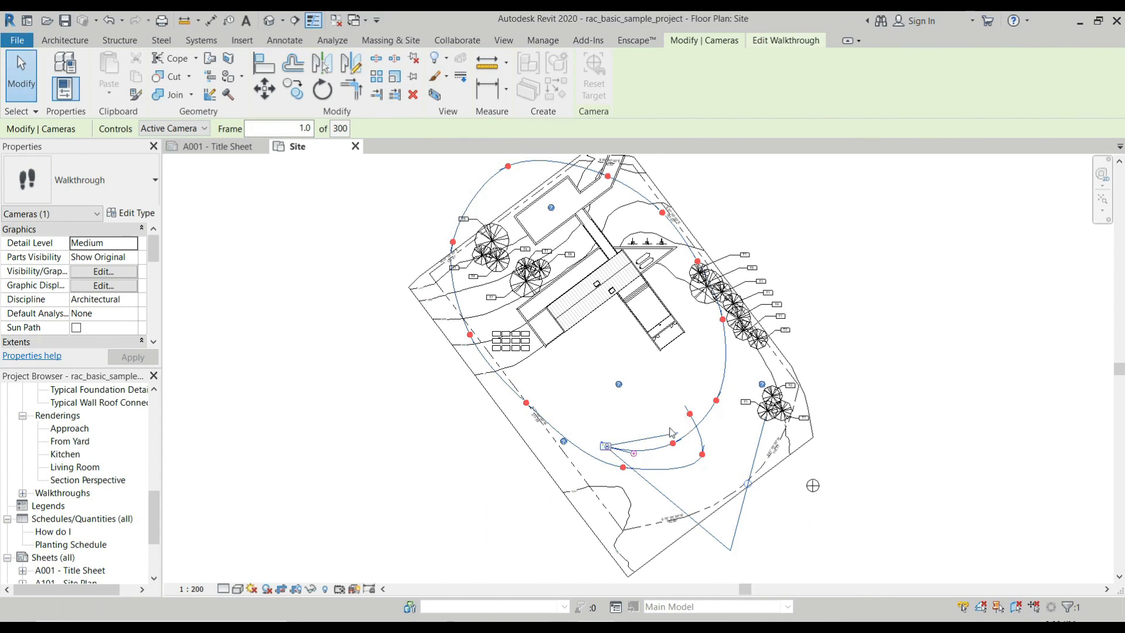
left_click(196, 129)
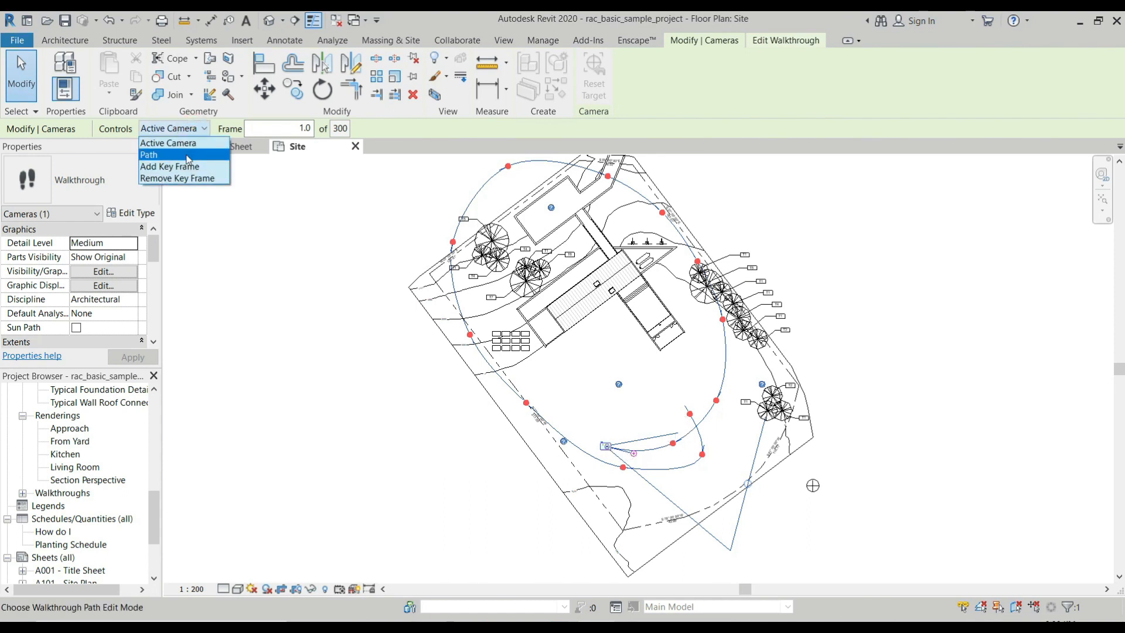
left_click(188, 155)
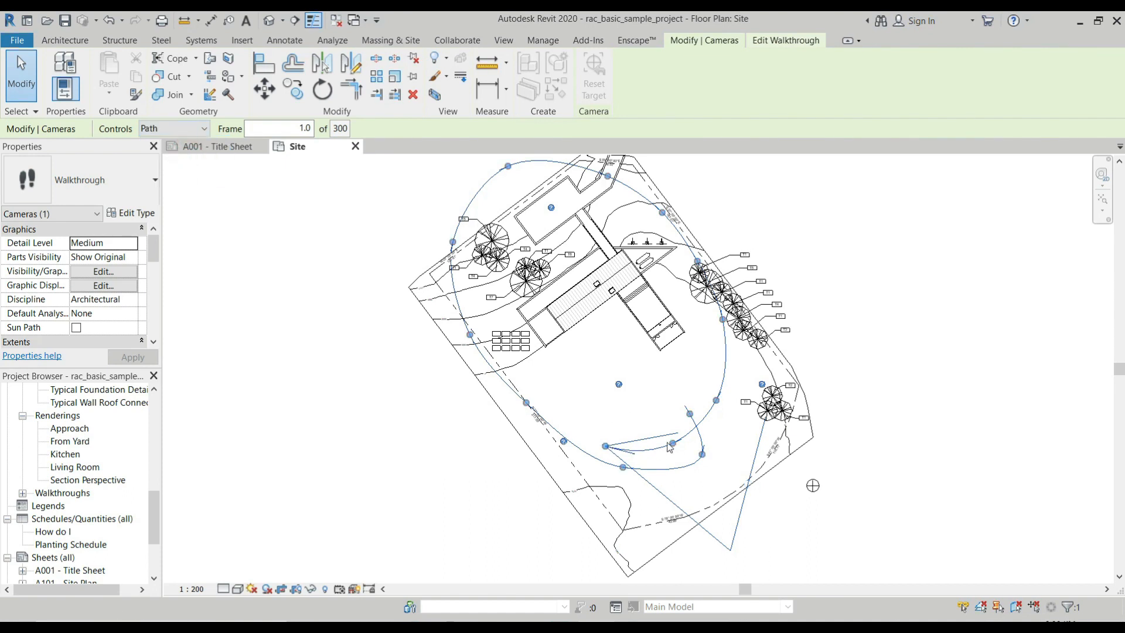
mouse_move(673, 444)
left_mouse_down()
mouse_move(662, 430)
mouse_move(672, 445)
left_mouse_up()
mouse_move(715, 400)
left_mouse_down()
mouse_move(690, 380)
mouse_move(725, 396)
left_mouse_up()
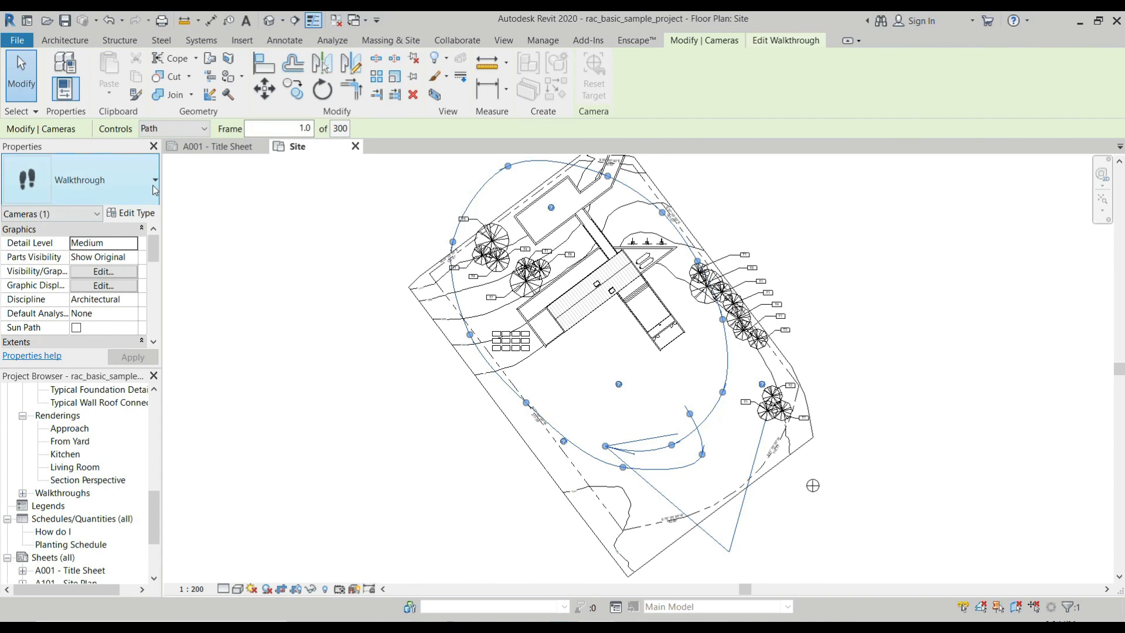
Step: Switch the walkthrough controls to Add Key Frame and from there to Remove Key Frame
left_click(191, 134)
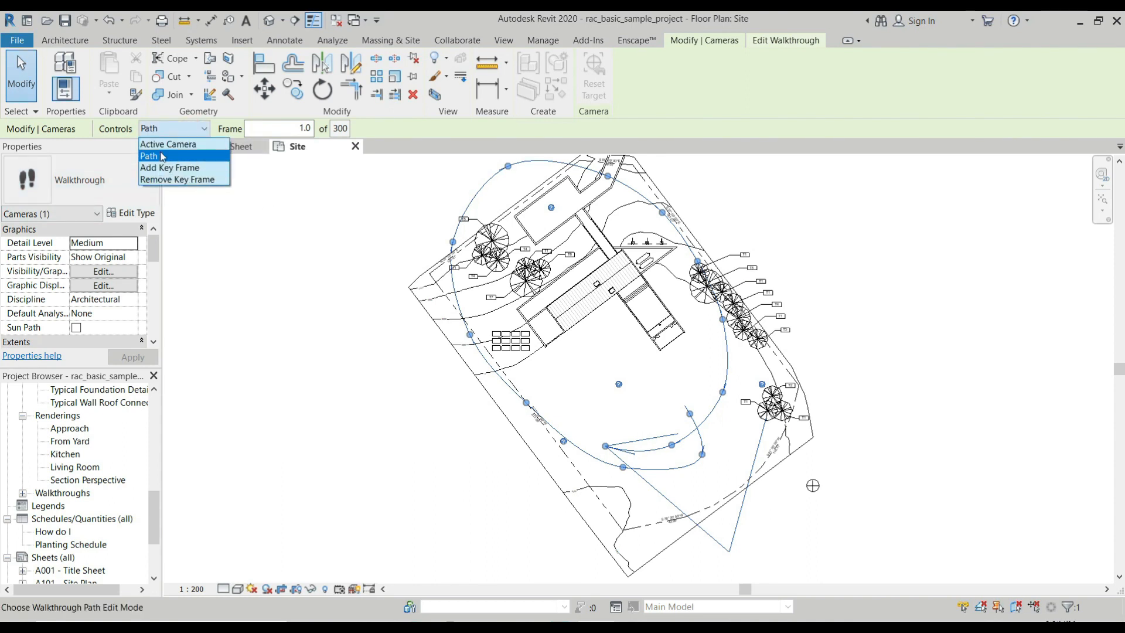
left_click(194, 168)
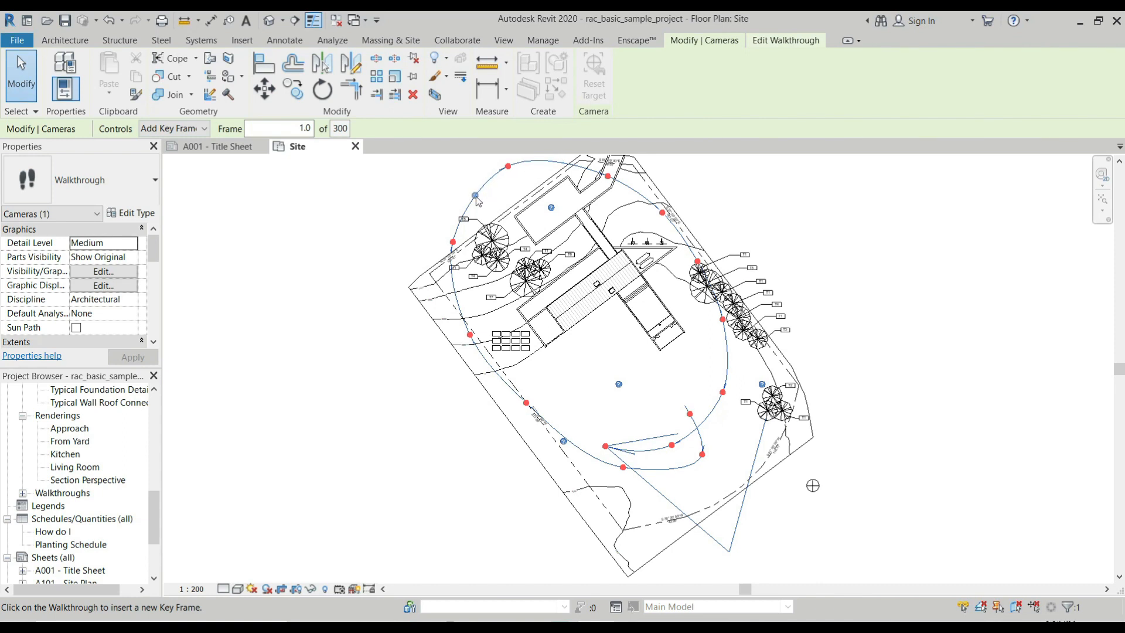
left_click(188, 132)
left_click(182, 179)
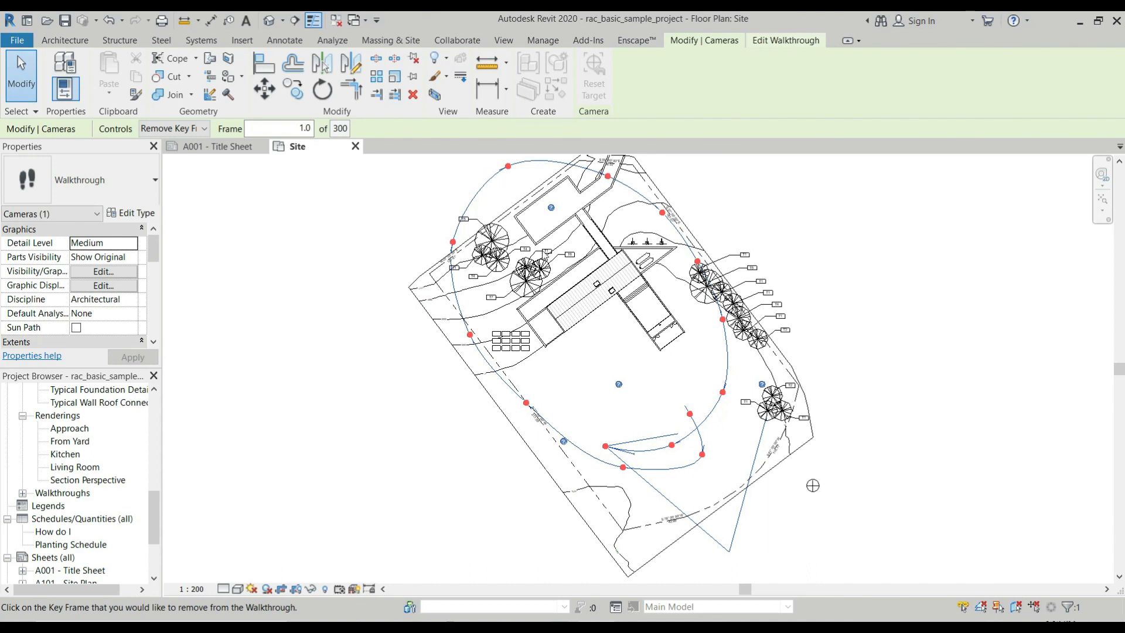
Step: Set the controls to Active Camera and move the first frame's target point so the camera faces north towards the house
left_click(167, 129)
left_click(169, 143)
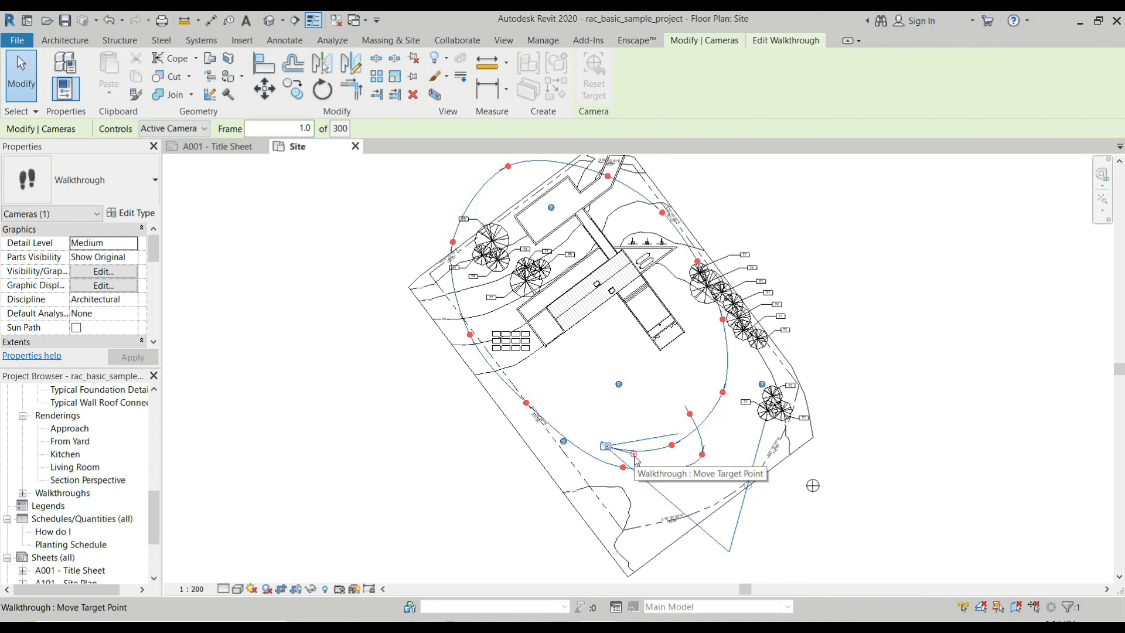
left_click_drag(634, 454, 605, 382)
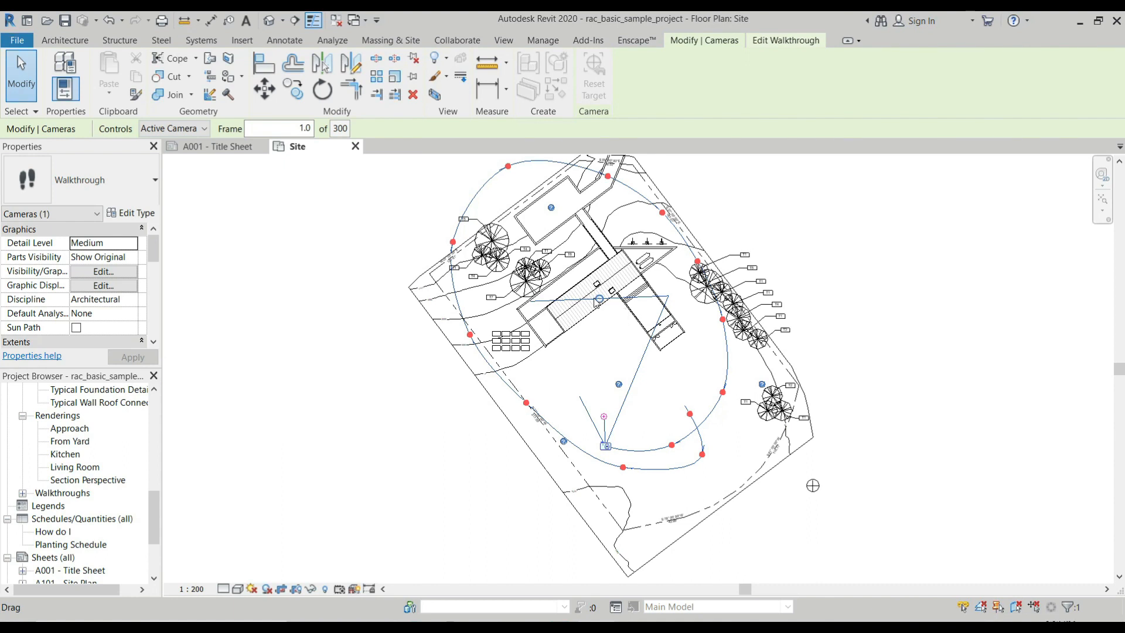
scroll(34, 285, "down", 2)
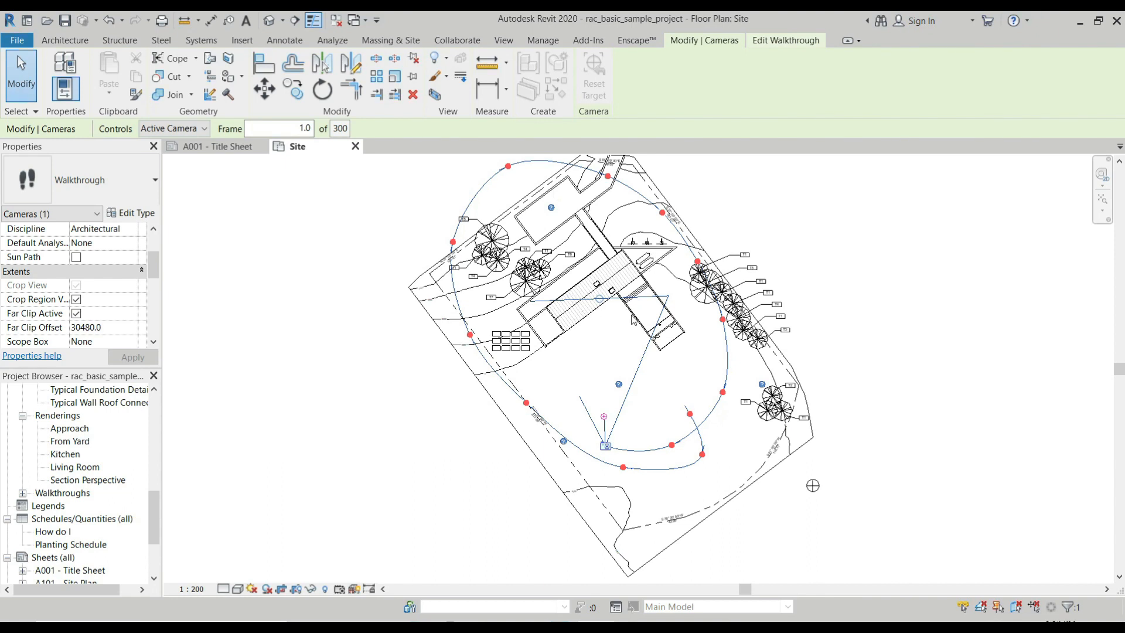
Step: Extend the far clip of the first frame's camera past the site's north edge, to an offset of about 63250
left_click_drag(606, 303, 596, 163)
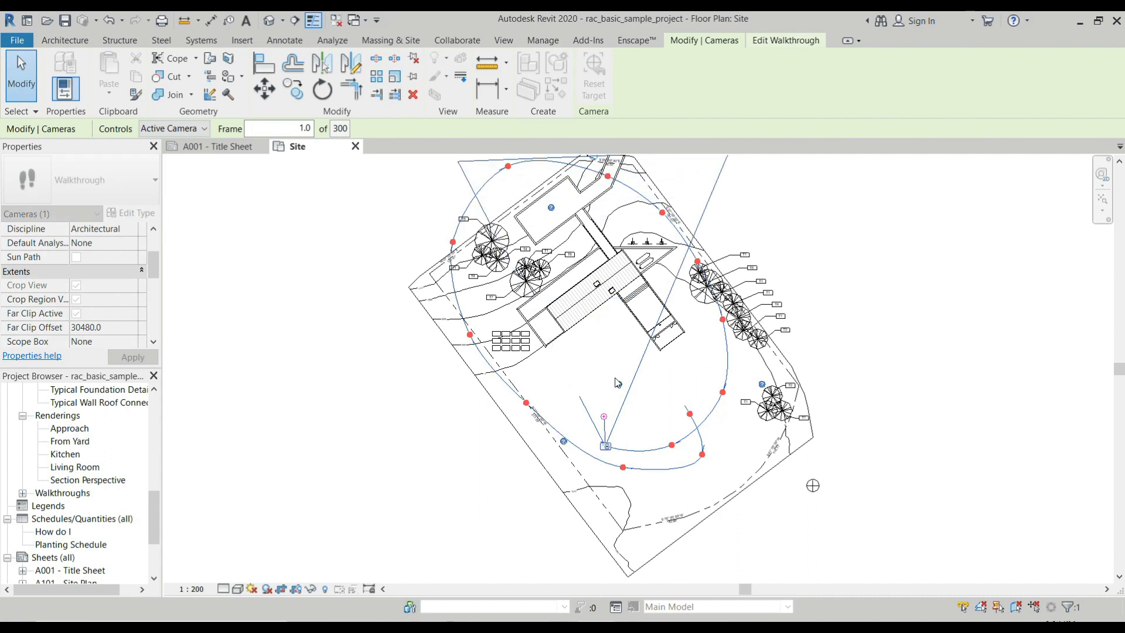
scroll(620, 372, "down", 3)
scroll(584, 282, "up", 2)
mouse_move(608, 246)
left_mouse_down()
mouse_move(610, 218)
mouse_move(608, 233)
left_mouse_up()
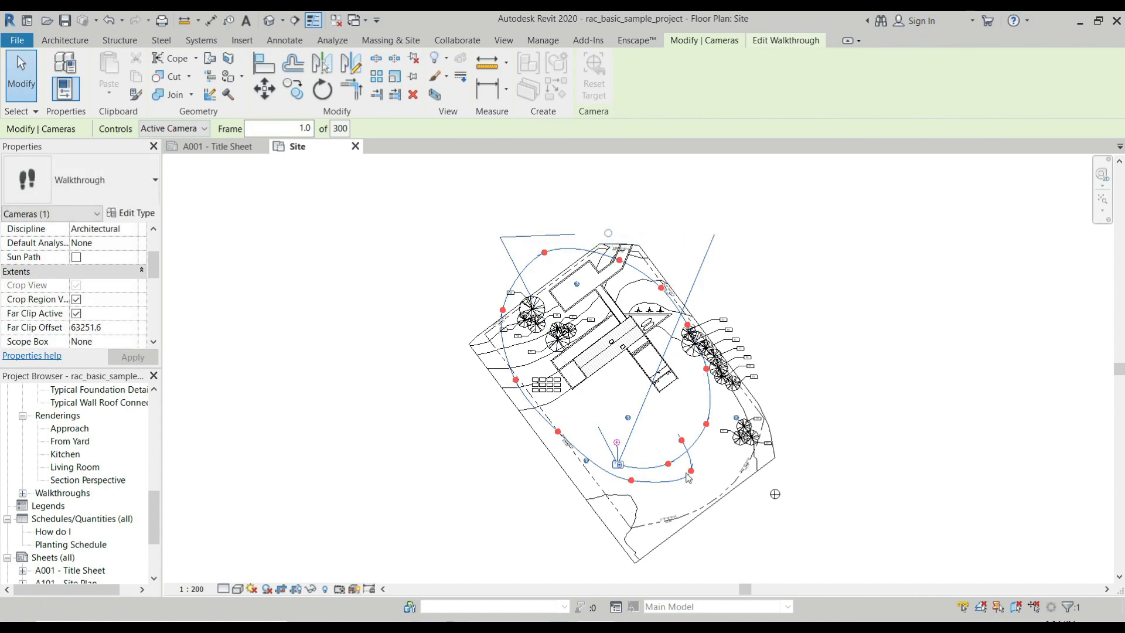
scroll(661, 516, "up", 1)
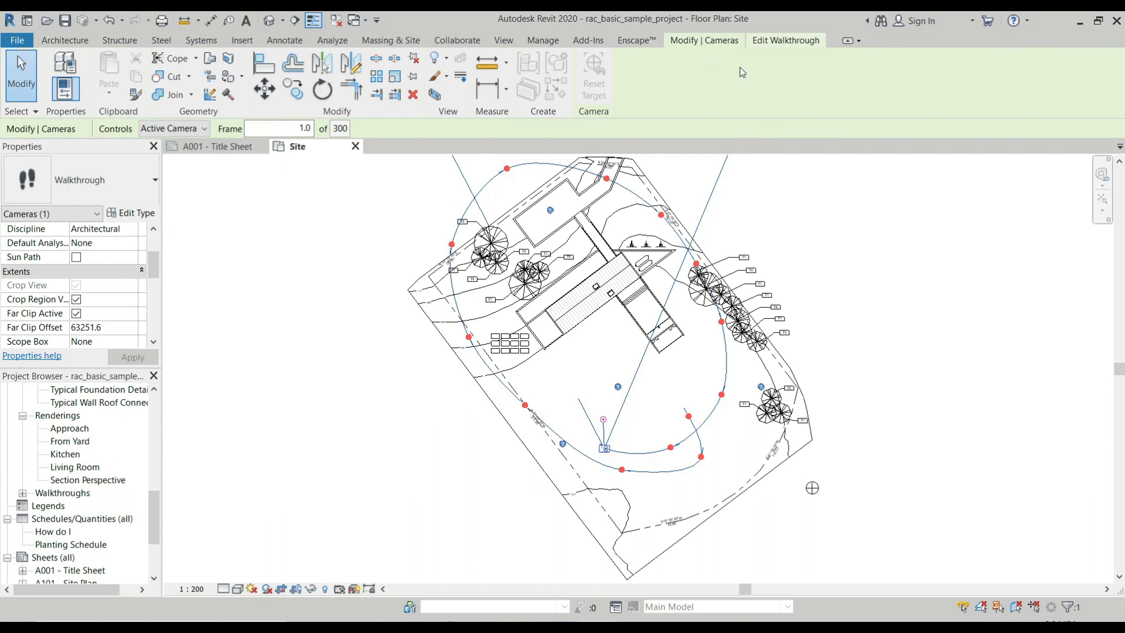
Step: Advance the walkthrough to its second key frame, stepping a single frame forward and back again
left_click(782, 41)
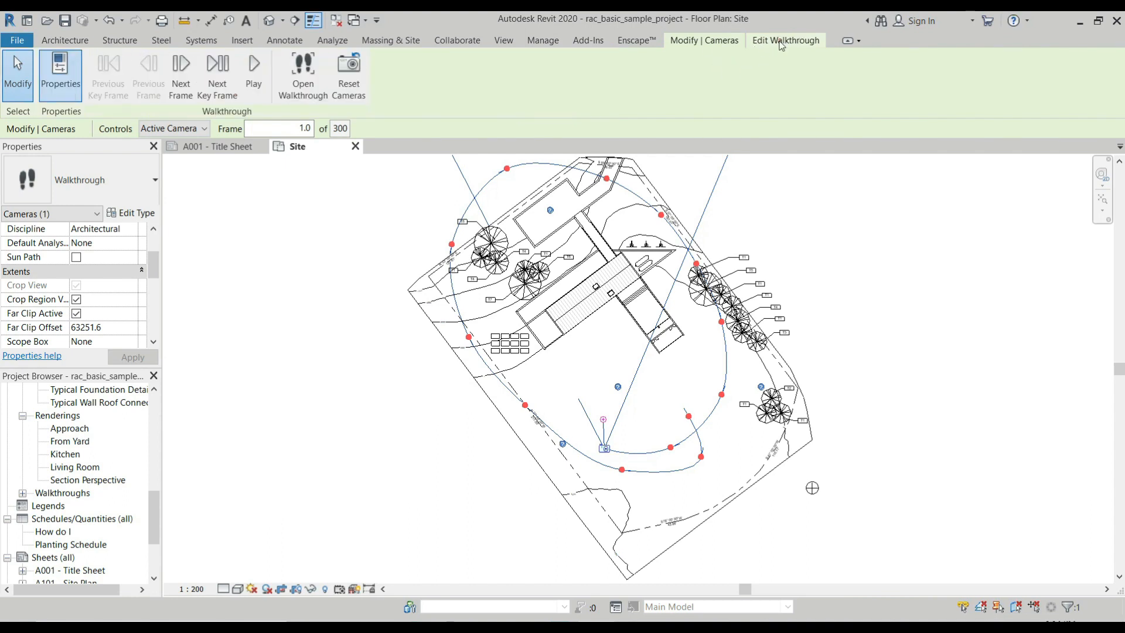
left_click(223, 89)
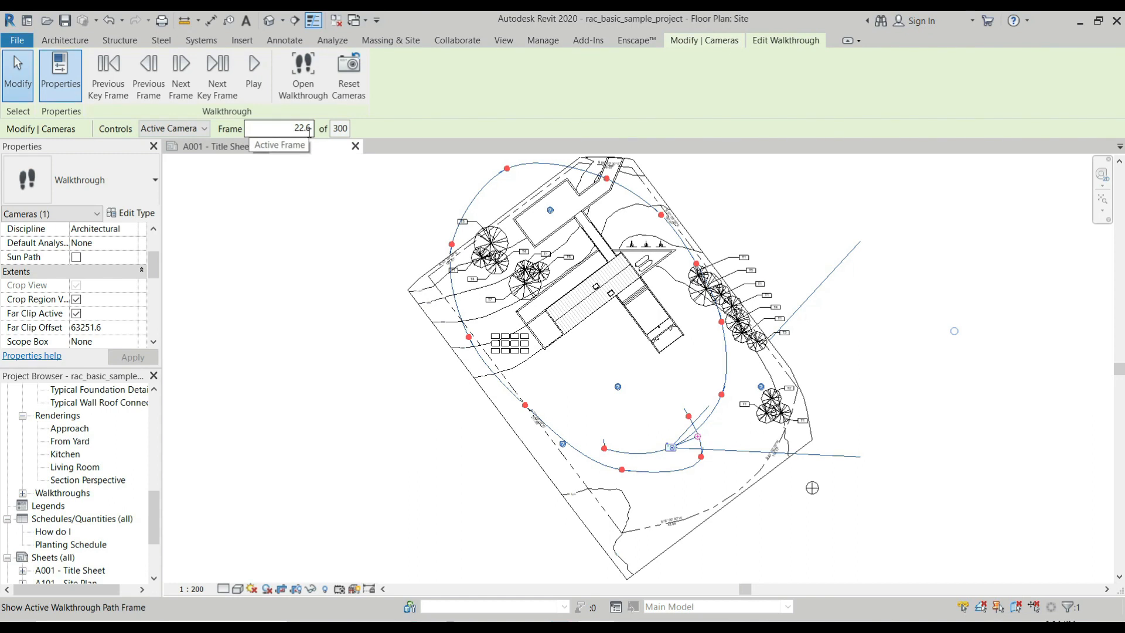
left_click(181, 70)
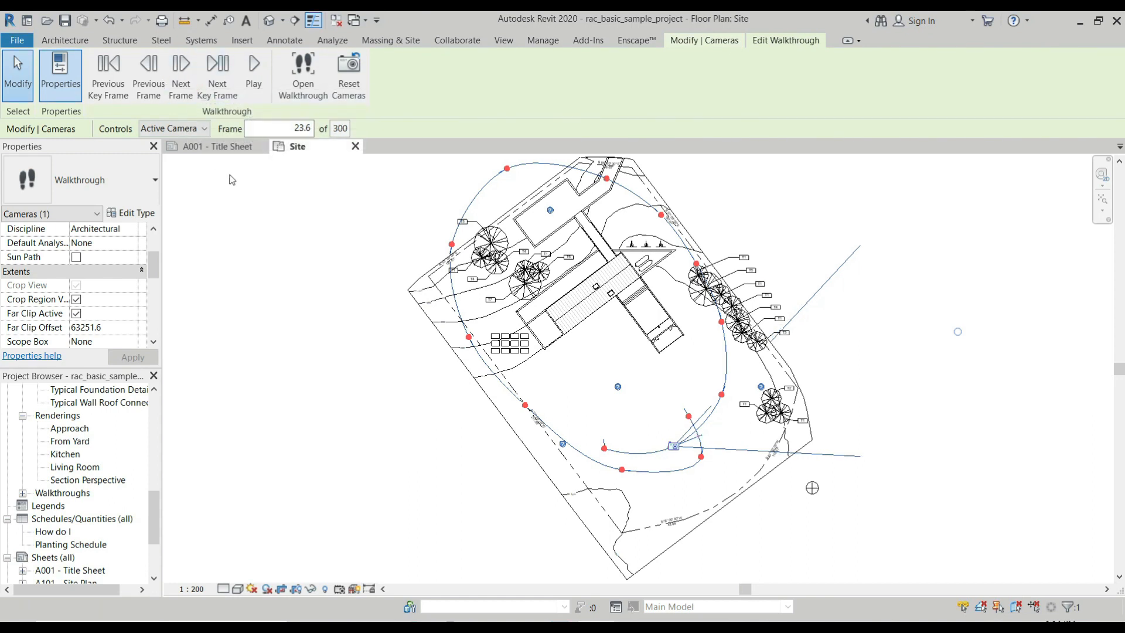
scroll(684, 473, "up", 6)
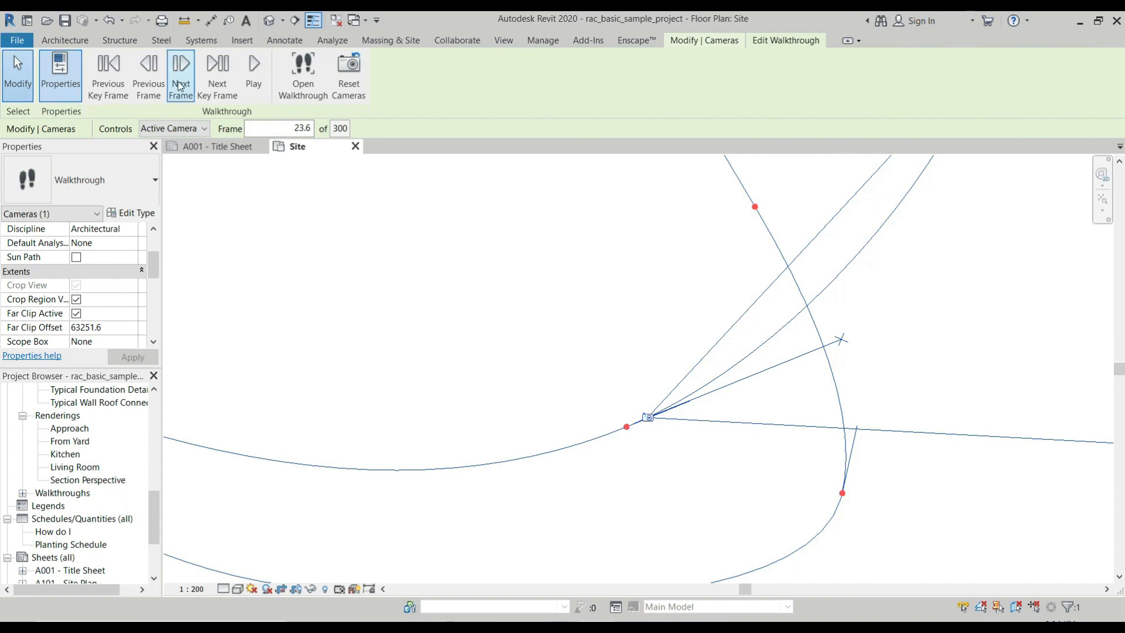
left_click(148, 73)
scroll(539, 438, "down", 5)
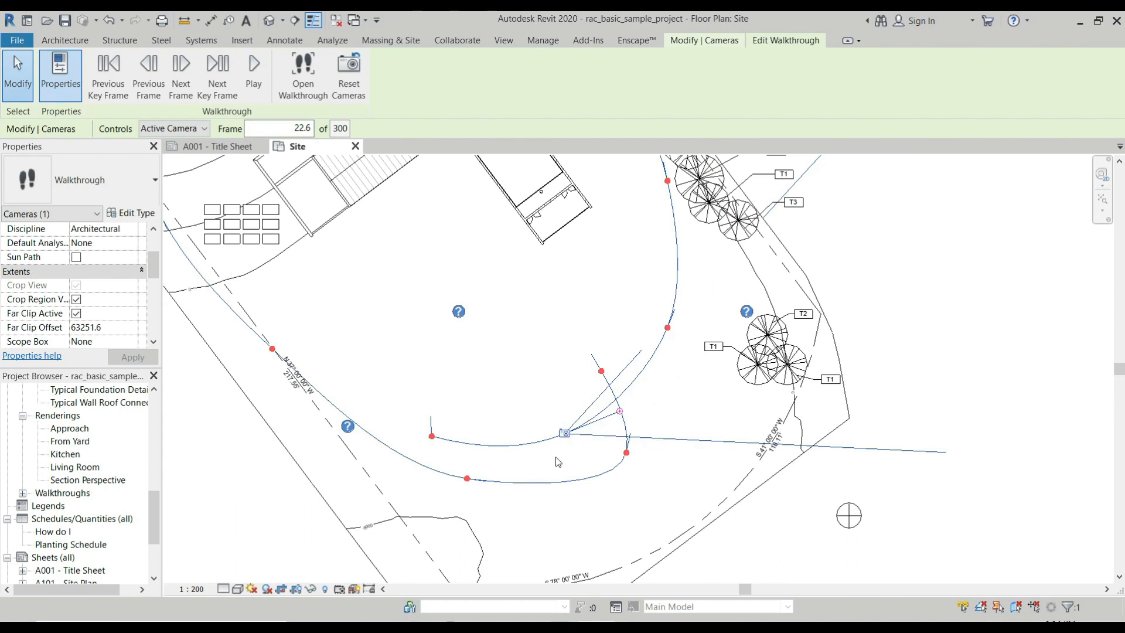
Step: Turn the cameras at the second and third key frames northwest so they look towards the house
left_click_drag(619, 411, 523, 349)
scroll(524, 350, "down", 3)
scroll(588, 351, "up", 2)
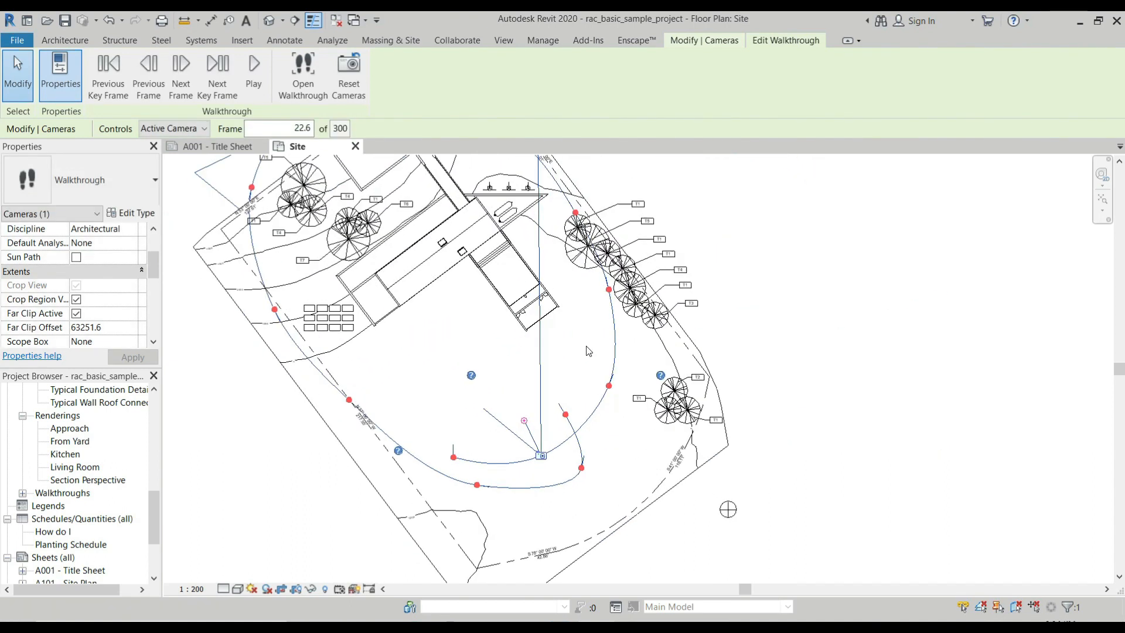
left_click(218, 76)
left_click_drag(624, 349, 579, 358)
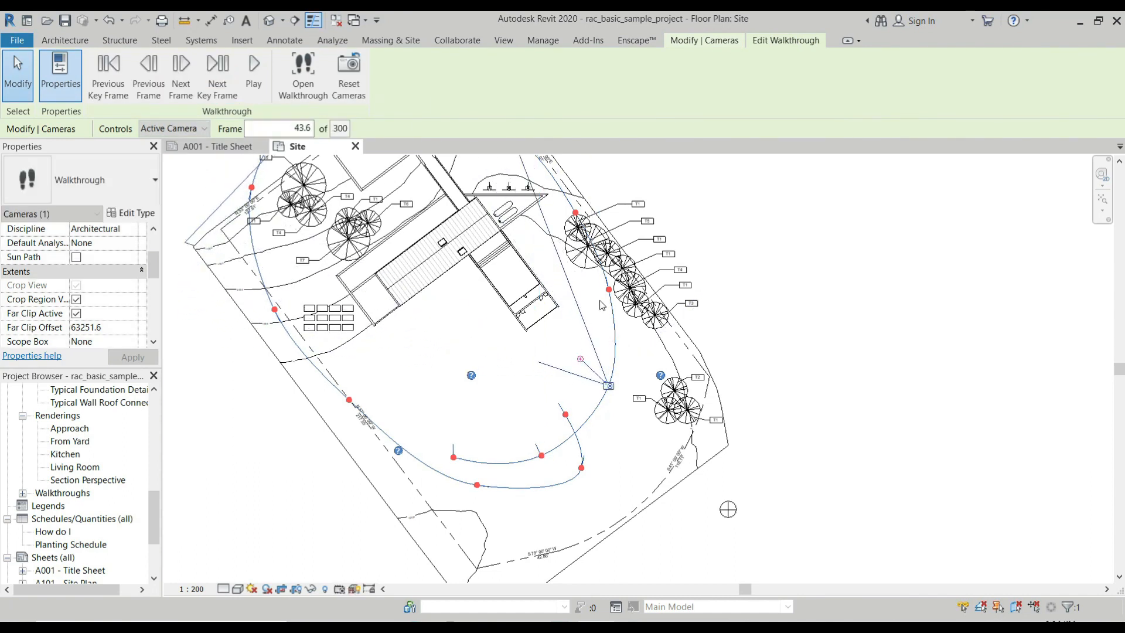
Step: Aim the fourth key frame's camera west and the fifth one's southwest, both towards the house
left_click(214, 94)
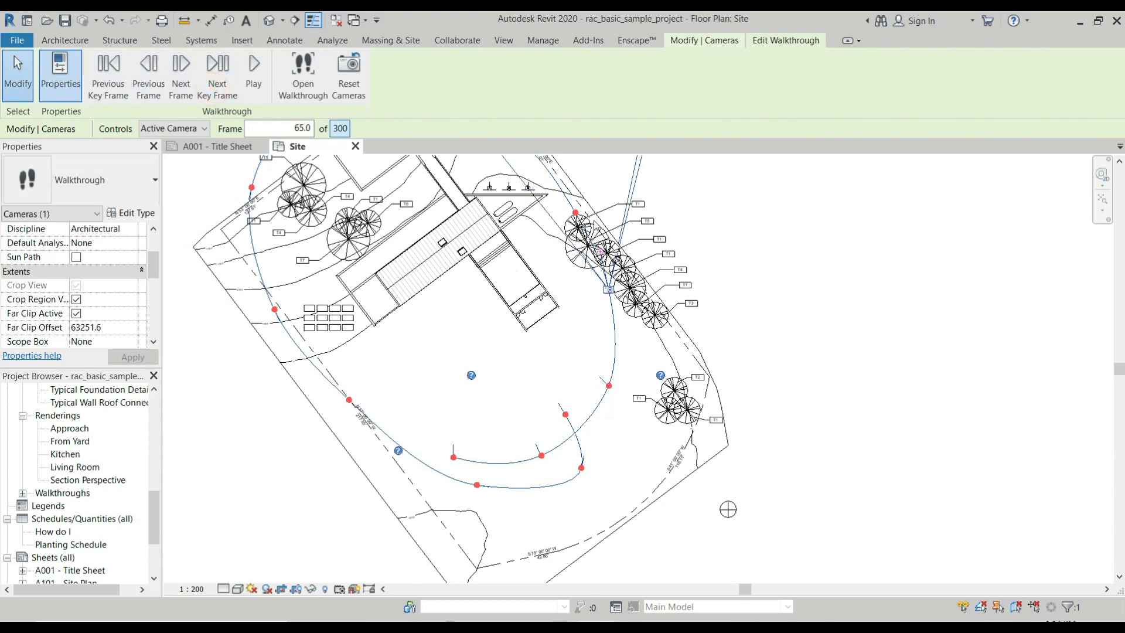
left_click_drag(600, 252, 546, 286)
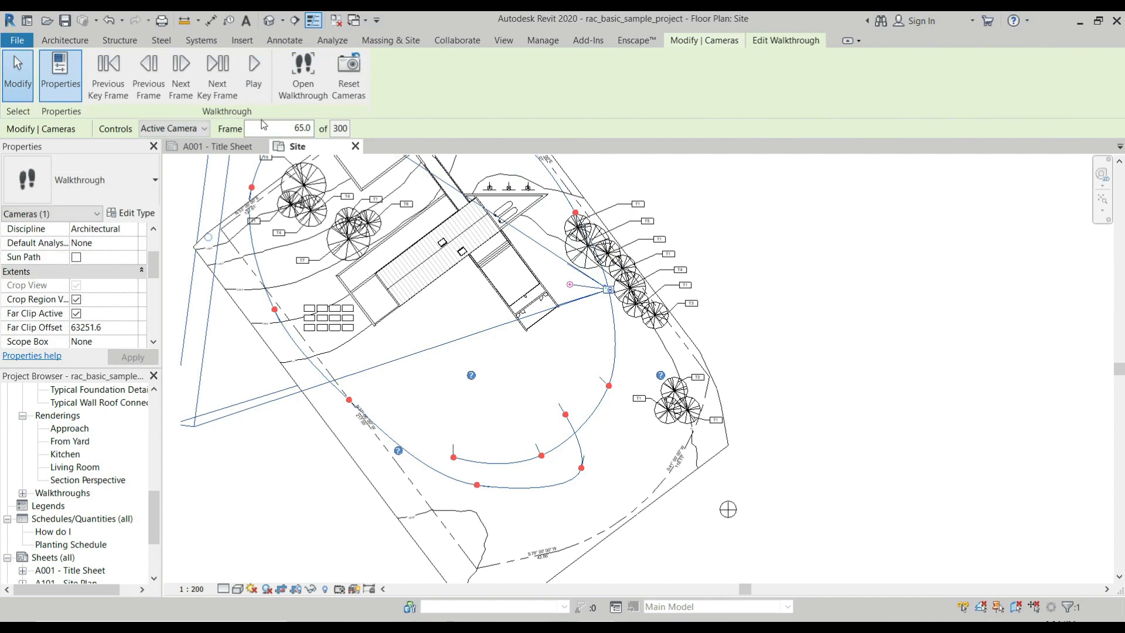
left_click(226, 86)
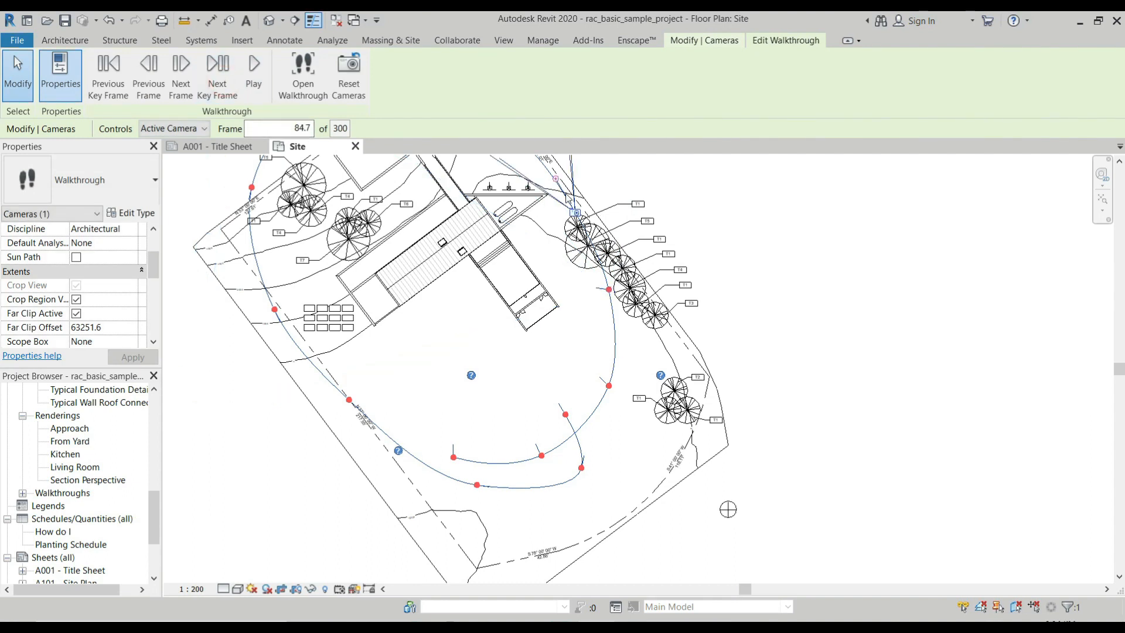
left_click_drag(548, 190, 554, 315)
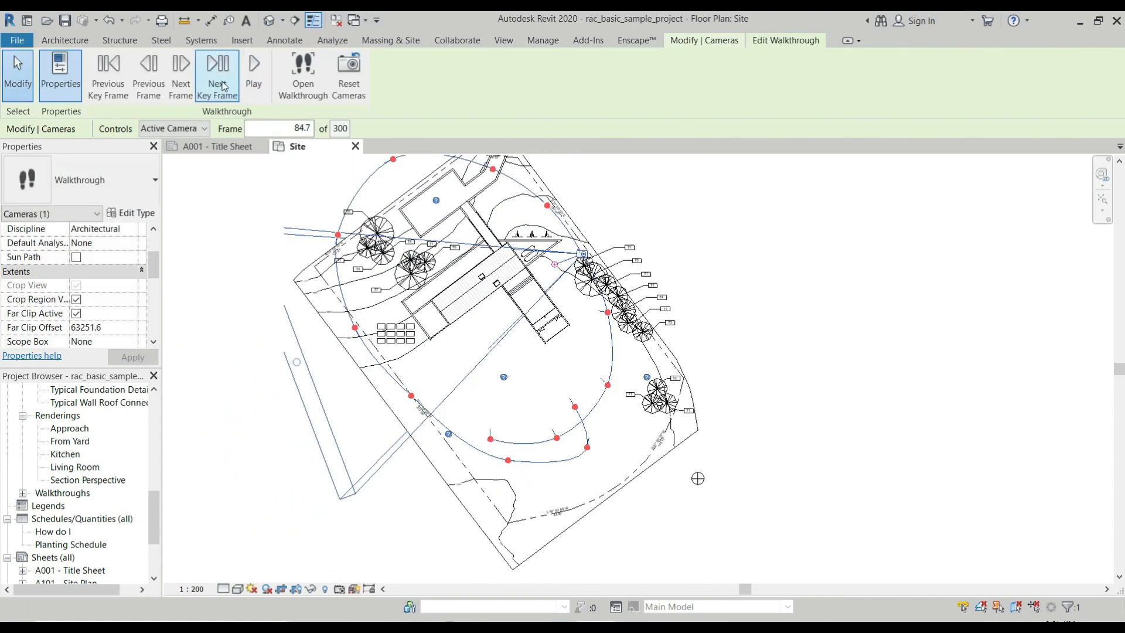
Step: Aim the sixth key frame's camera southwest and the seventh one's south, both towards the house
left_click(218, 82)
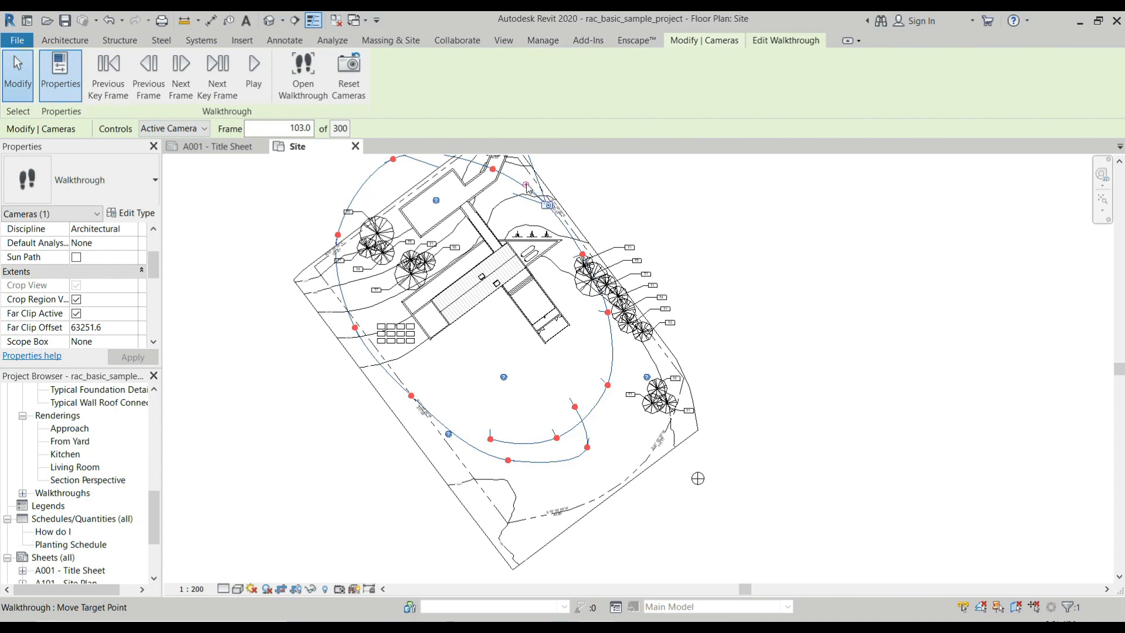
left_click_drag(526, 185, 518, 256)
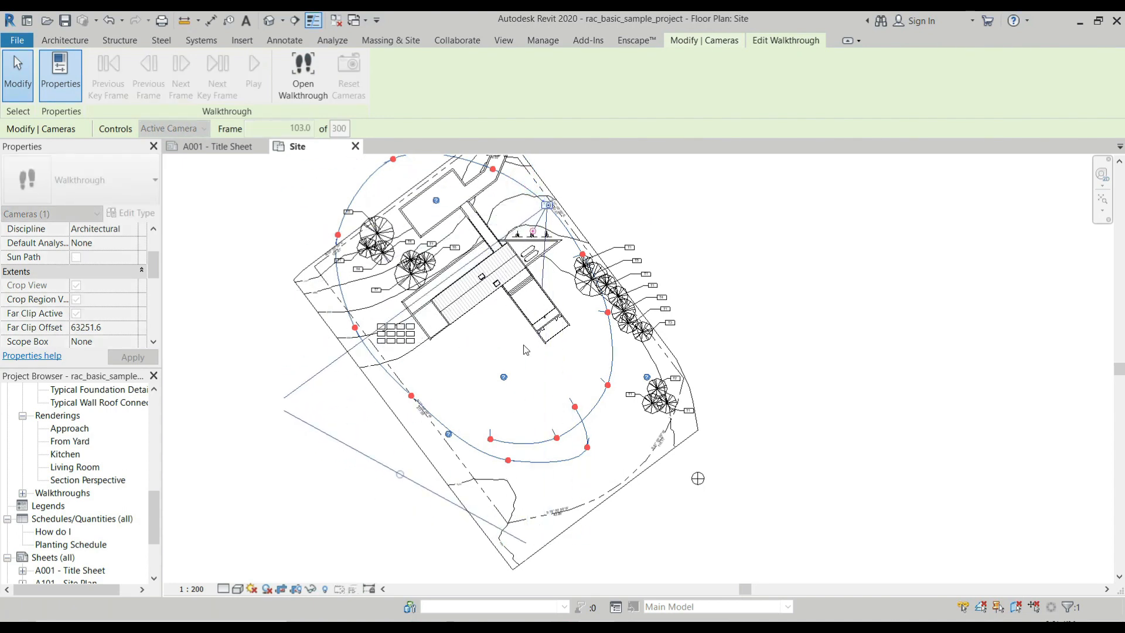
scroll(525, 348, "down", 2)
scroll(493, 166, "up", 1)
left_click(223, 90)
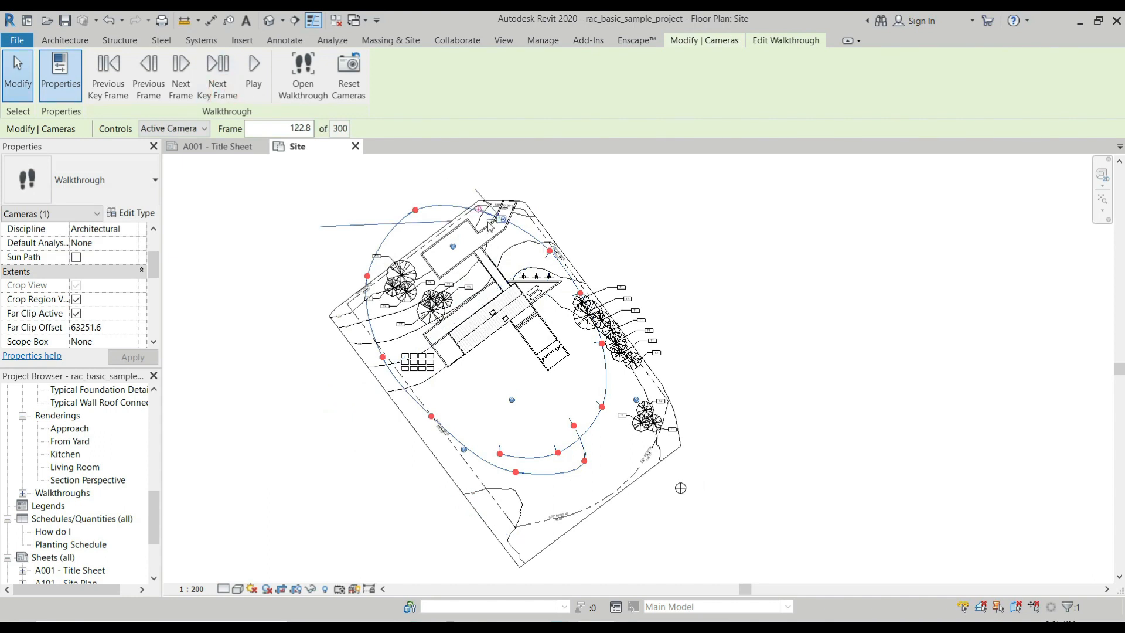
left_click_drag(478, 209, 496, 268)
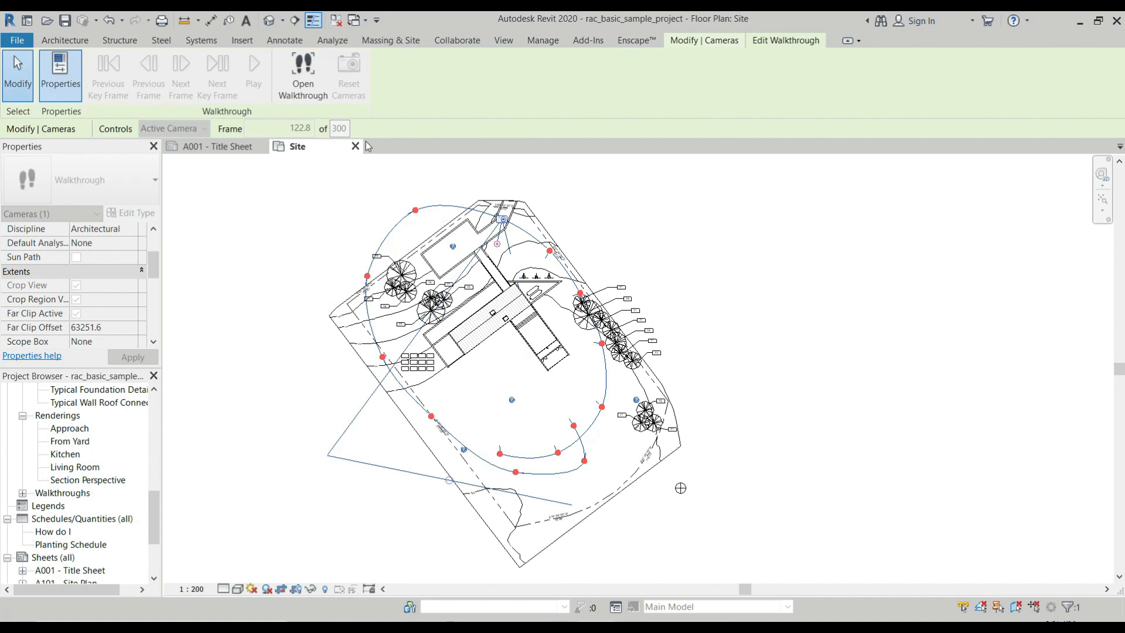
Step: Aim the cameras at the eighth and ninth key frames, northwest of the house, back towards the building
left_click(213, 91)
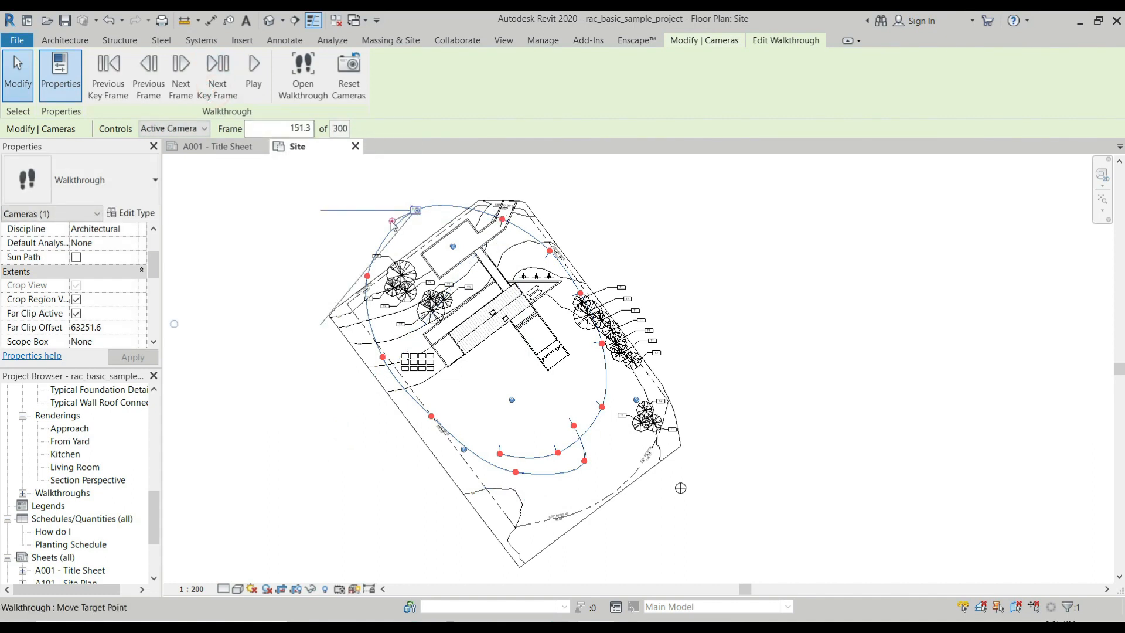
left_click_drag(390, 221, 457, 266)
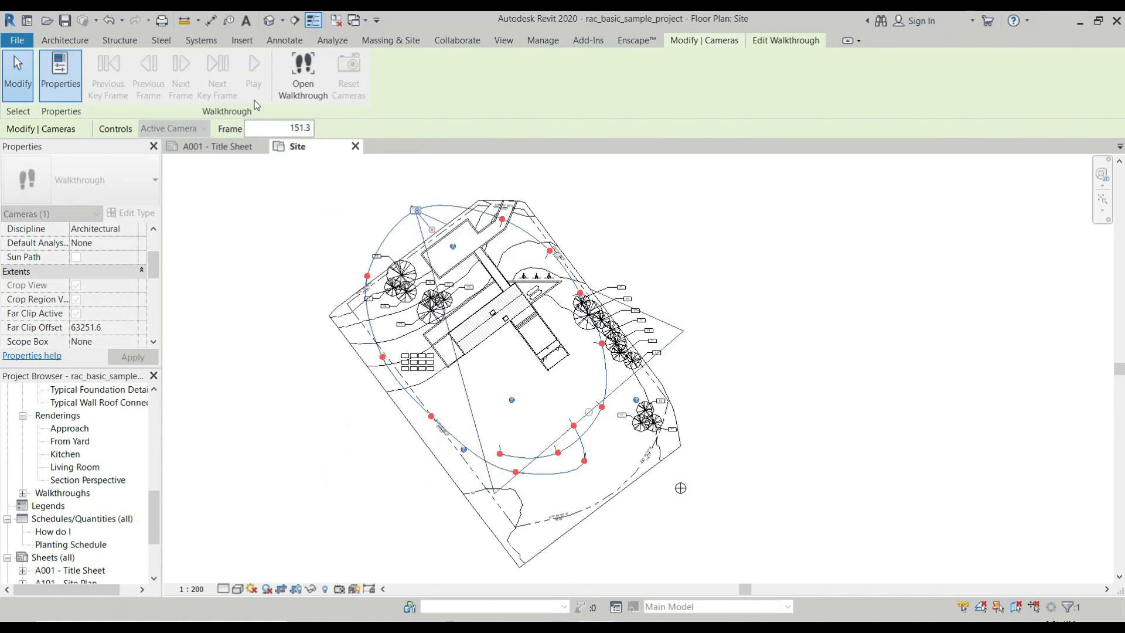
left_click(220, 82)
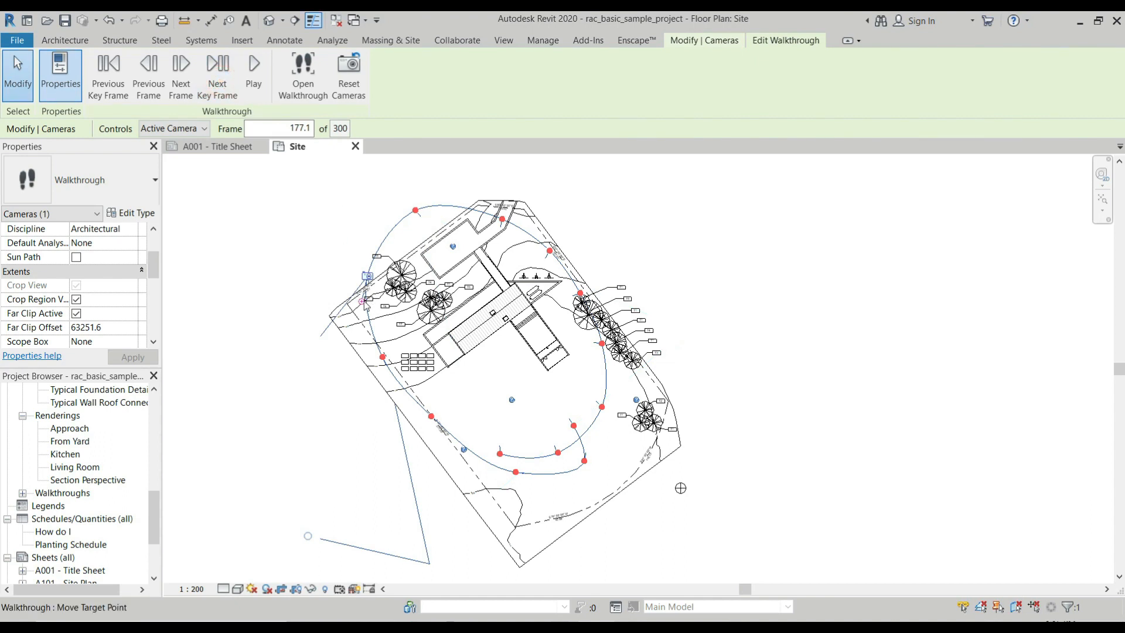
left_click_drag(367, 276, 367, 276)
Step: Aim the tenth key frame's camera east and the eleventh one's northeast, both towards the house
left_click(217, 82)
left_click_drag(393, 374, 449, 347)
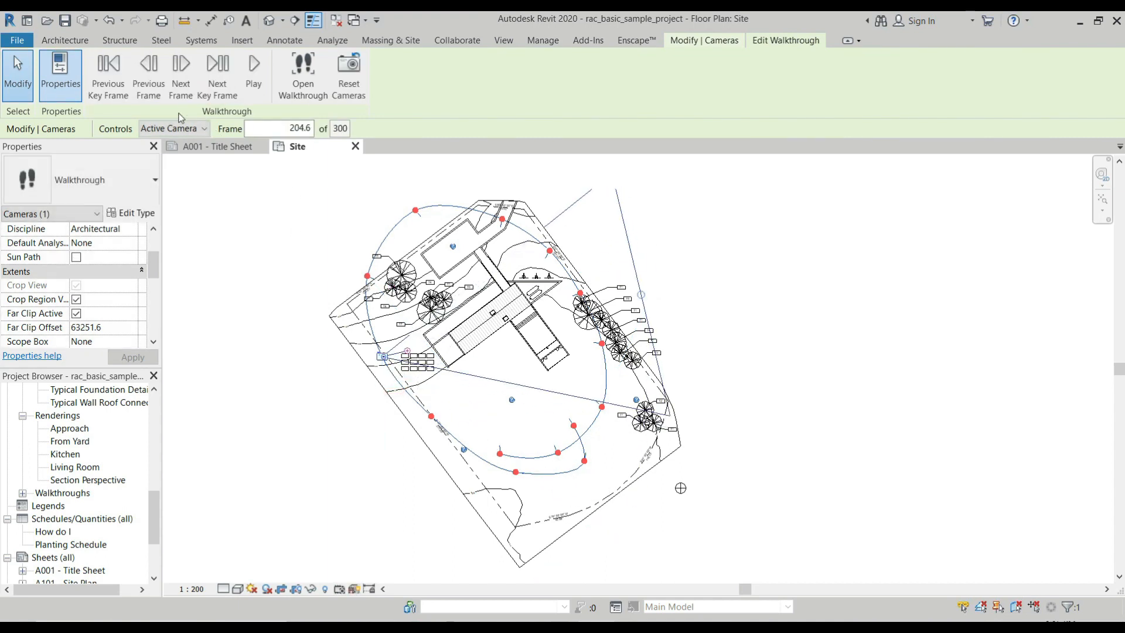
left_click(221, 82)
left_click_drag(449, 435, 450, 388)
Step: Aim the twelfth key frame's camera north and the thirteenth one's northwest towards the house, and advance to the final frame, 300
left_click(217, 82)
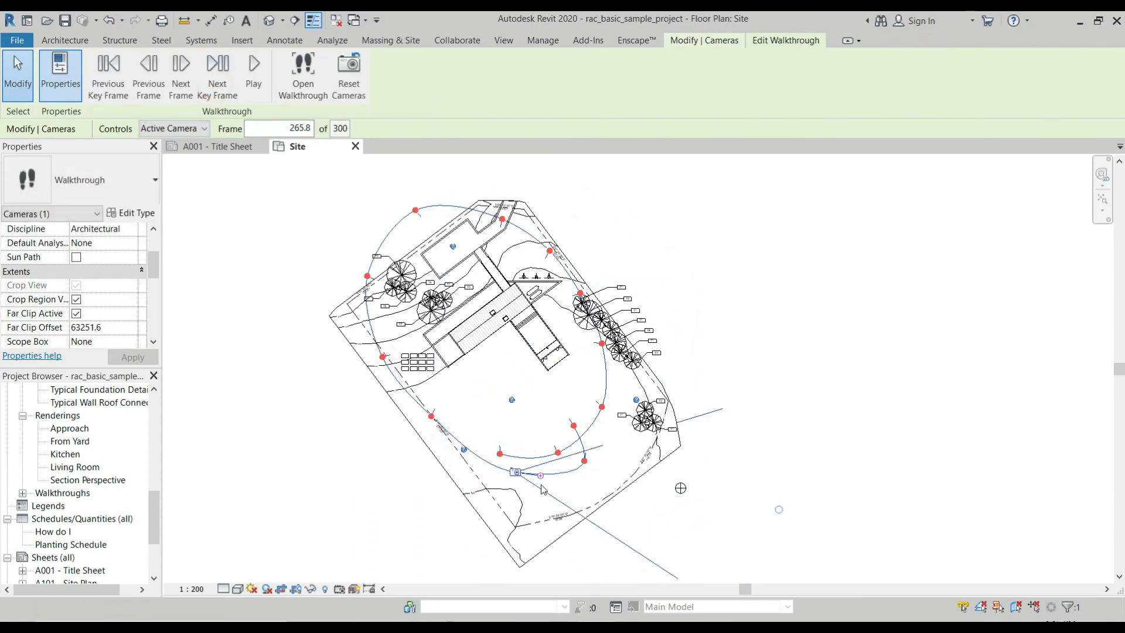
left_click_drag(541, 475, 509, 360)
left_click(217, 82)
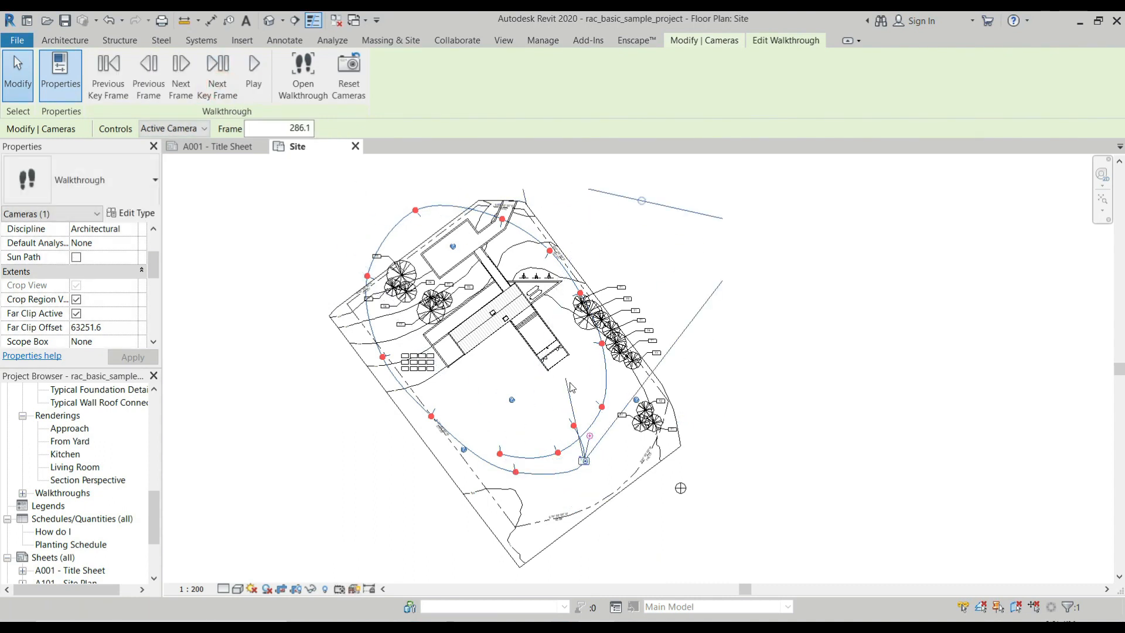
left_click_drag(590, 441, 571, 438)
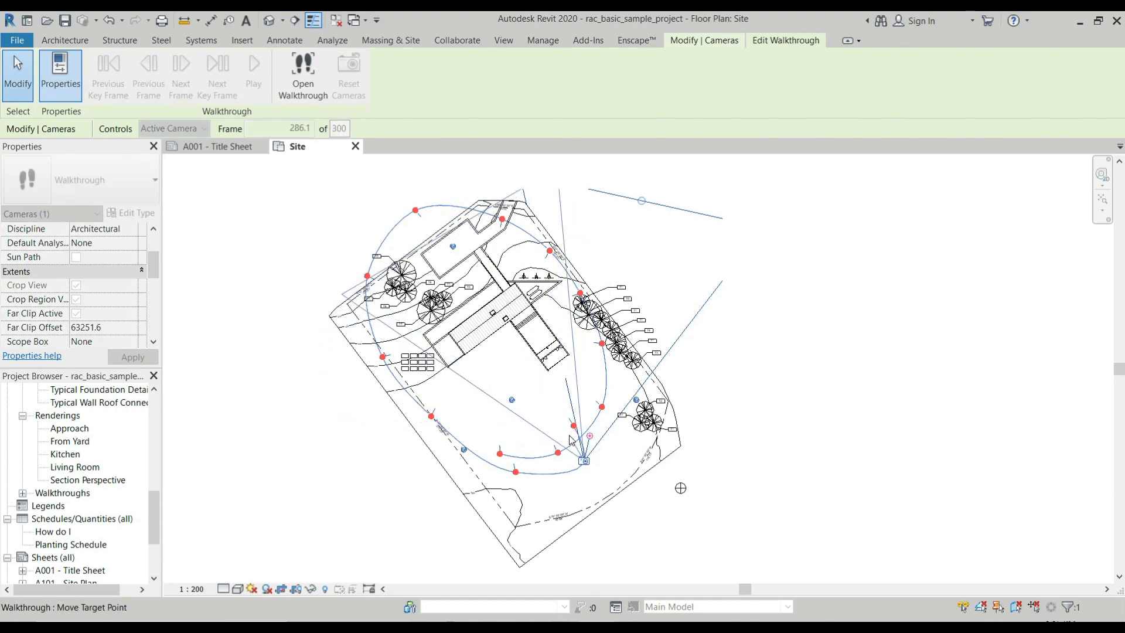
left_click(217, 73)
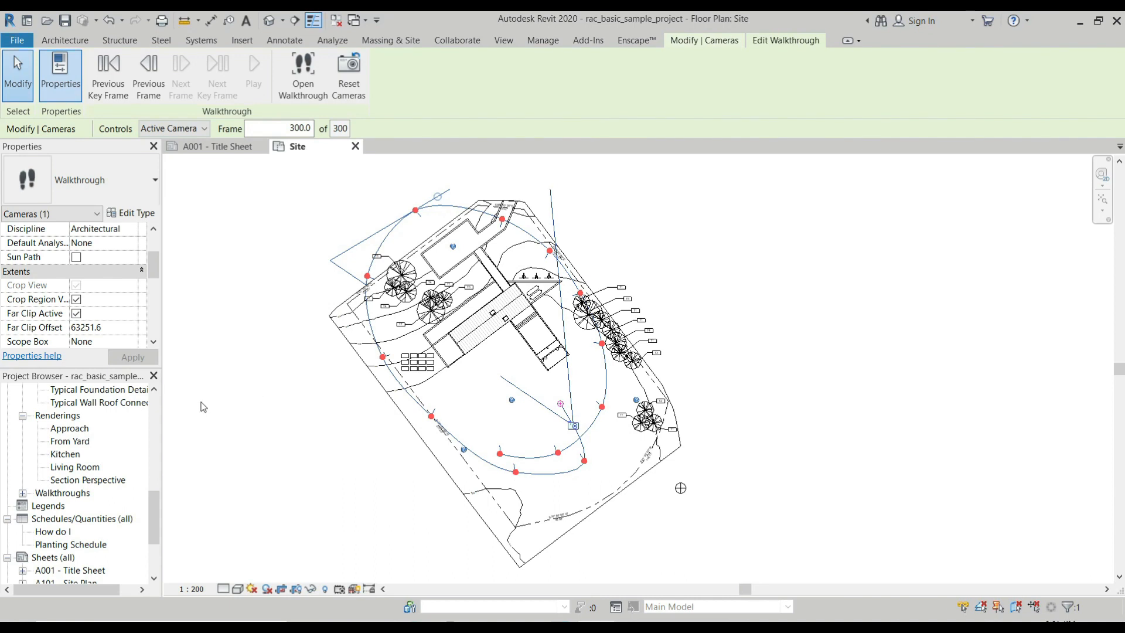
Step: Open the South building elevation, followed by the West elevation, with the walkthrough camera still selected
scroll(125, 473, "down", 2)
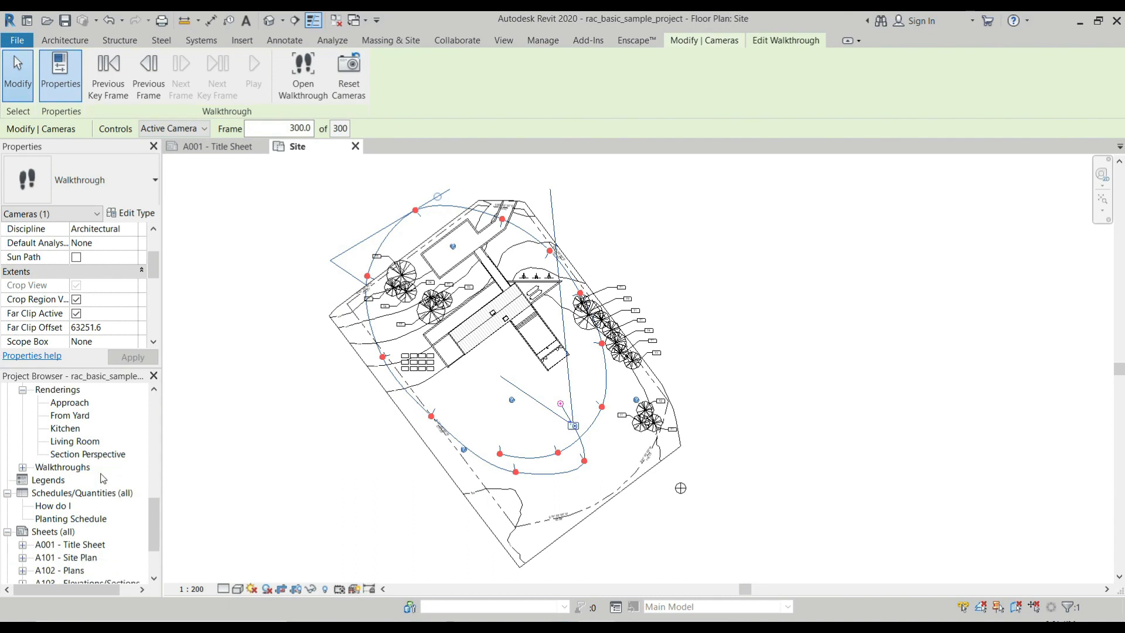
scroll(103, 478, "up", 4)
scroll(102, 479, "up", 5)
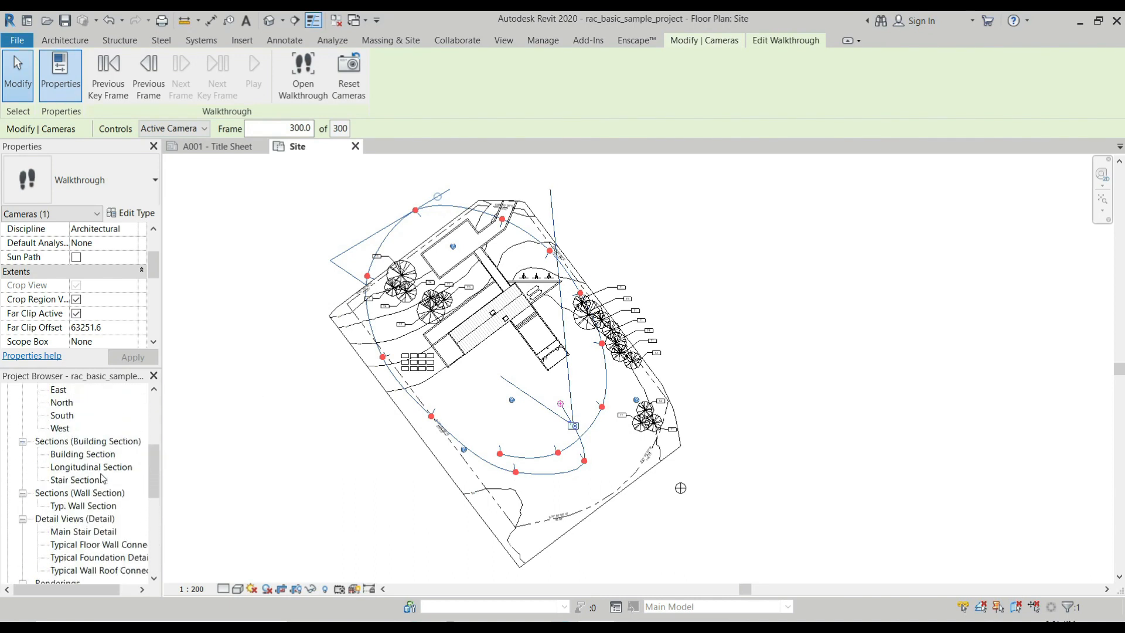
double_click(60, 482)
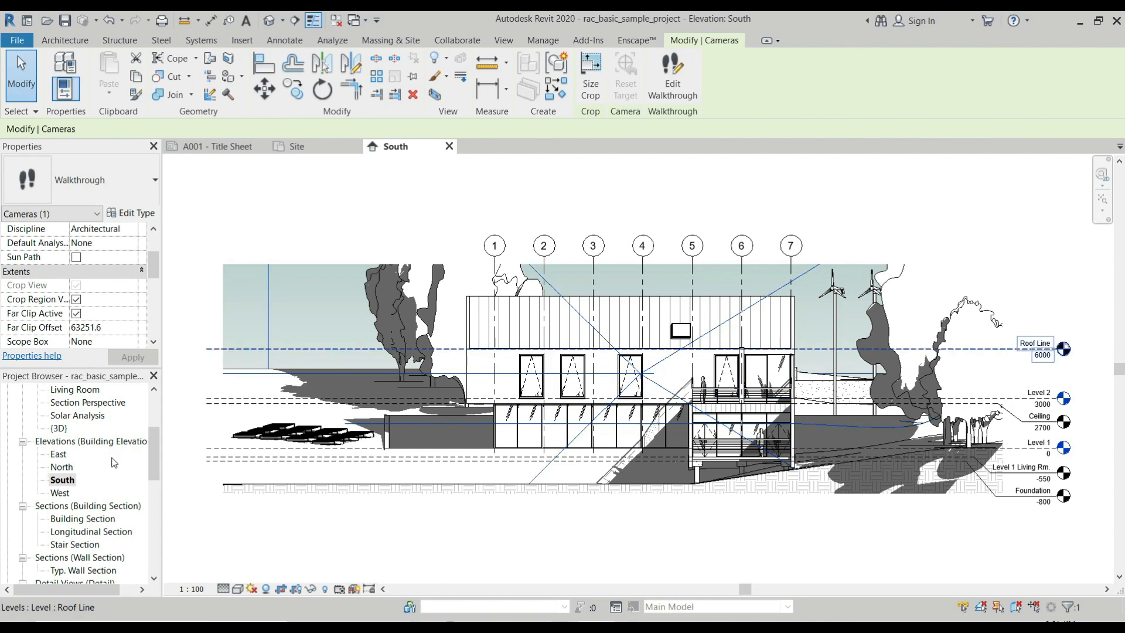
double_click(60, 493)
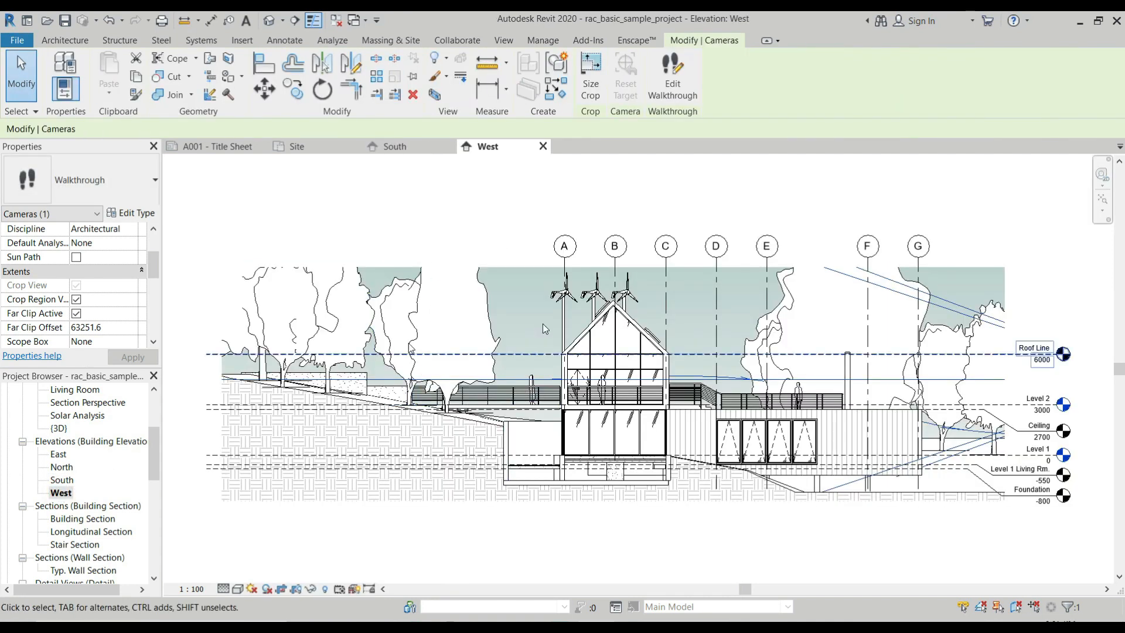
Step: Turn off the walkthrough's crop region visibility and disable Crop View for the West elevation
left_click(76, 299)
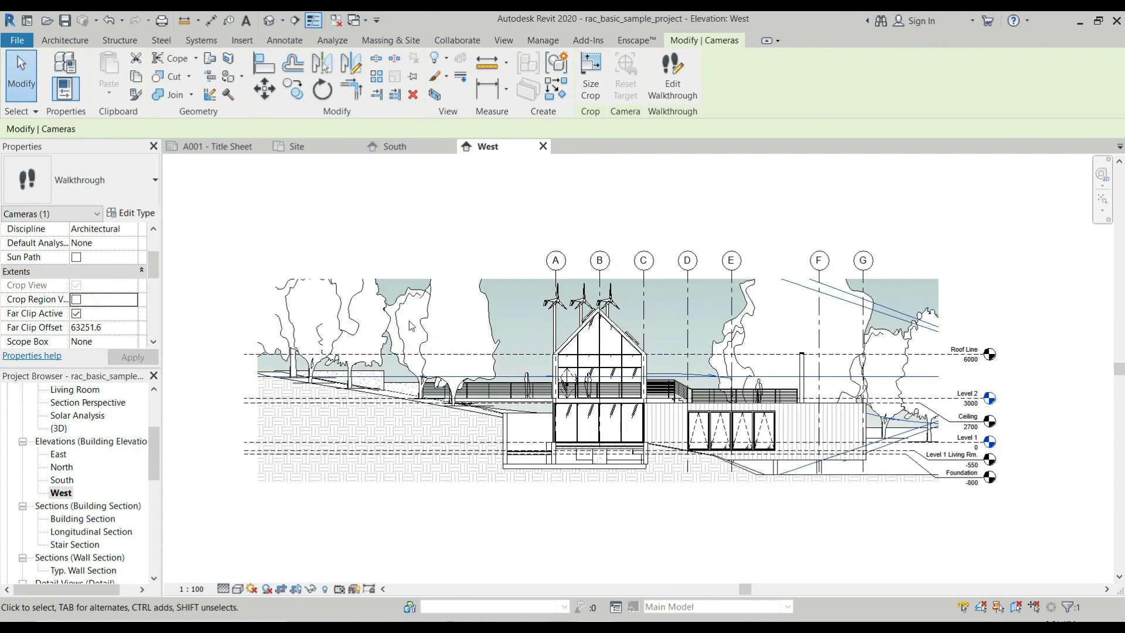
left_click(371, 282)
left_click(61, 493)
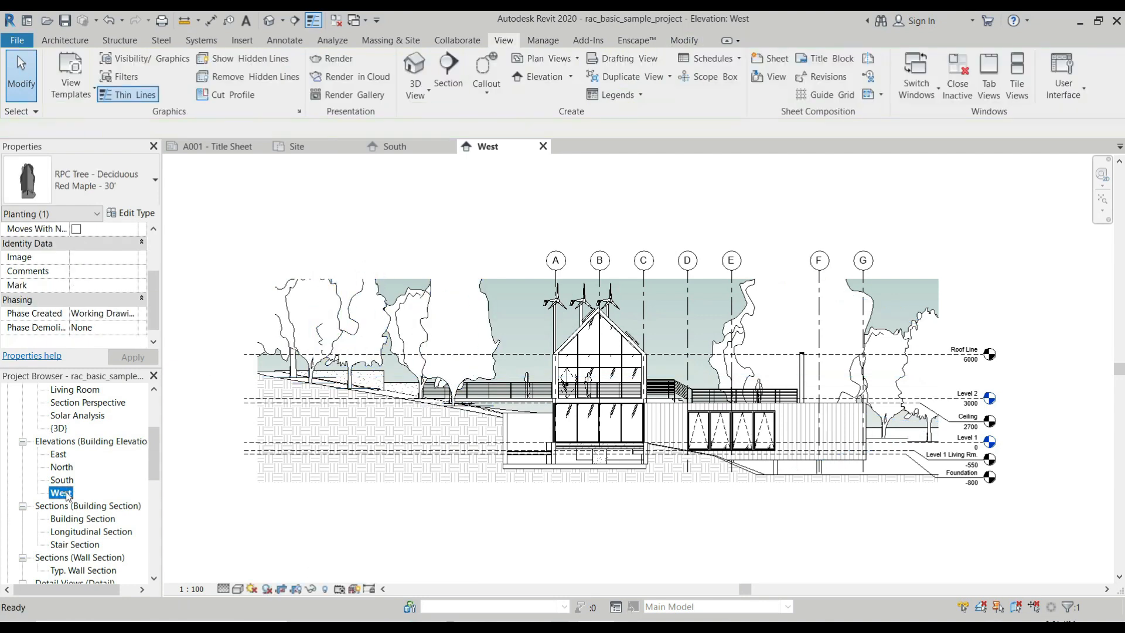
right_click(61, 492)
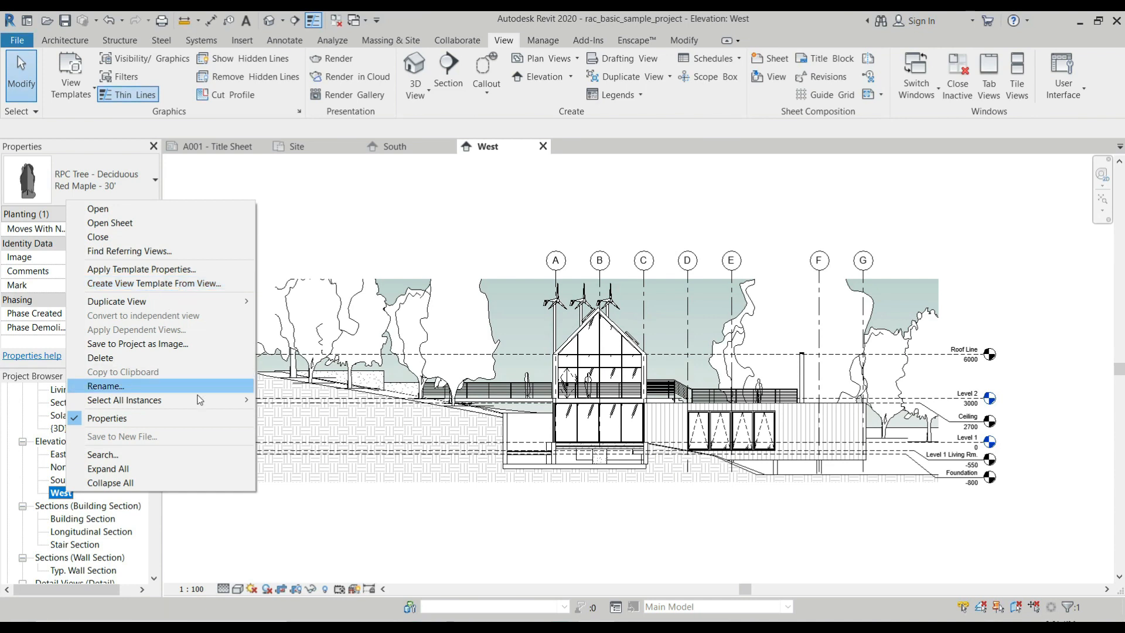
left_click(195, 477)
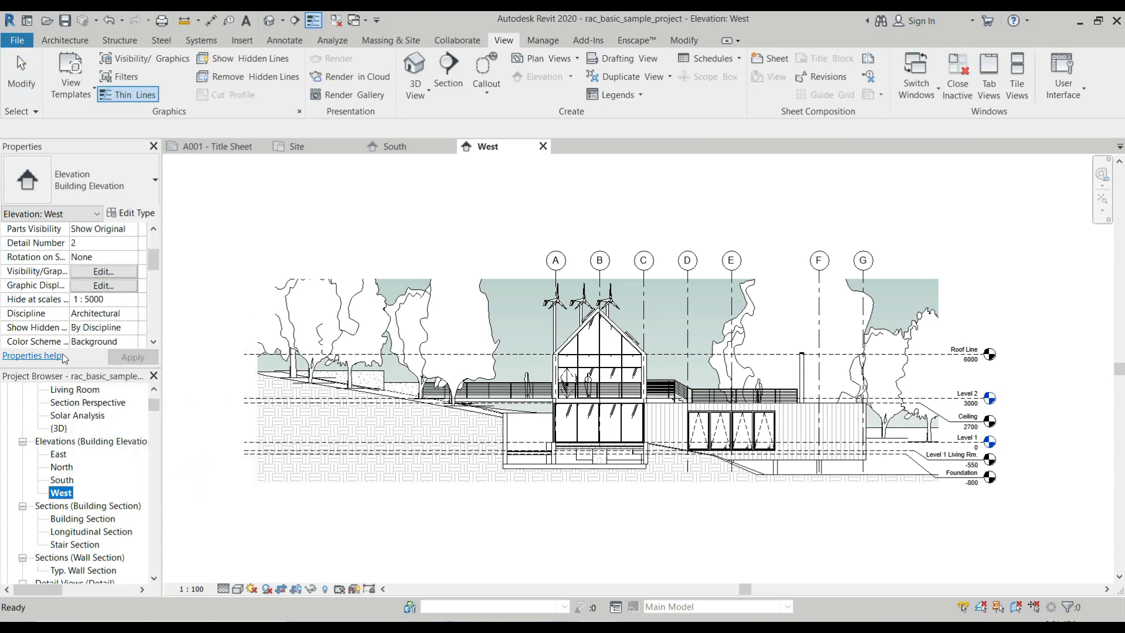
scroll(116, 311, "up", 2)
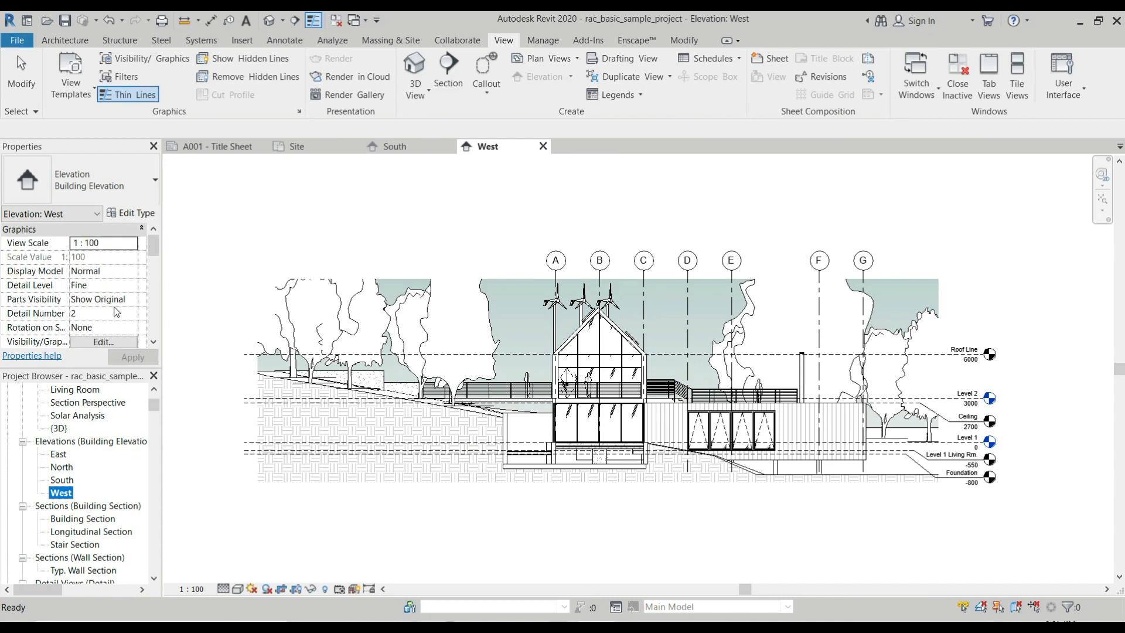
scroll(116, 311, "down", 5)
left_click(76, 299)
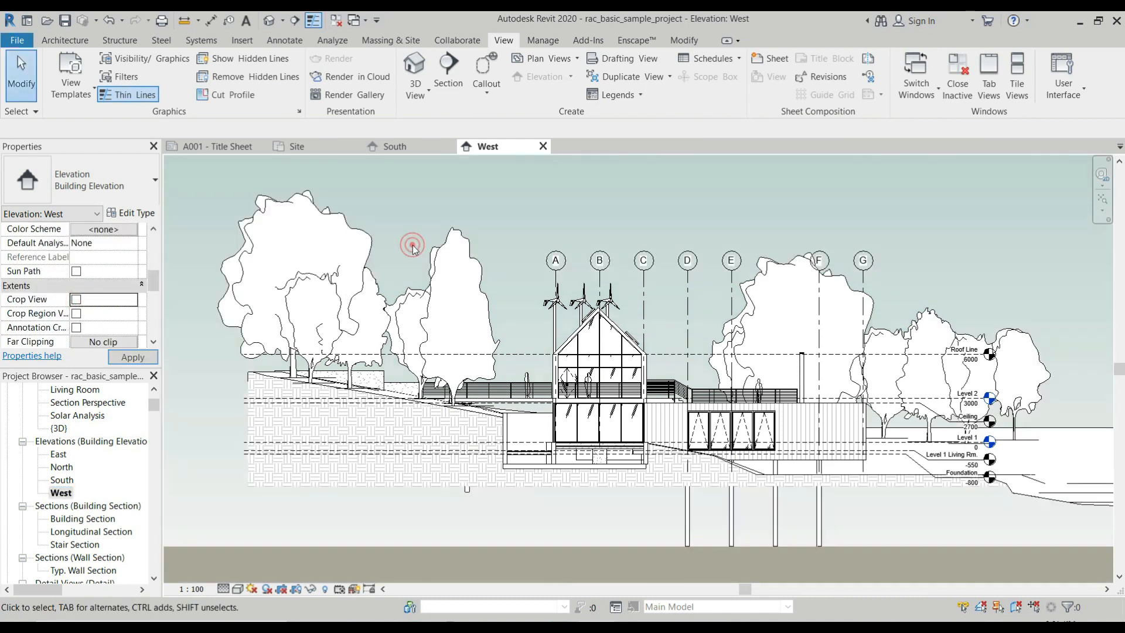
scroll(308, 337, "down", 4)
scroll(469, 381, "up", 1)
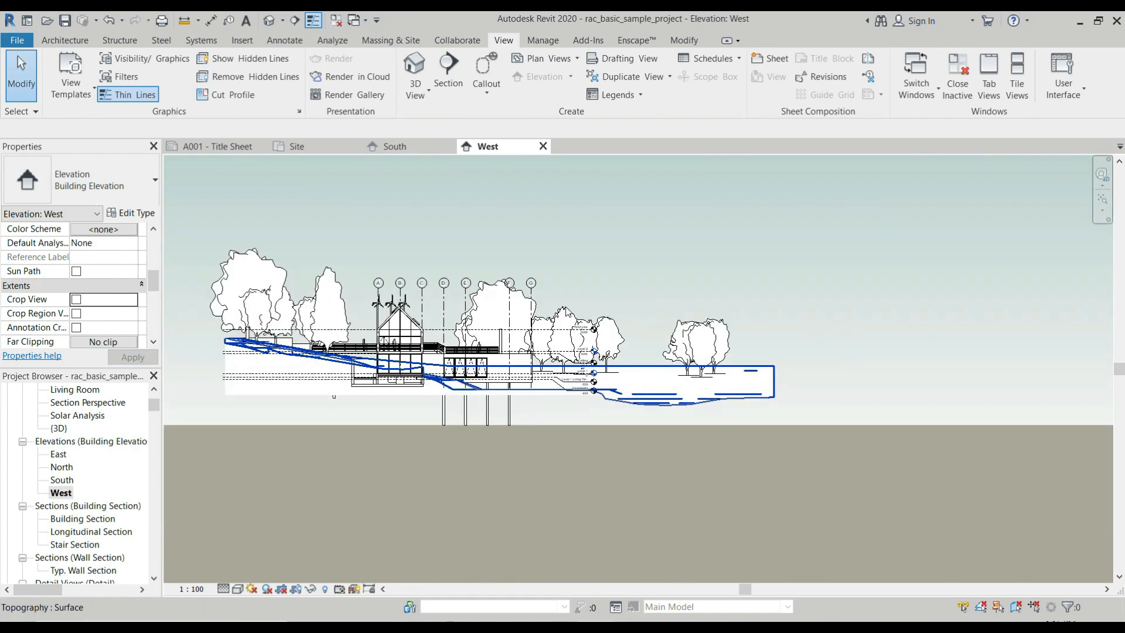
Step: Open the Walkthrough 1 view, show its camera and start editing the walkthrough
scroll(70, 540, "down", 6)
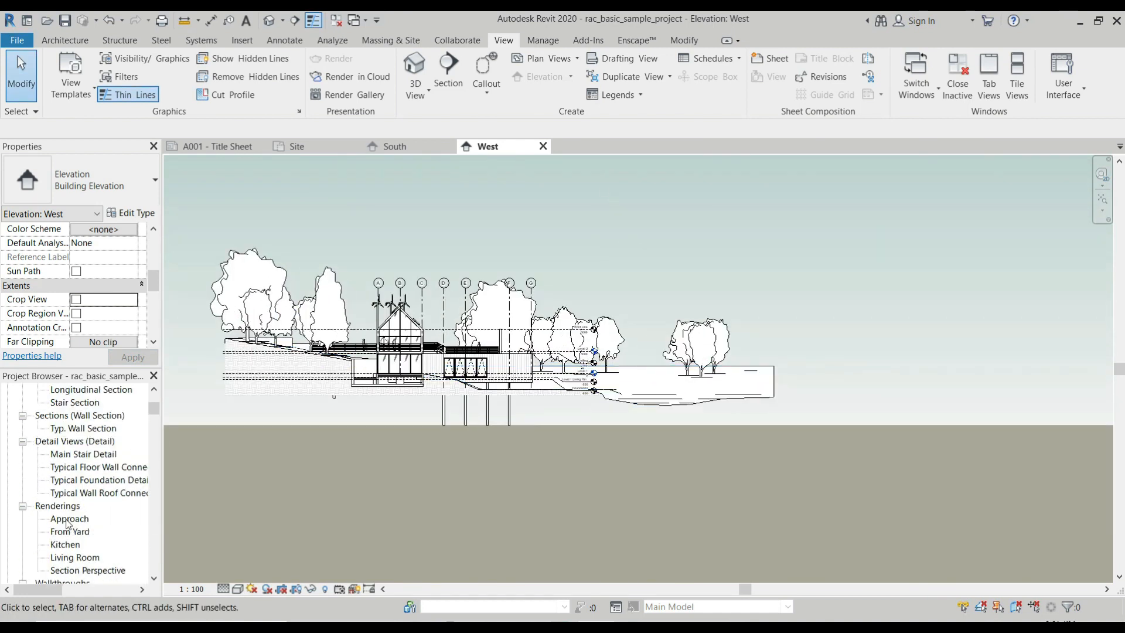
double_click(78, 506)
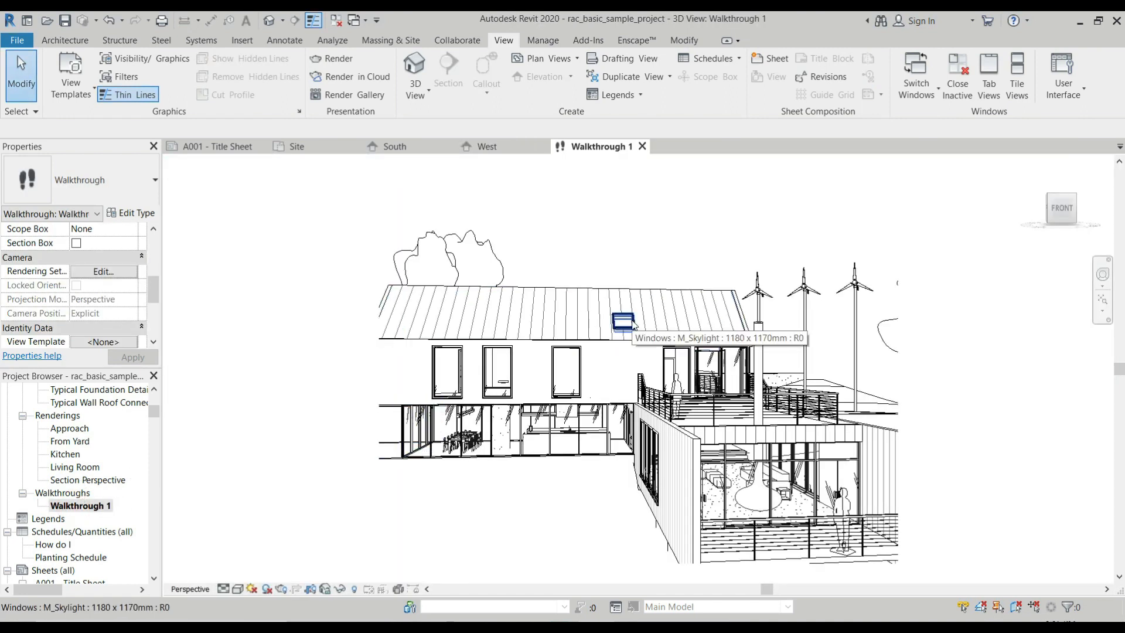
scroll(632, 322, "down", 3)
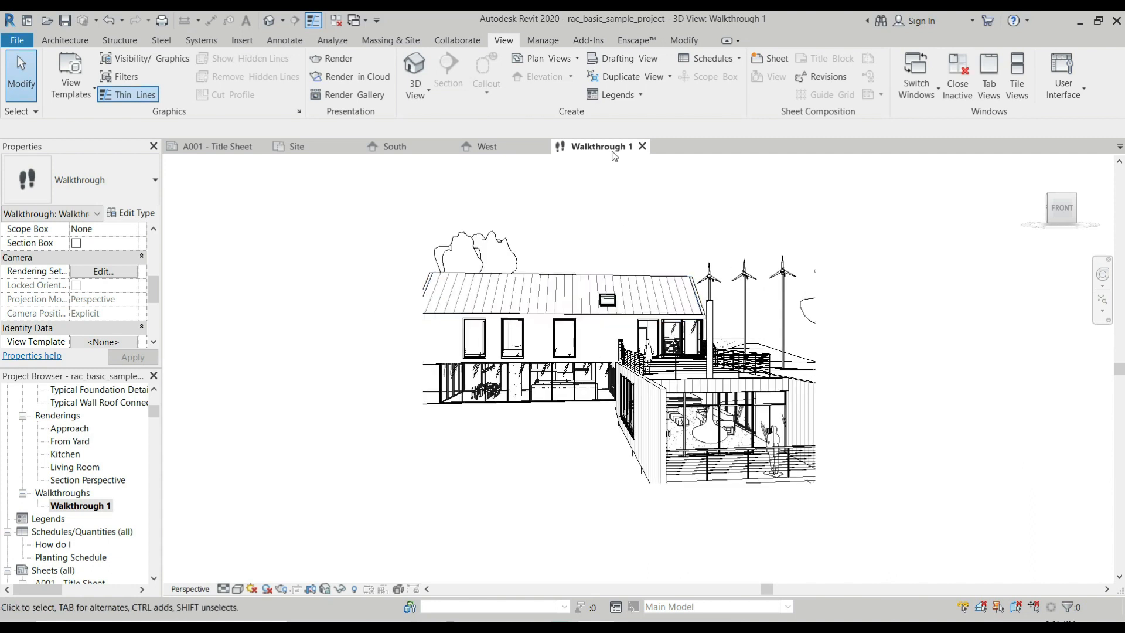
right_click(96, 505)
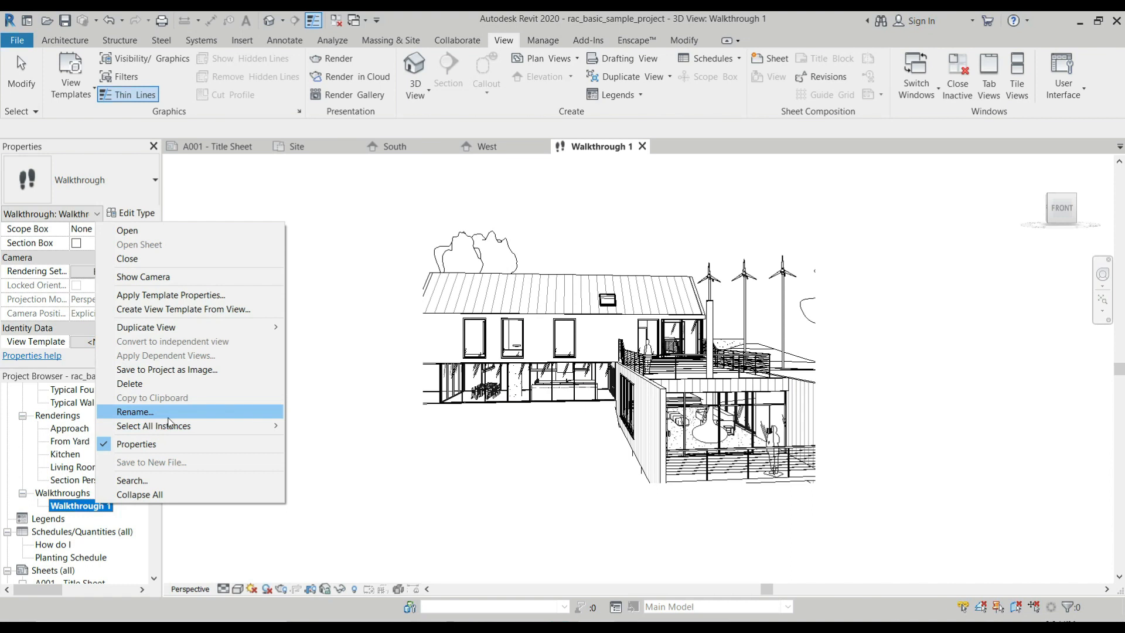
left_click(153, 277)
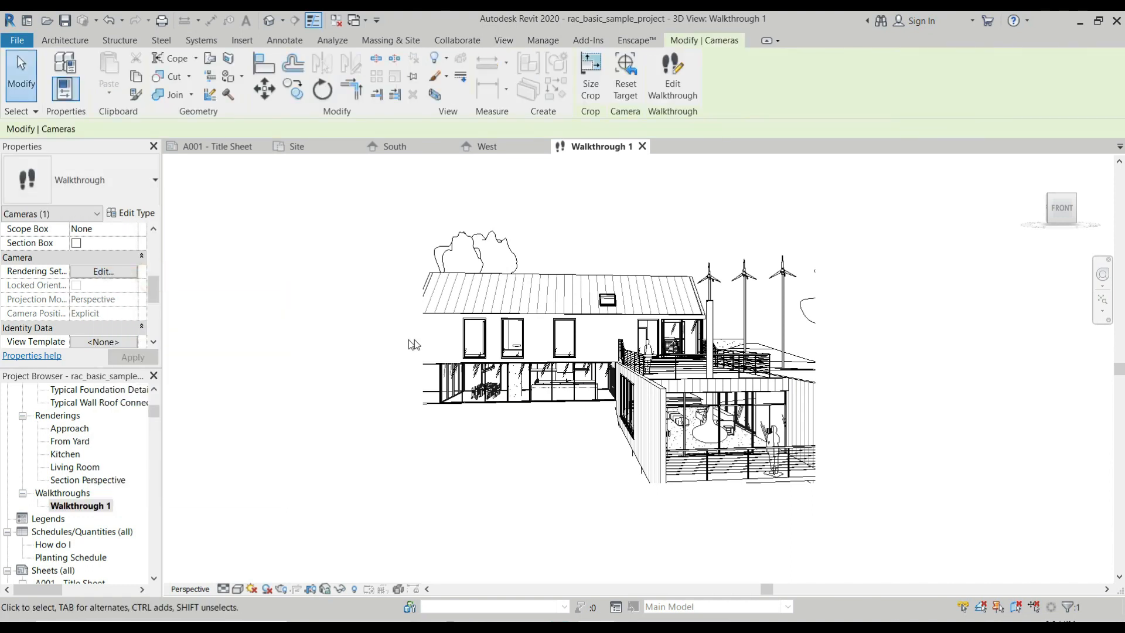
left_click(672, 82)
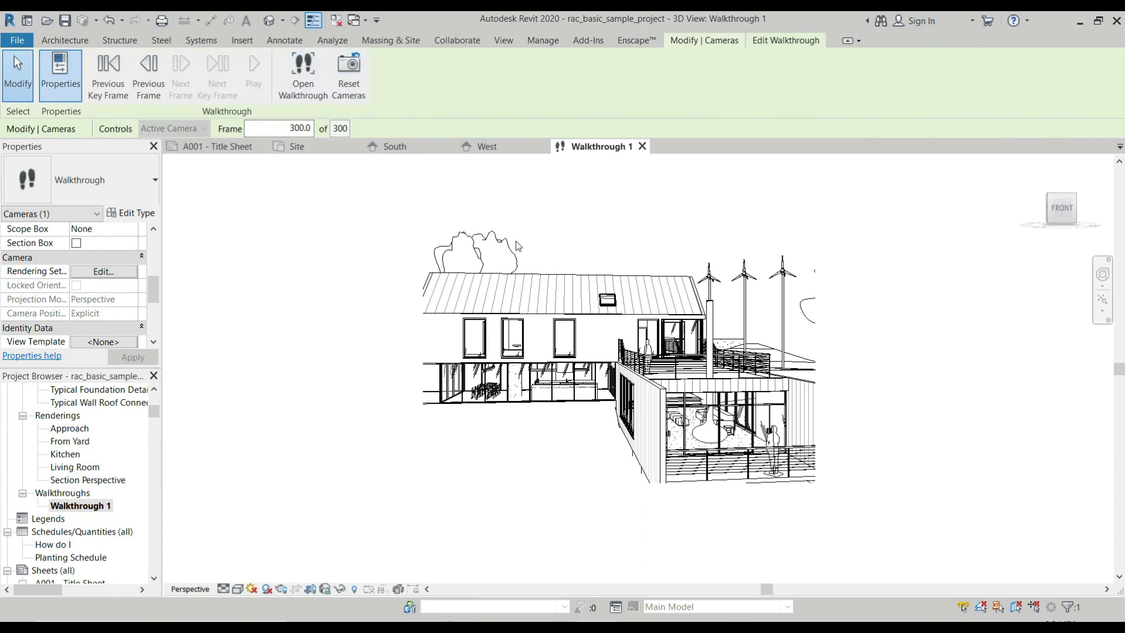
Step: Set the walkthrough to frame 1 and play it through
left_click(107, 69)
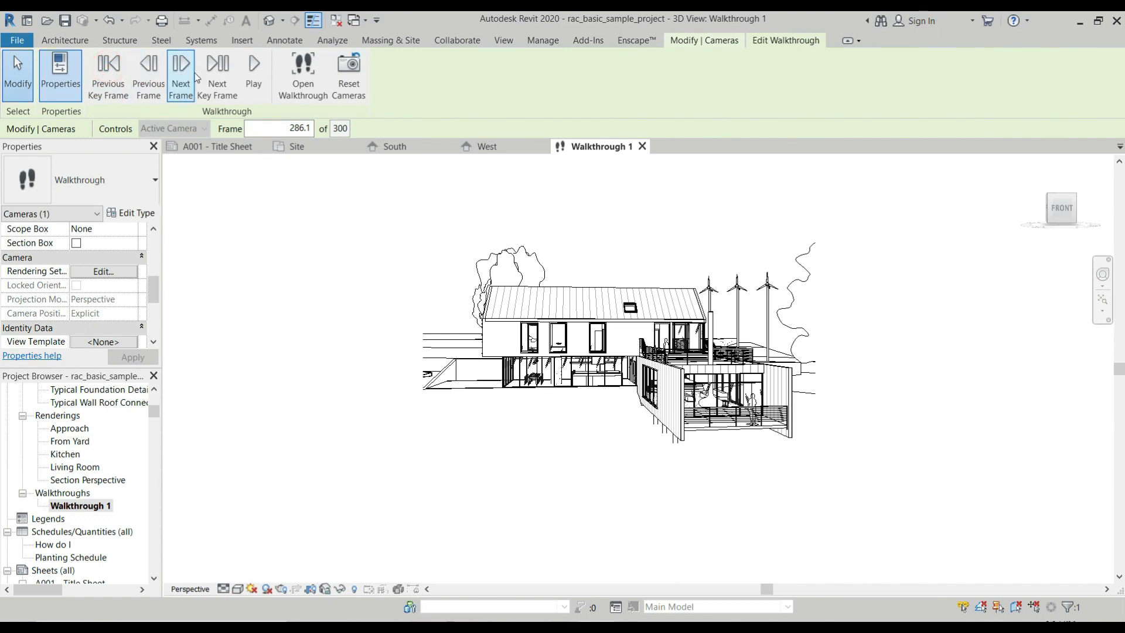
left_click(287, 128)
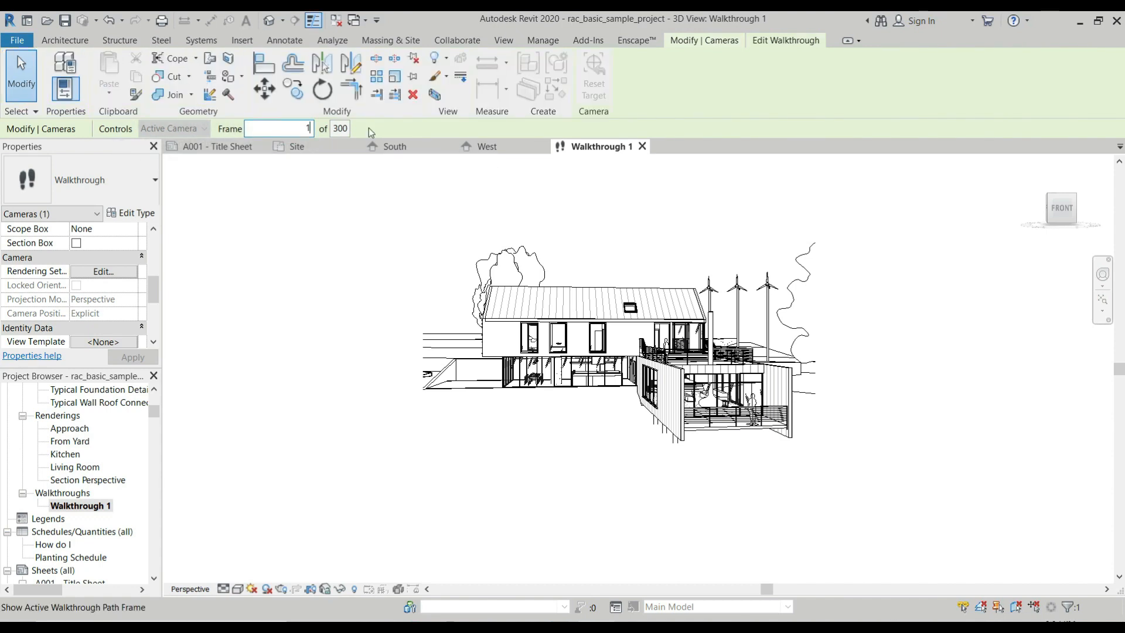
type("1")
key("Return")
left_click(798, 42)
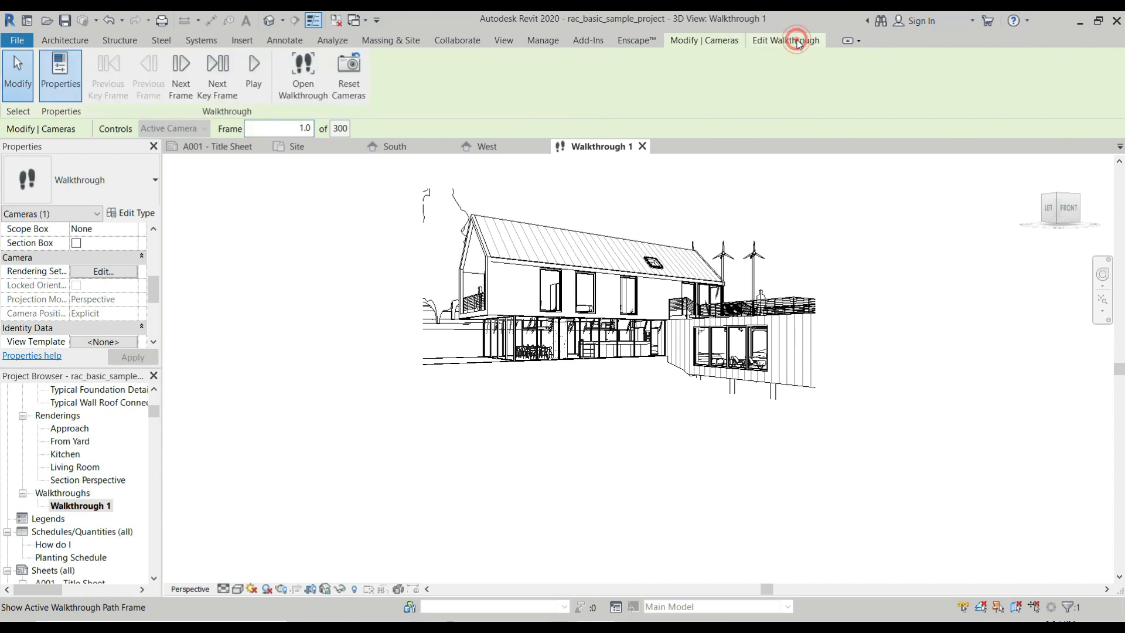
left_click(254, 75)
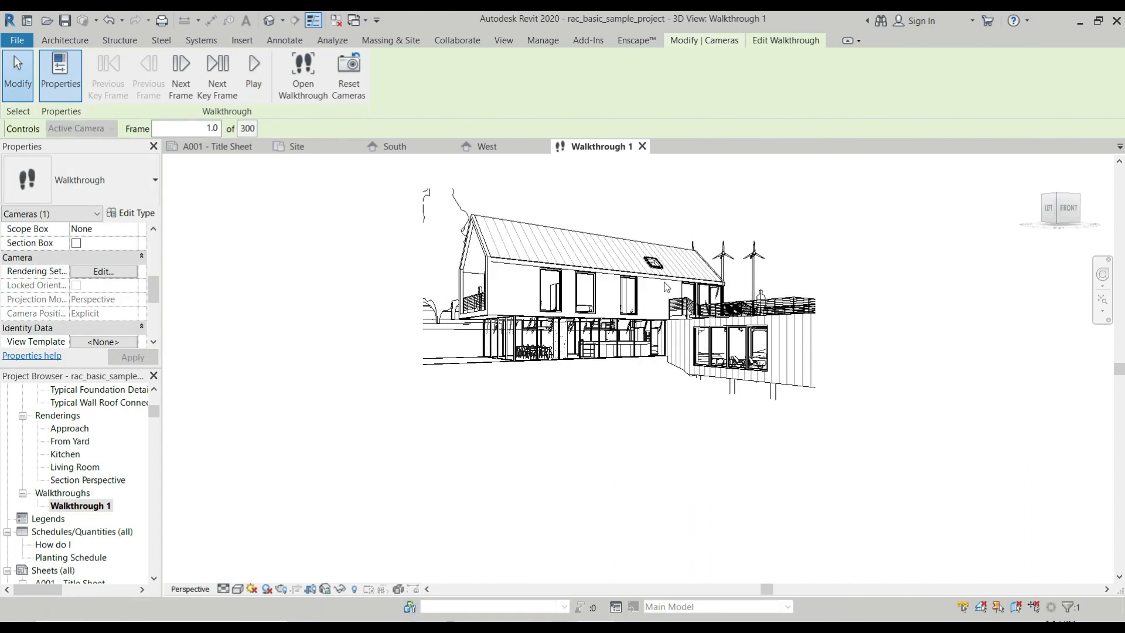
Step: Close the West and South elevation views and show Walkthrough 1's camera in the Site plan
left_click(543, 147)
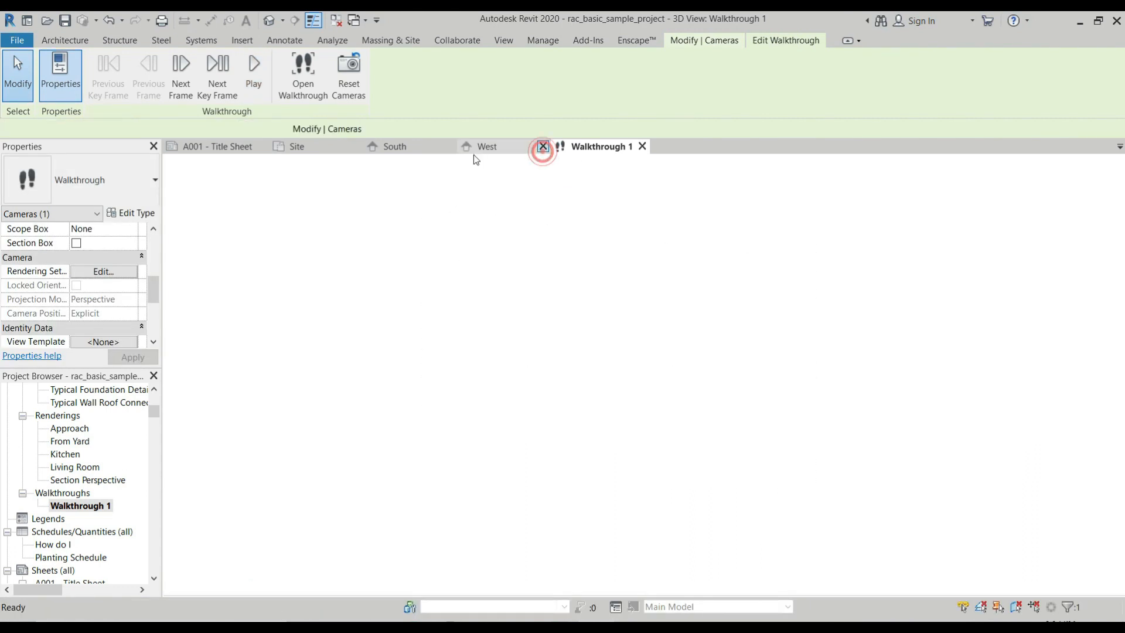
left_click(451, 146)
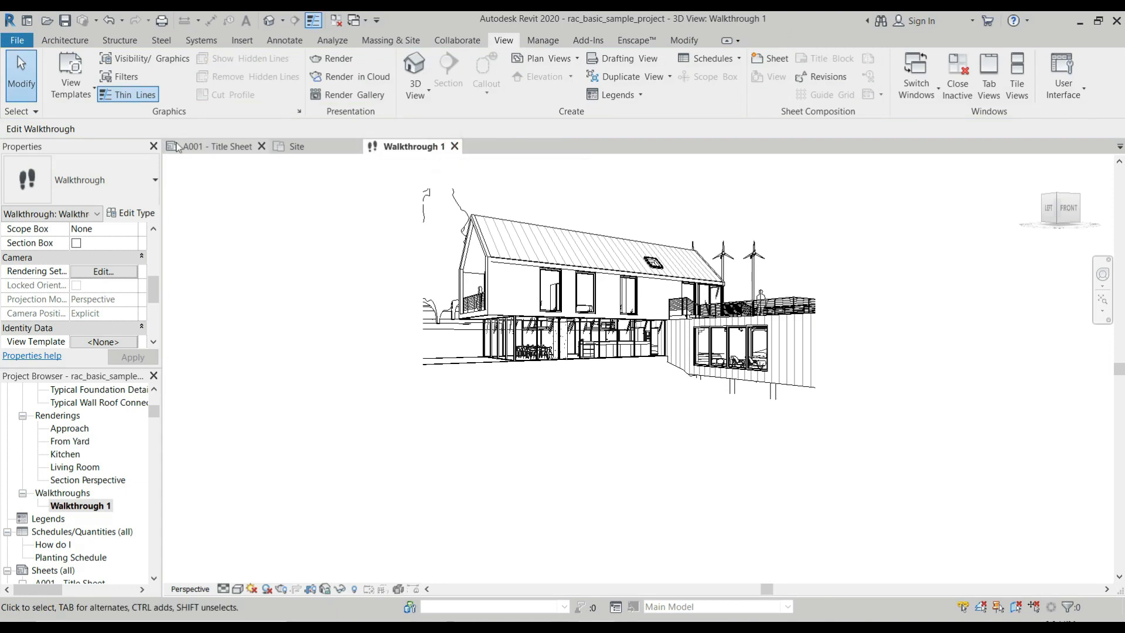
left_click(298, 147)
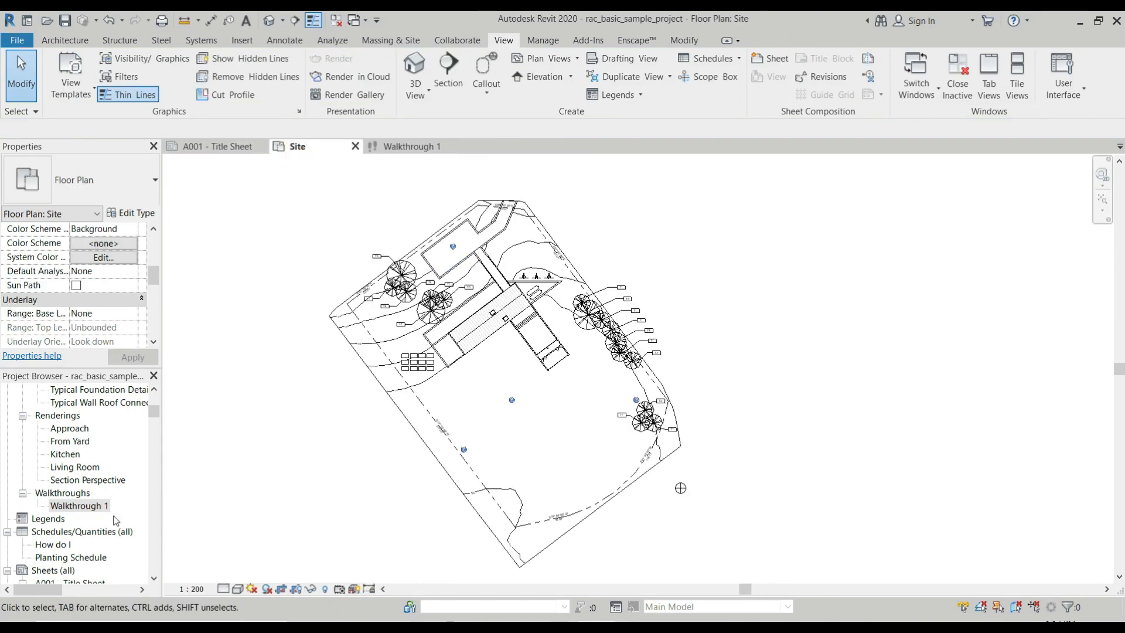
left_click(90, 507)
right_click(90, 507)
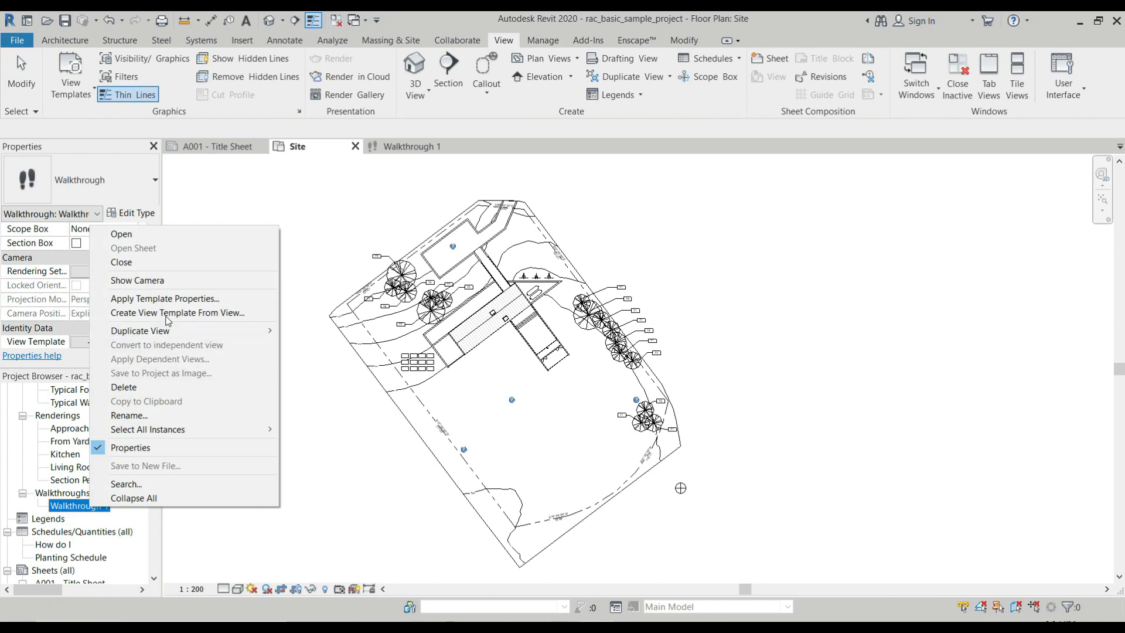
left_click(143, 280)
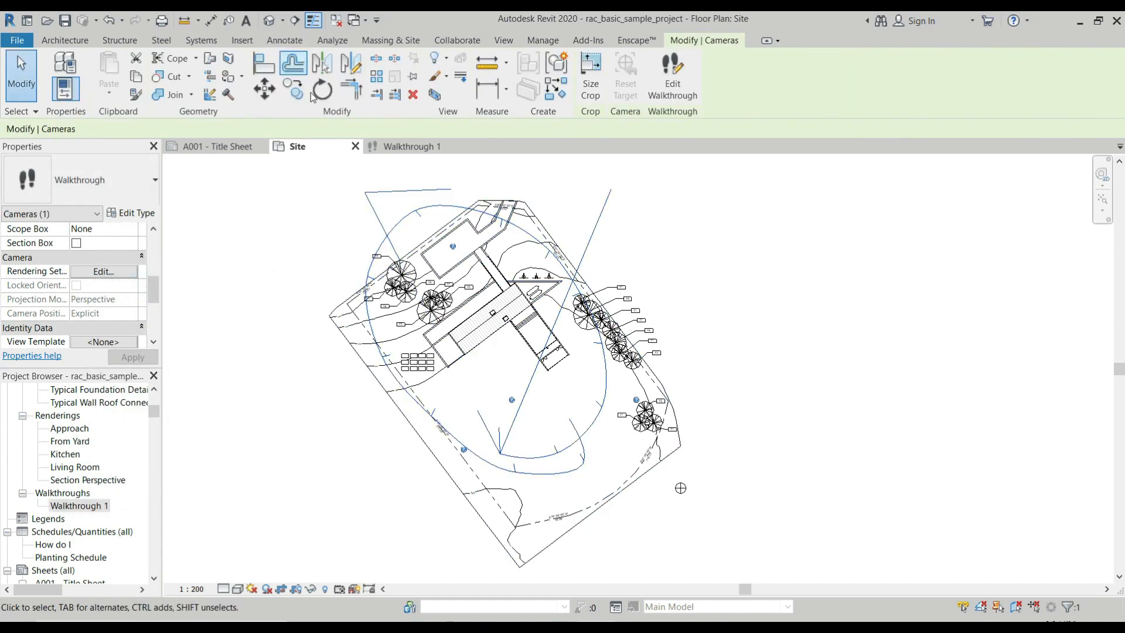
Step: Tile the open views, bringing in the West elevation and closing the A001 title sheet
key("w")
key("t")
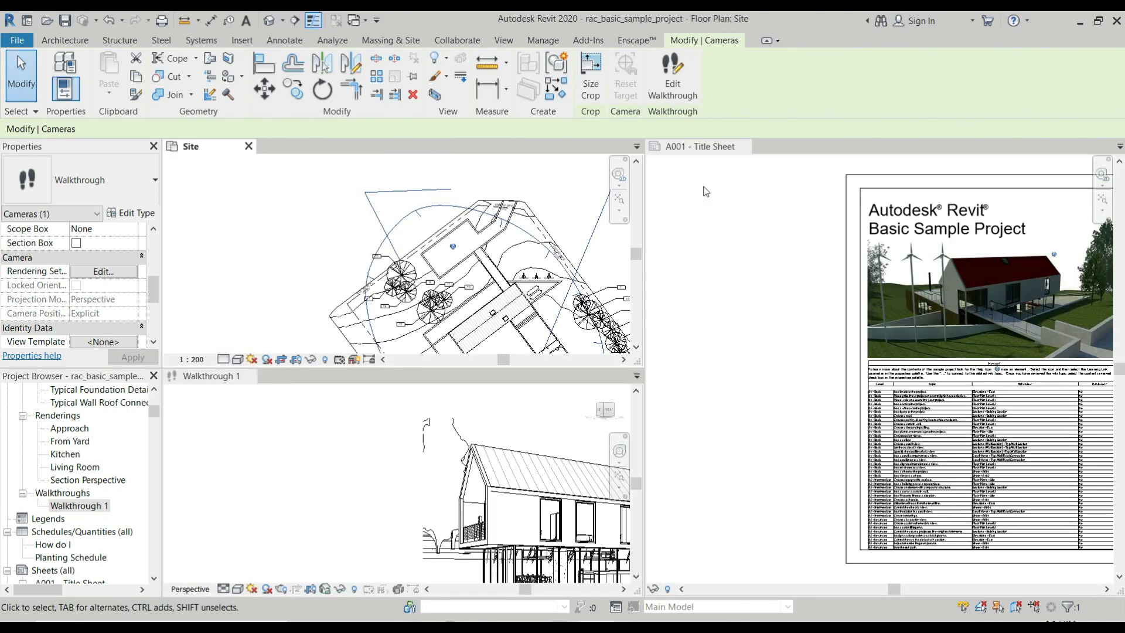
scroll(399, 402, "down", 4)
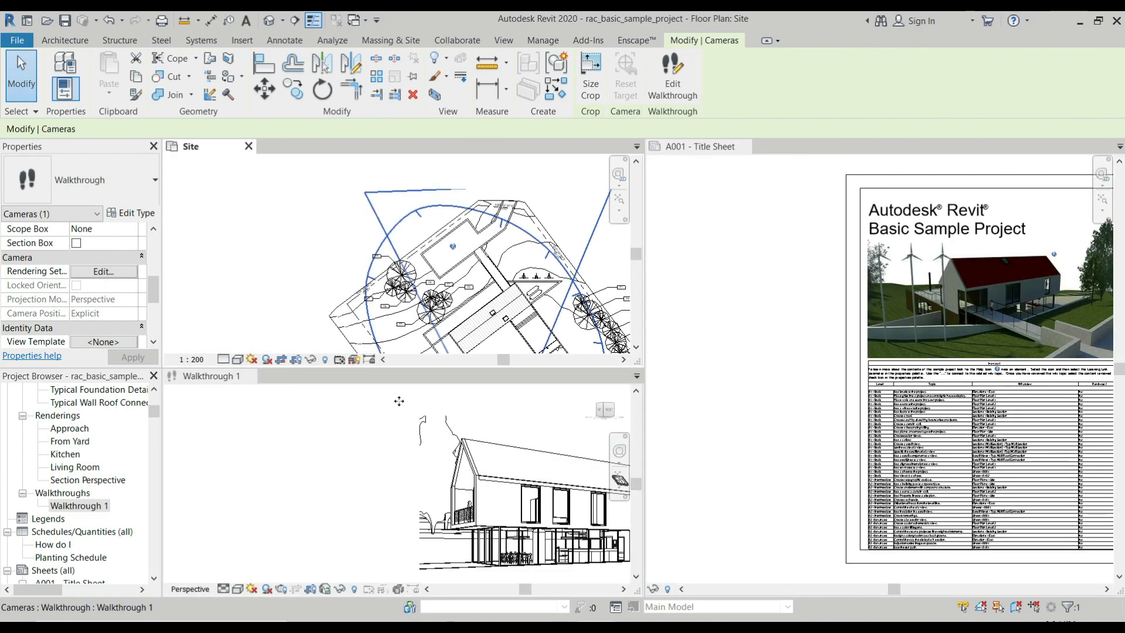
scroll(127, 471, "up", 10)
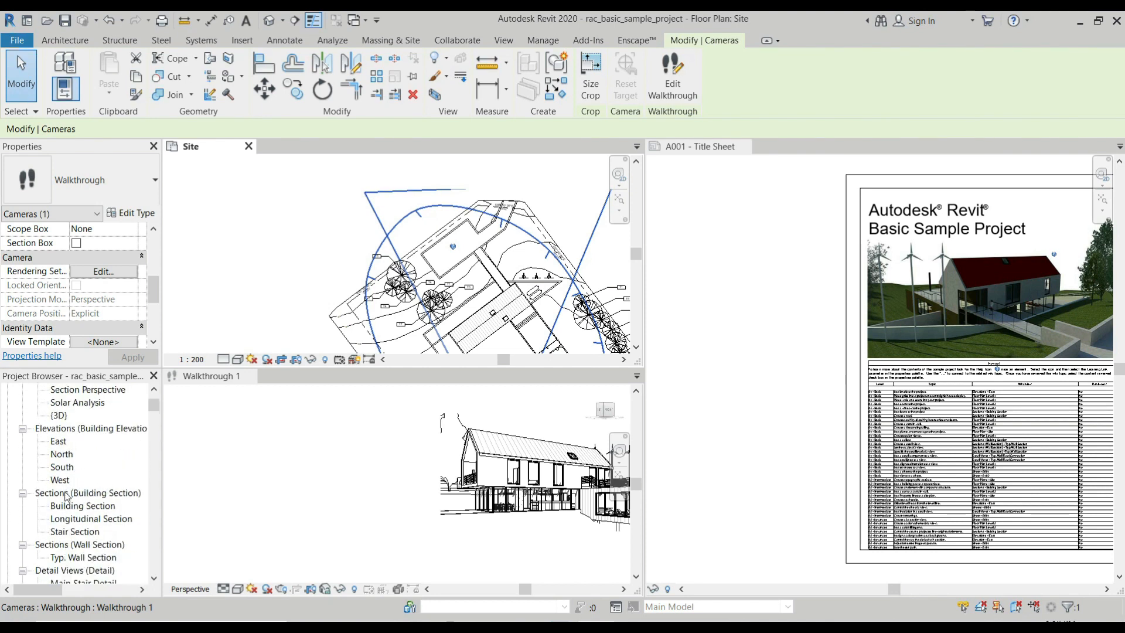
double_click(59, 480)
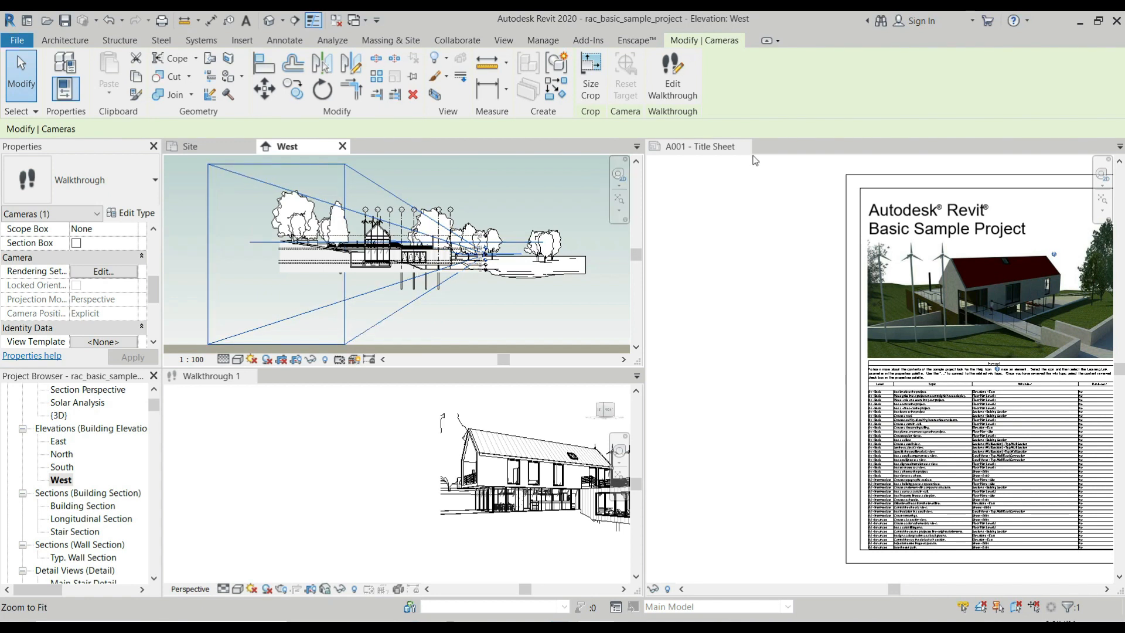
left_click(745, 147)
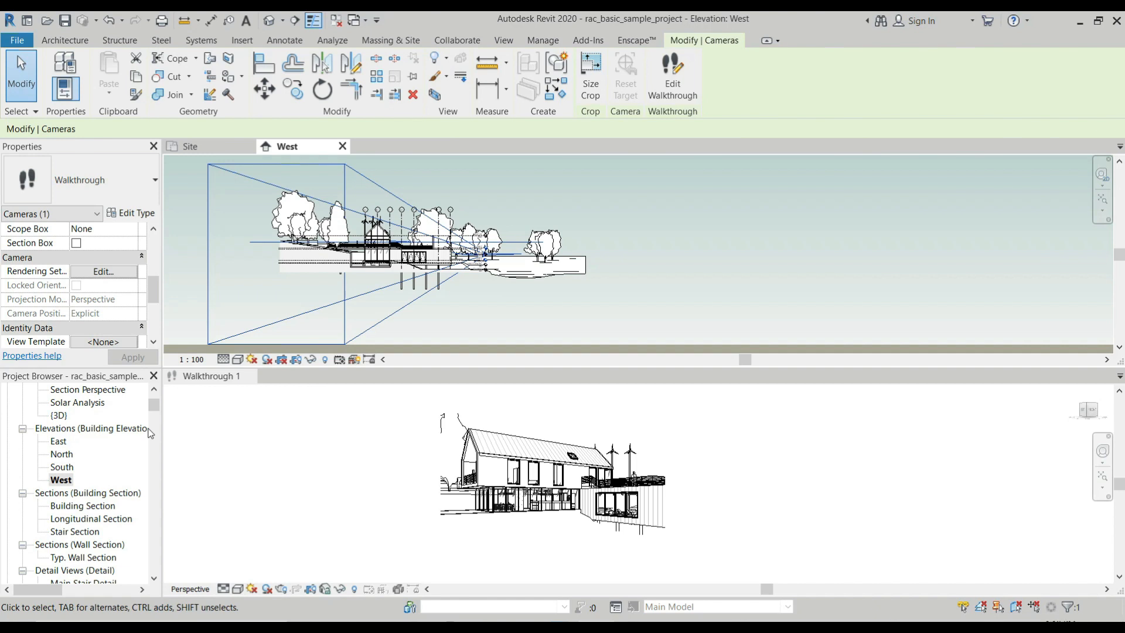
Step: Return to tabbed views and retile them so the West elevation, Site plan and Walkthrough 1 each have their own pane
key("t")
key("w")
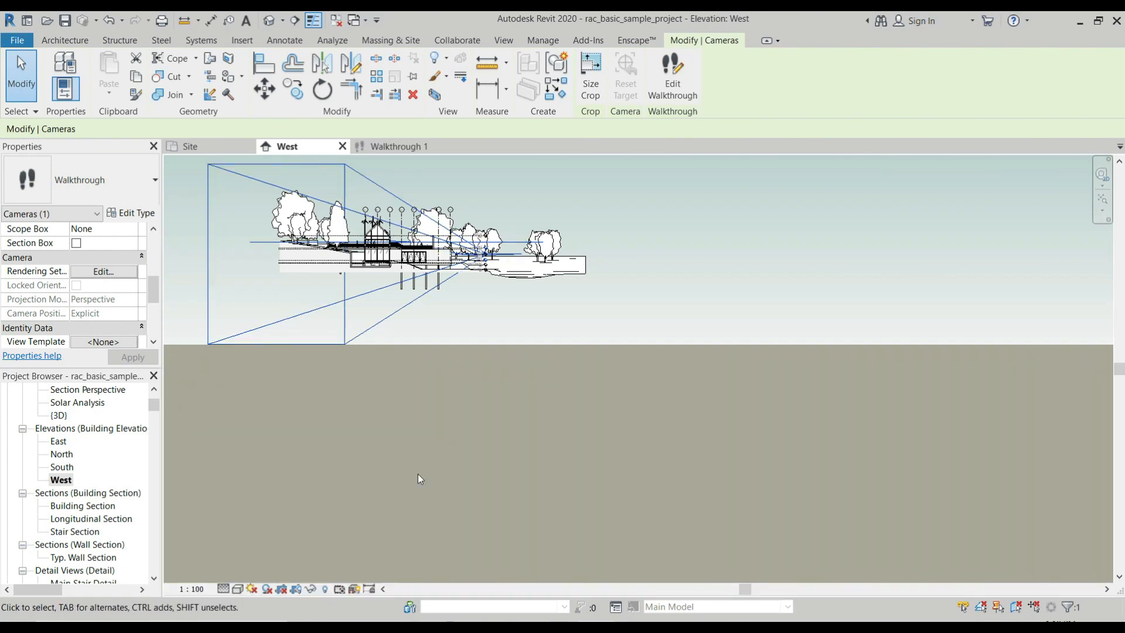
scroll(490, 498, "down", 4)
scroll(436, 368, "up", 7)
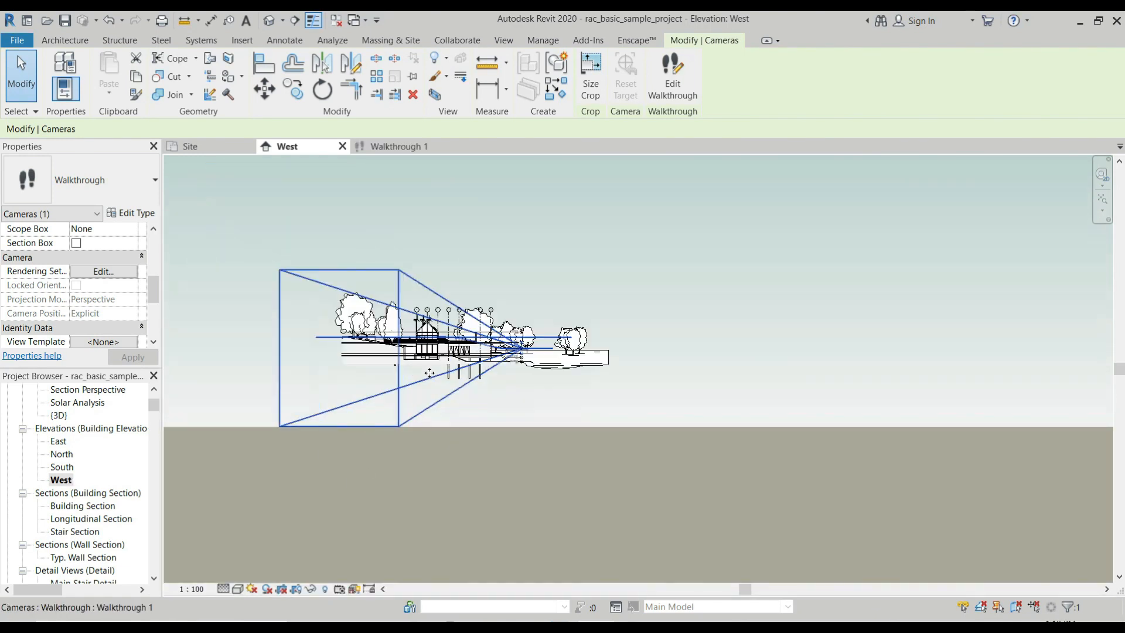
scroll(69, 449, "up", 4)
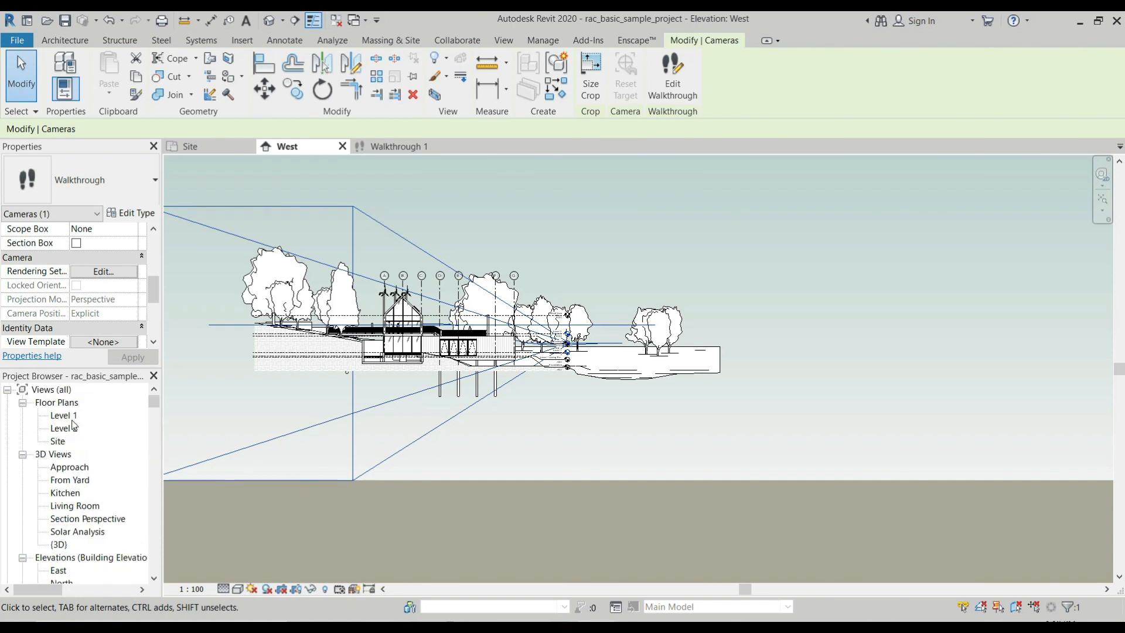
left_click(211, 146)
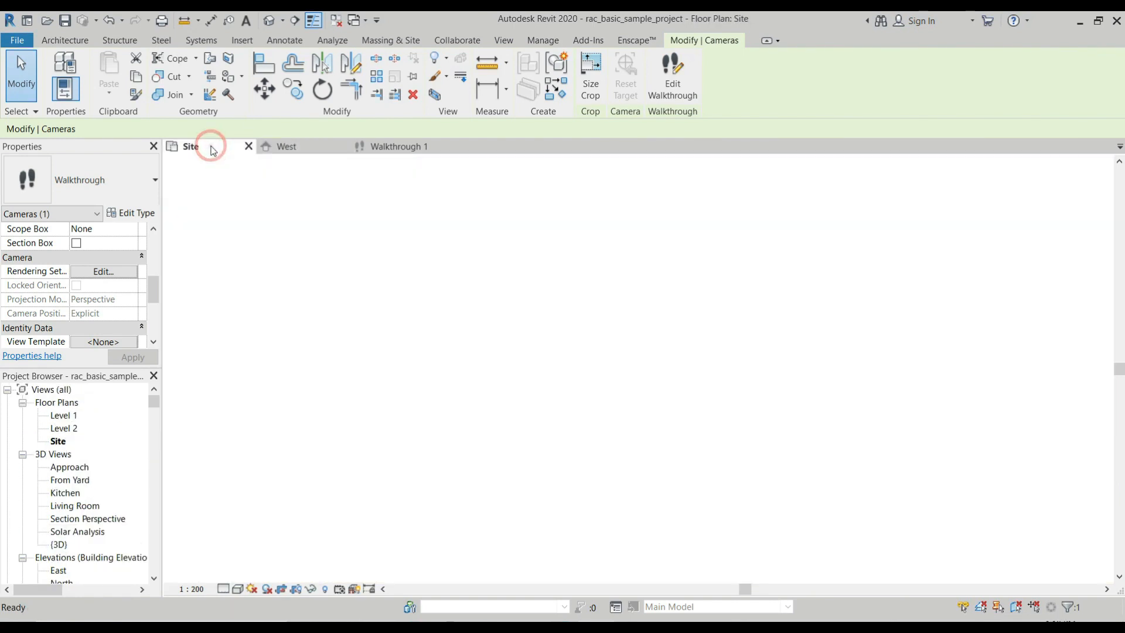
left_click(303, 146)
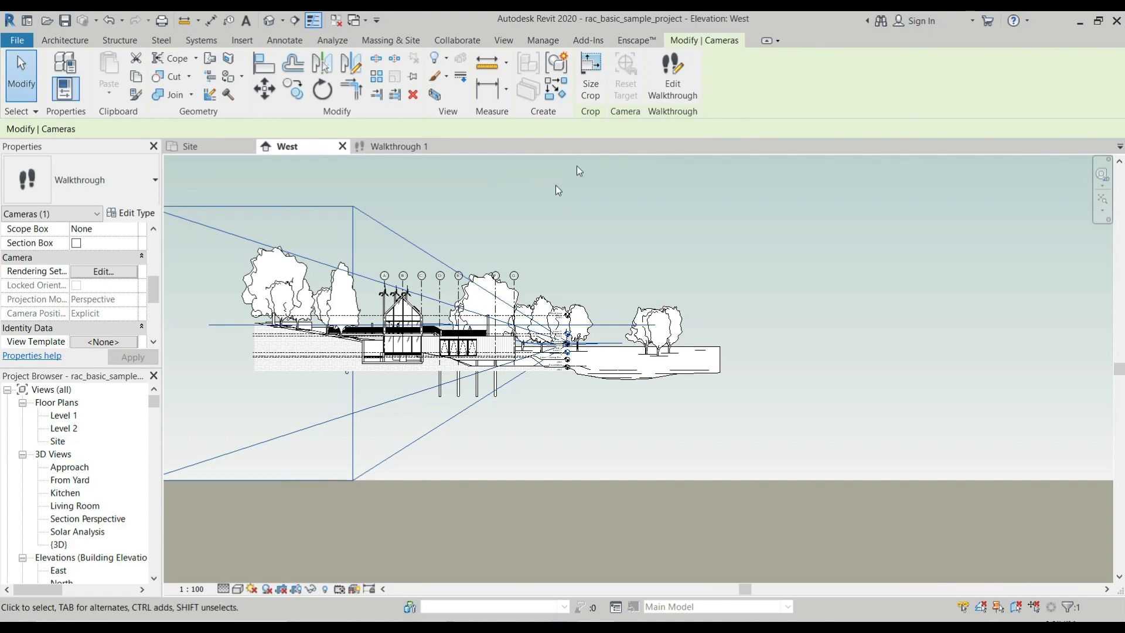
key("w")
key("t")
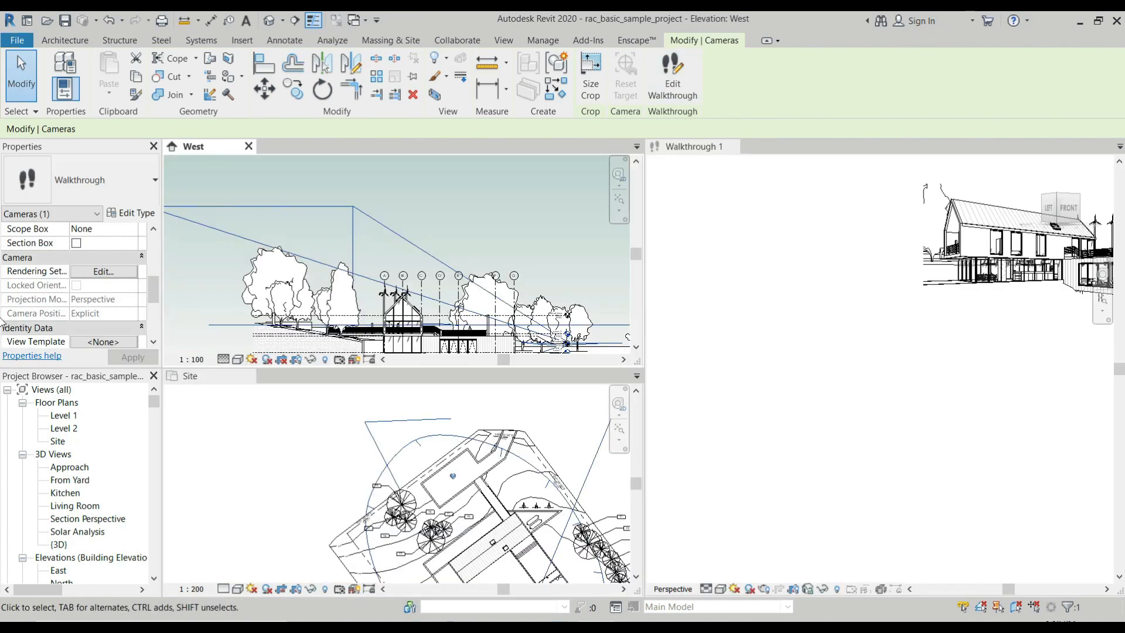
scroll(448, 432, "down", 1)
scroll(448, 431, "up", 5)
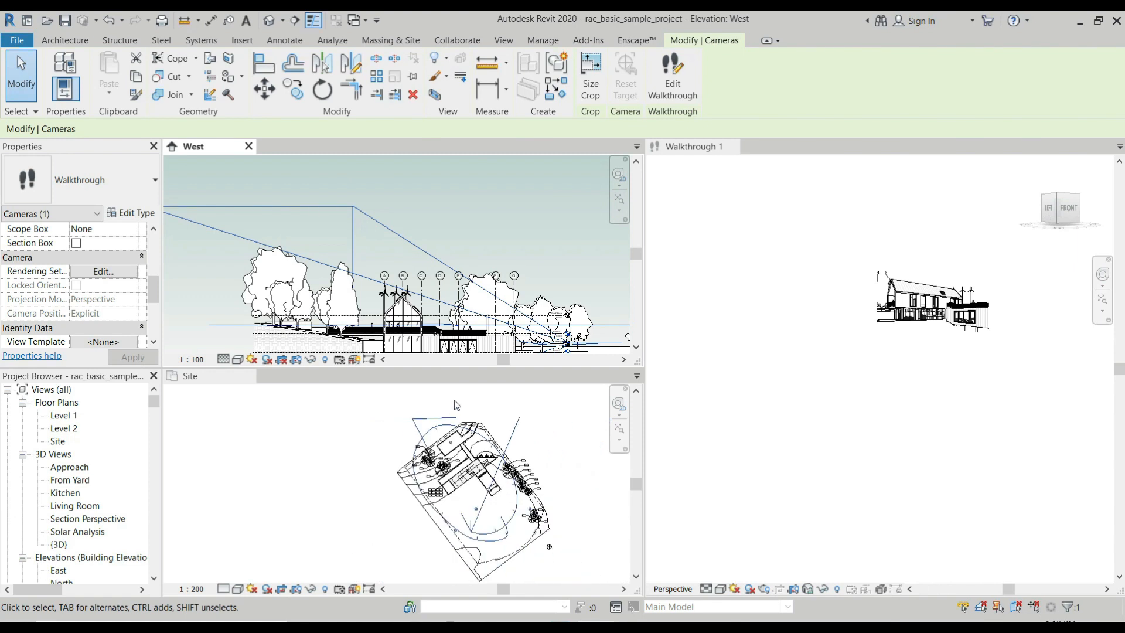
scroll(470, 469, "up", 1)
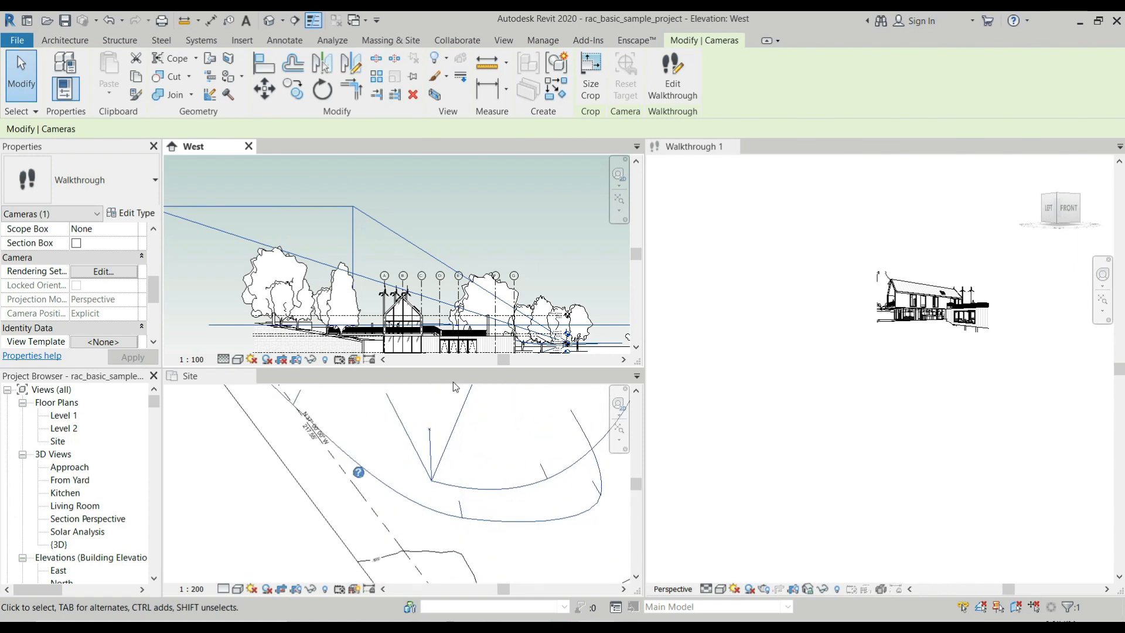
Step: Select the walkthrough path in the Site plan and open Walkthrough 1 for editing, staying in edit mode
scroll(475, 408, "down", 1)
left_click(472, 471)
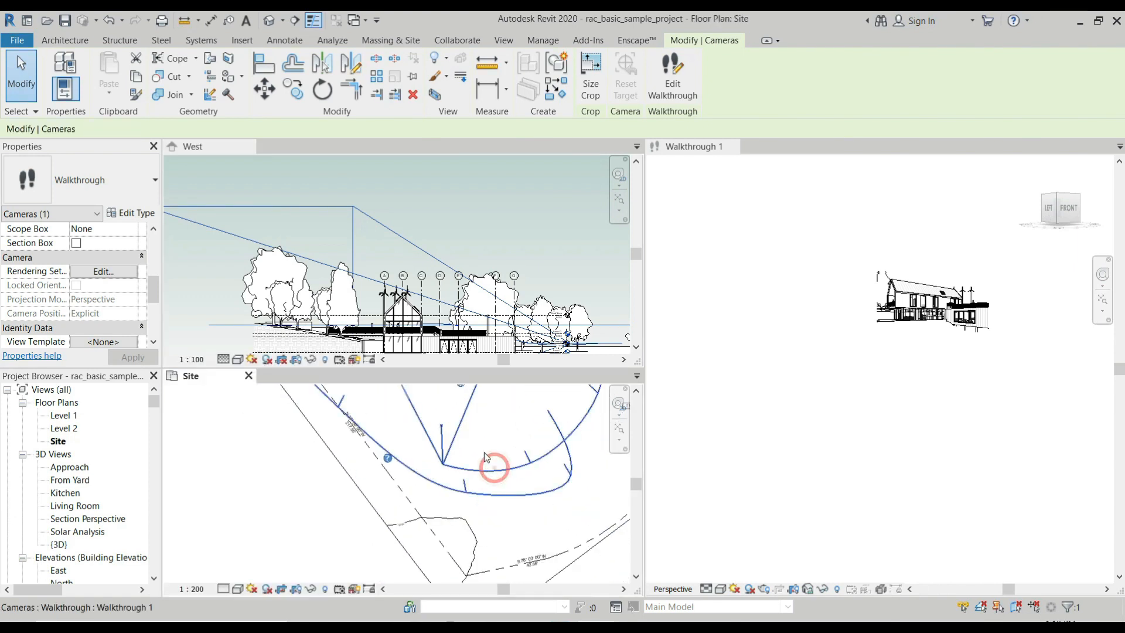
left_click(672, 76)
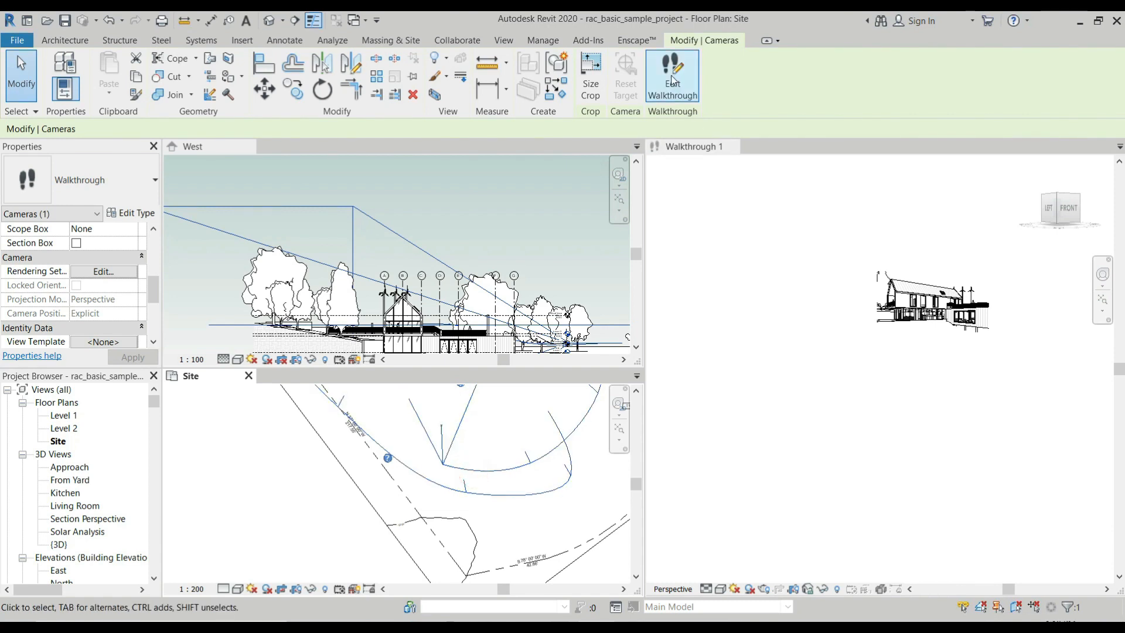
scroll(445, 472, "down", 3)
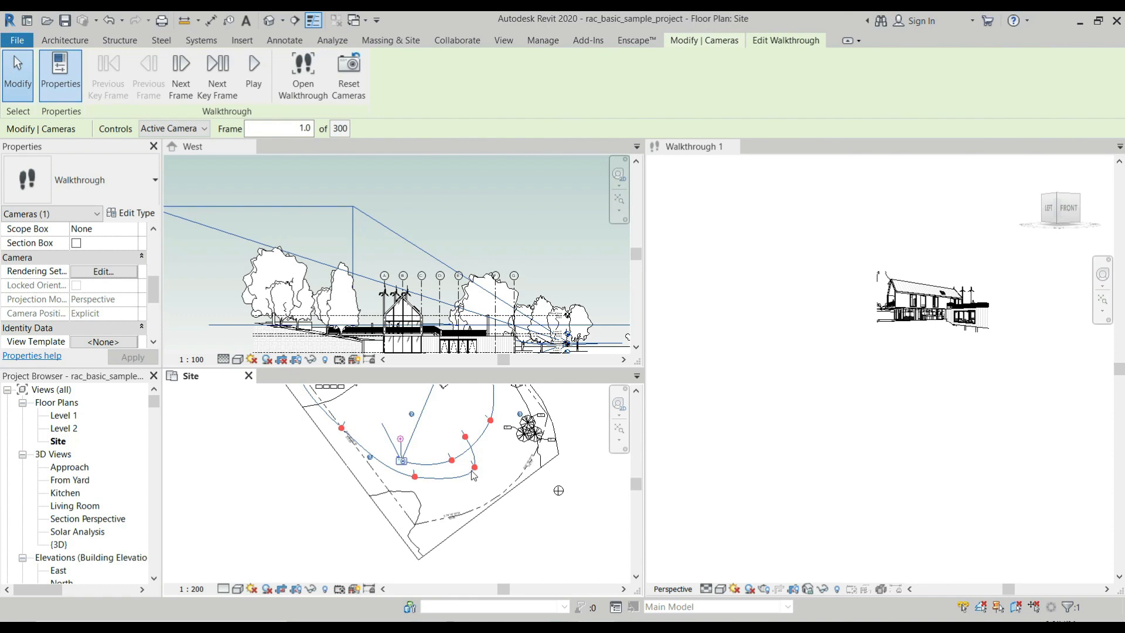
left_click(415, 475)
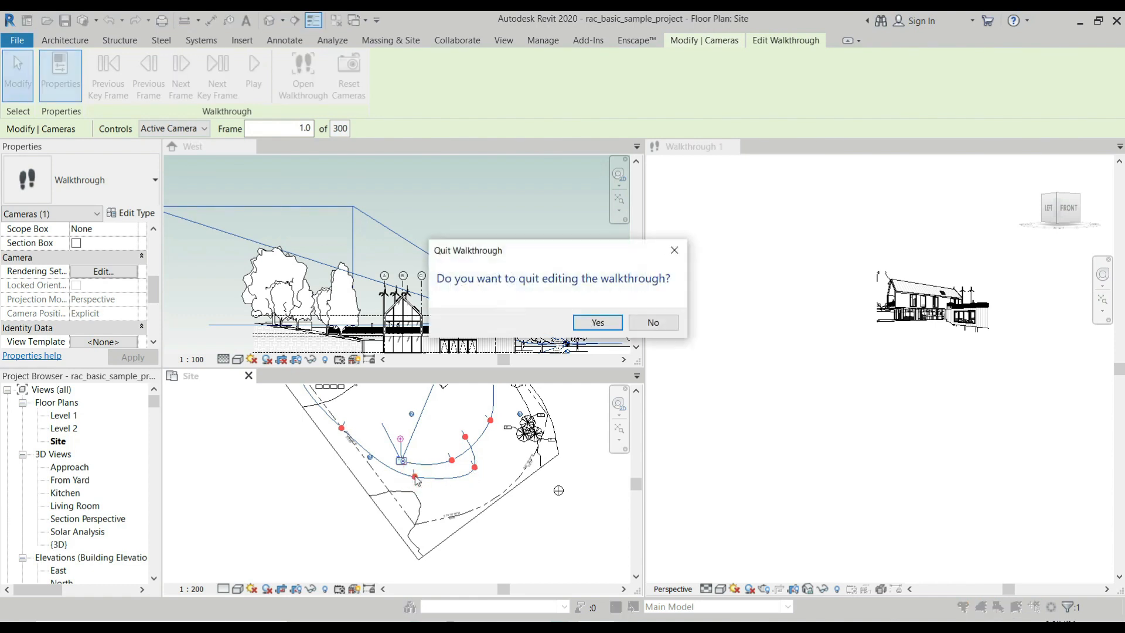
left_click(655, 323)
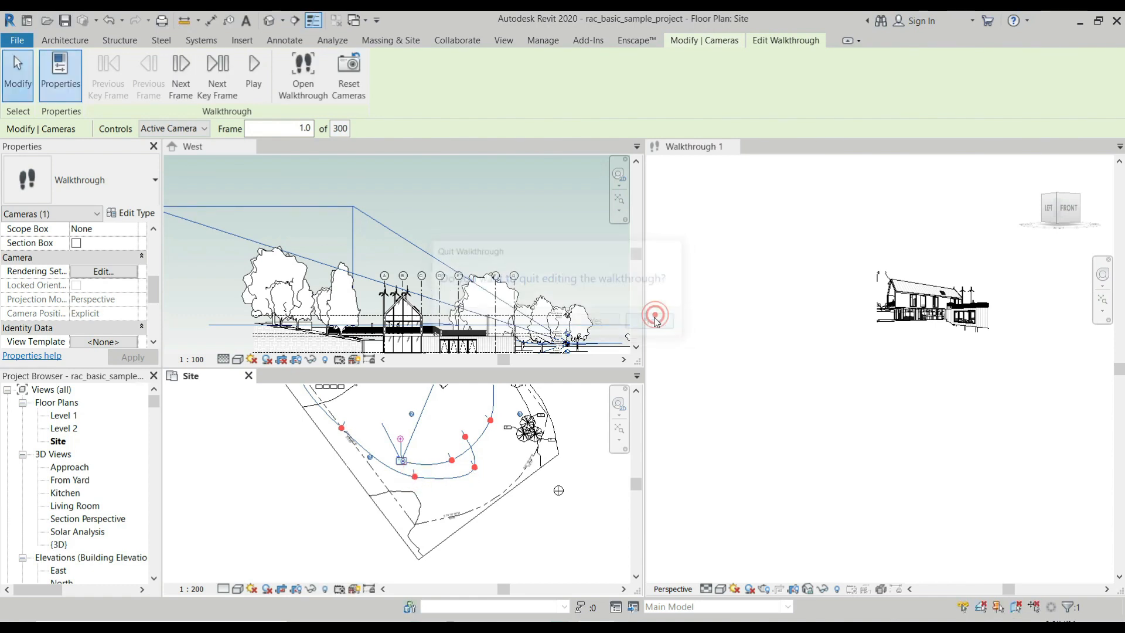
Step: Advance the walkthrough camera key frame by key frame to the one at frame 265.8
left_click(222, 73)
left_click(222, 73)
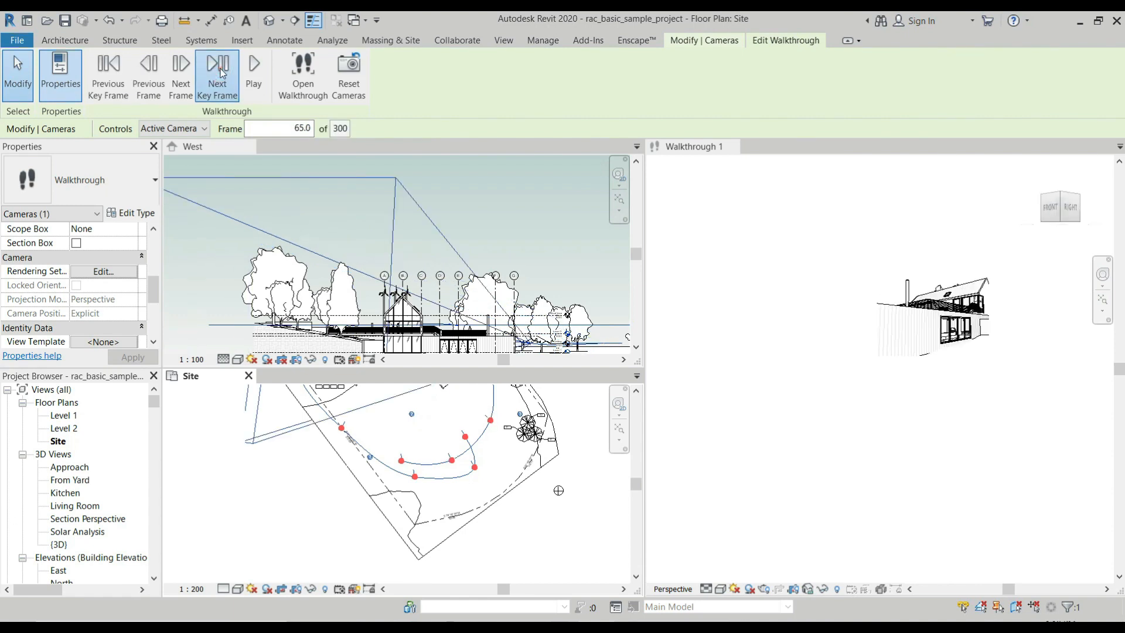
left_click(222, 73)
scroll(402, 459, "down", 3)
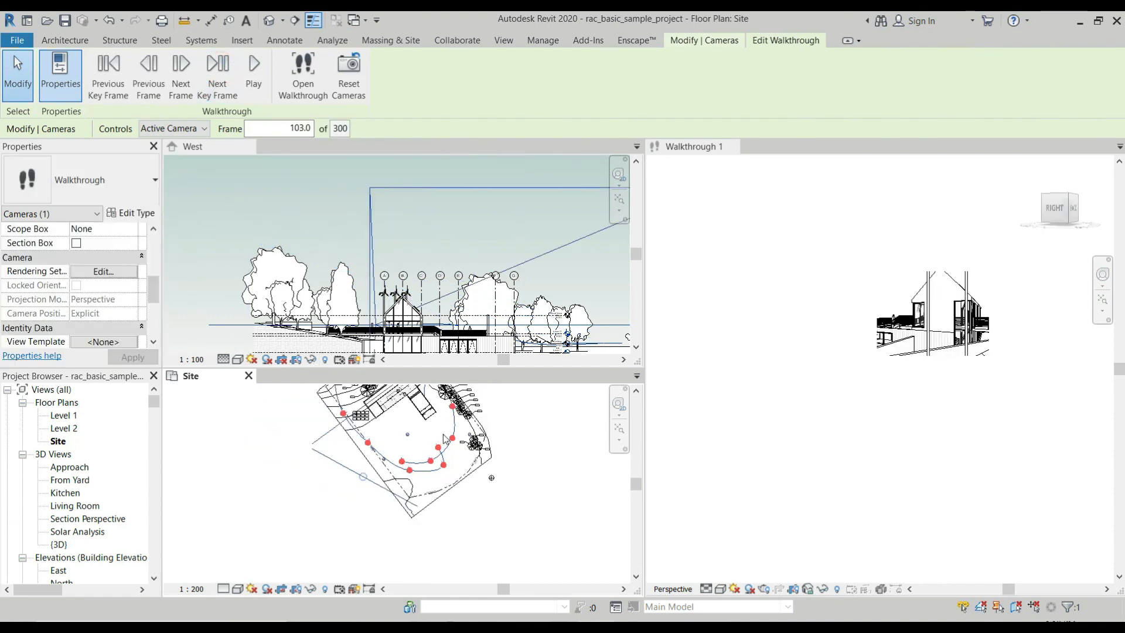
scroll(447, 442, "down", 3)
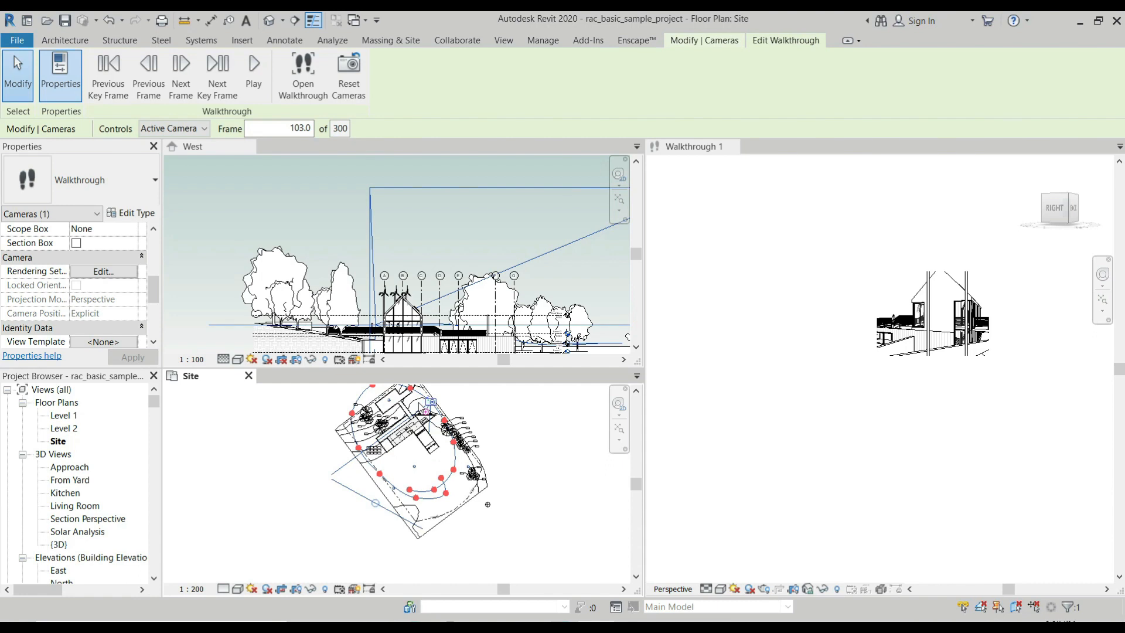
scroll(419, 445, "up", 3)
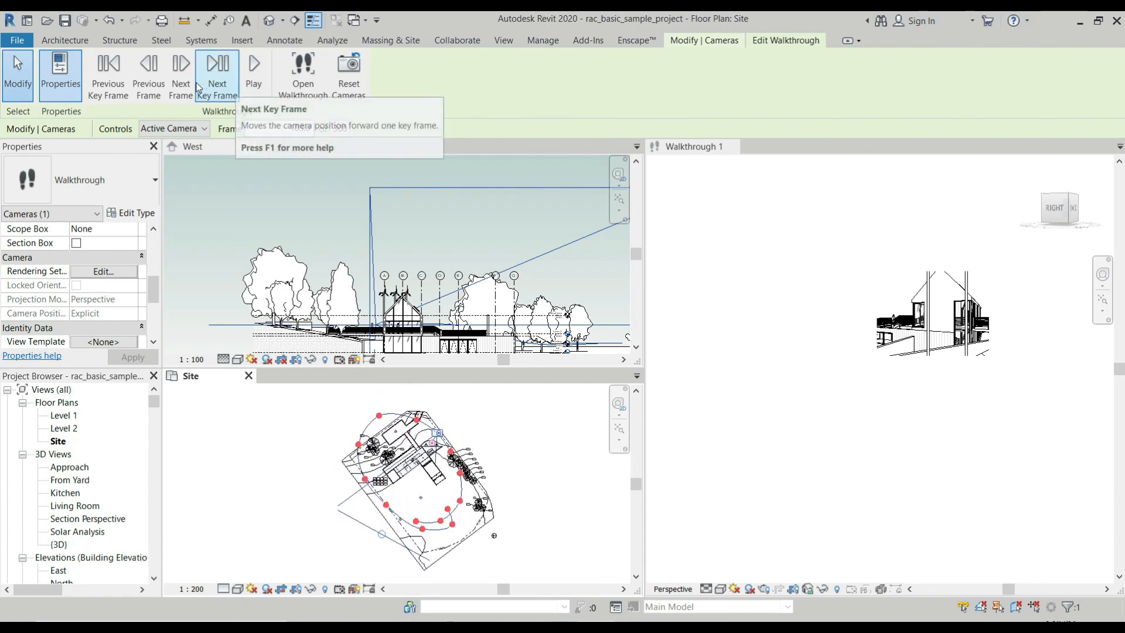
left_click(219, 87)
left_click(219, 86)
left_click(219, 86)
left_click(219, 86)
left_click(219, 86)
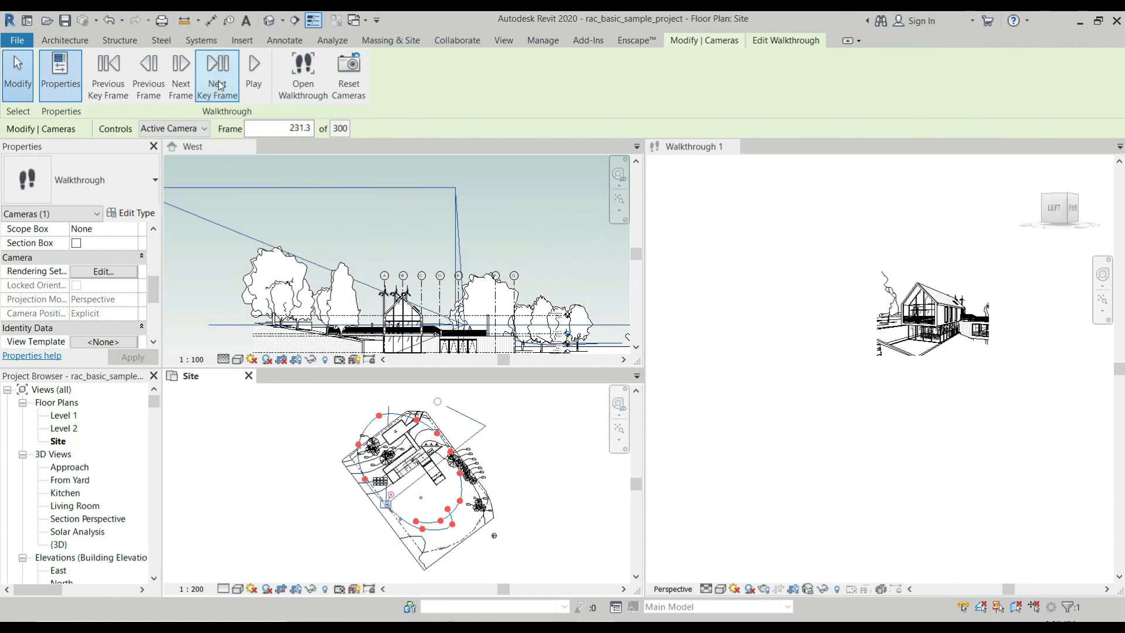
left_click(220, 86)
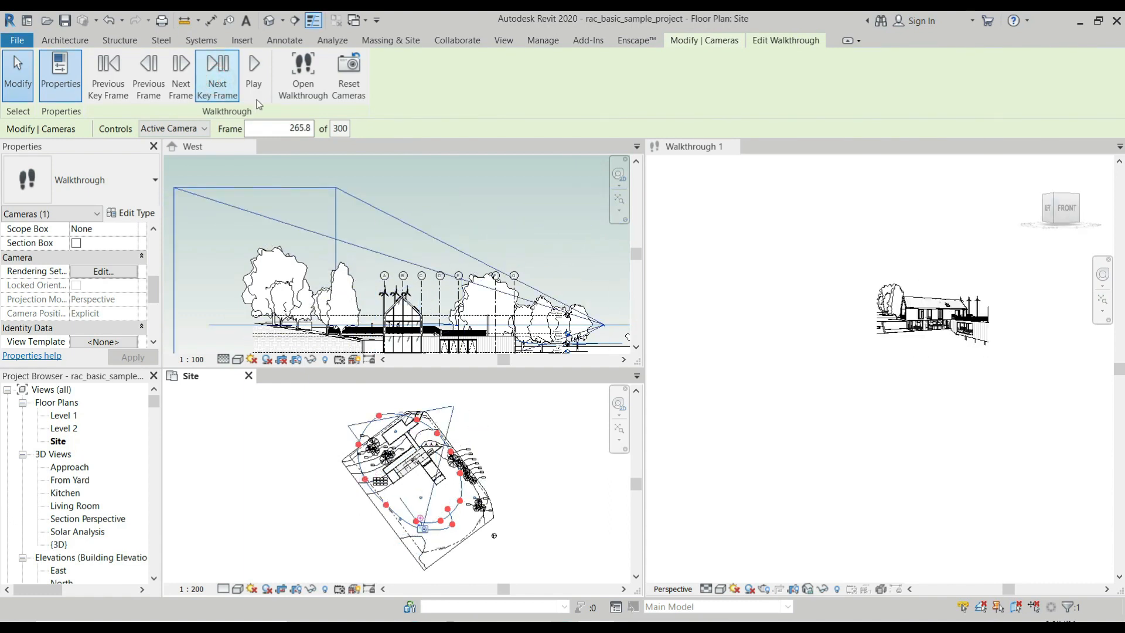
Step: Switch the walkthrough controls to Path and raise the key frame at frame 265.8 well above the roof line in the West elevation
scroll(518, 313, "up", 4)
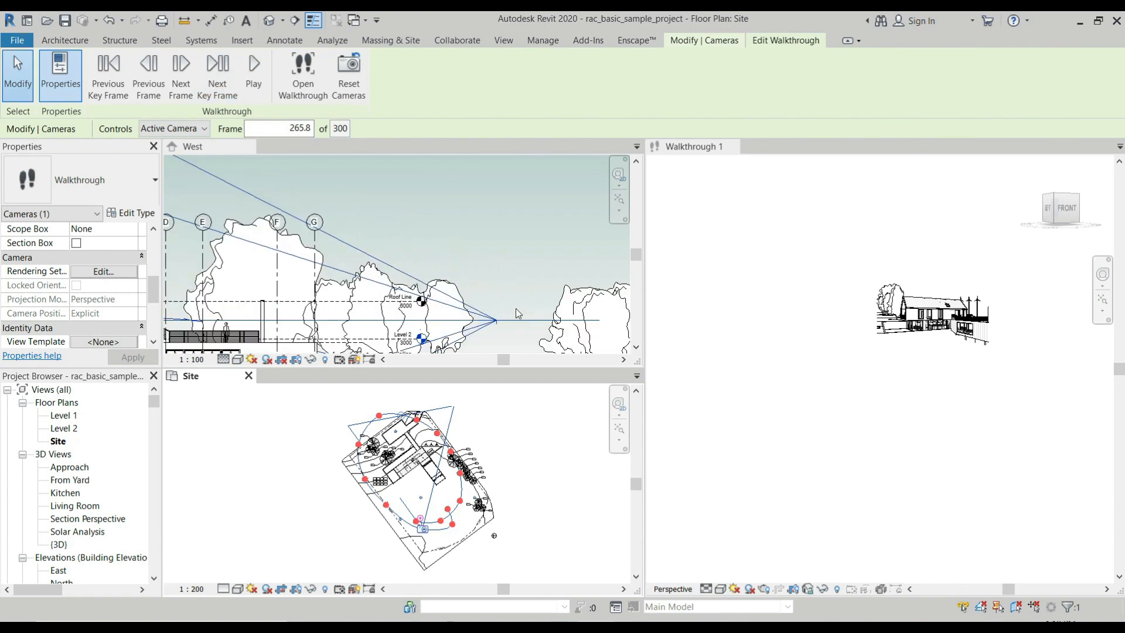
scroll(497, 332, "up", 4)
left_click(205, 129)
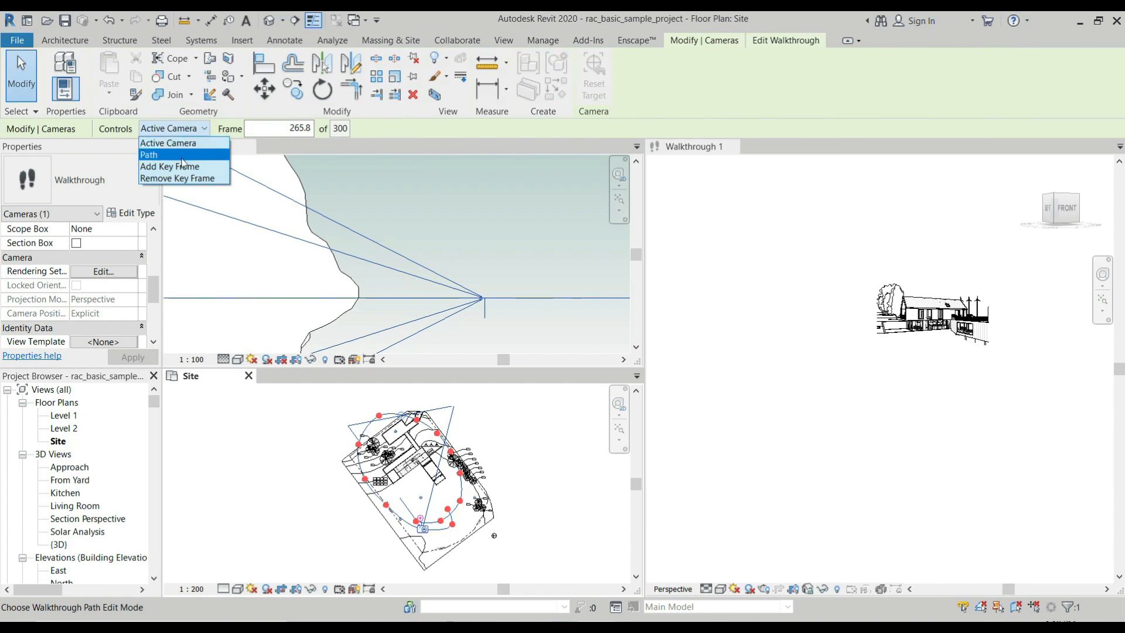
left_click(184, 154)
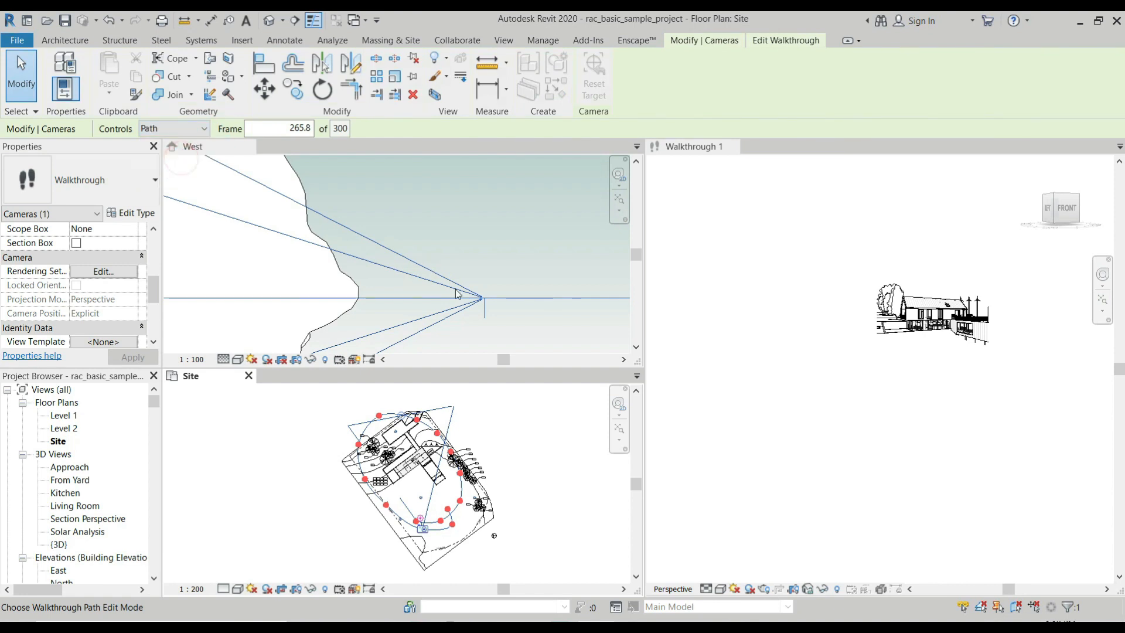
left_click(484, 299)
left_click_drag(485, 298, 478, 180)
scroll(484, 341, "down", 2)
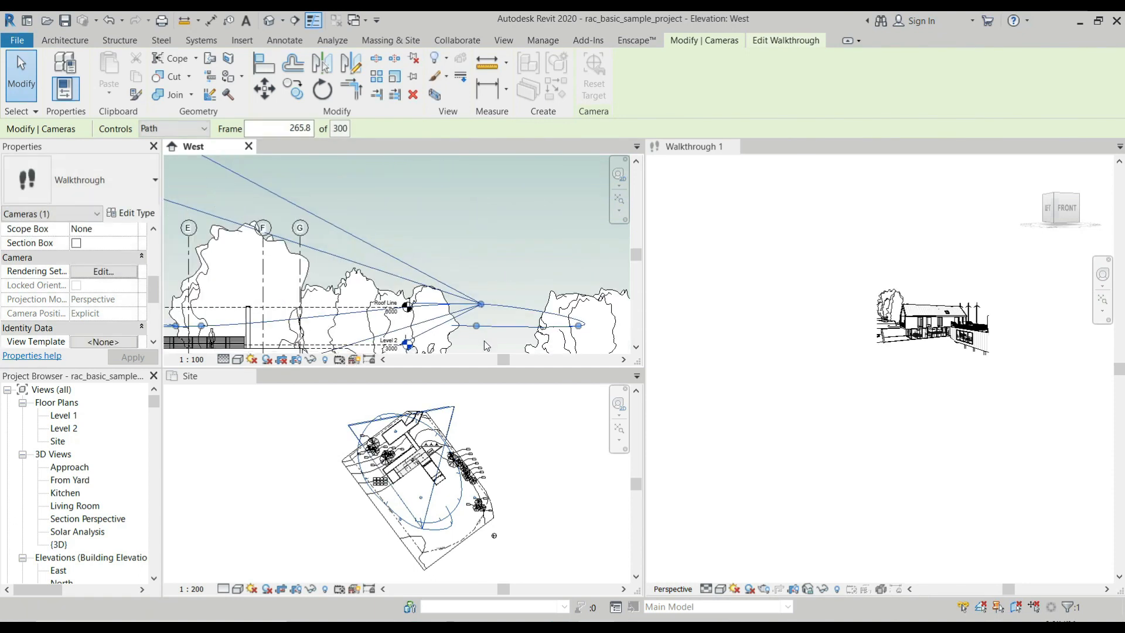
scroll(495, 291, "up", 2)
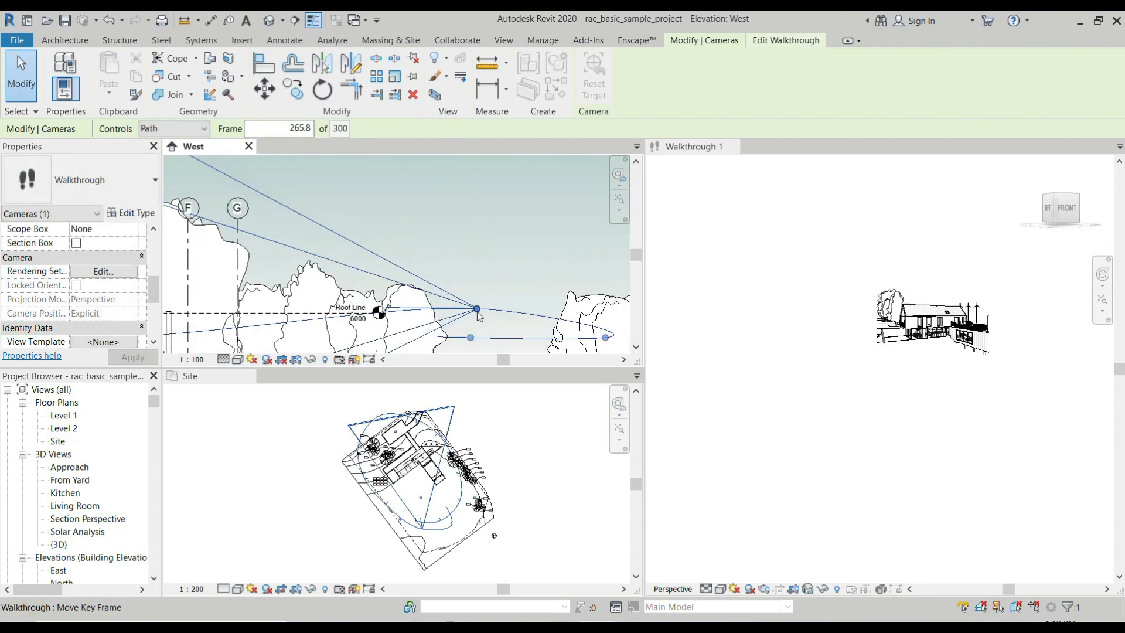
scroll(479, 317, "down", 2)
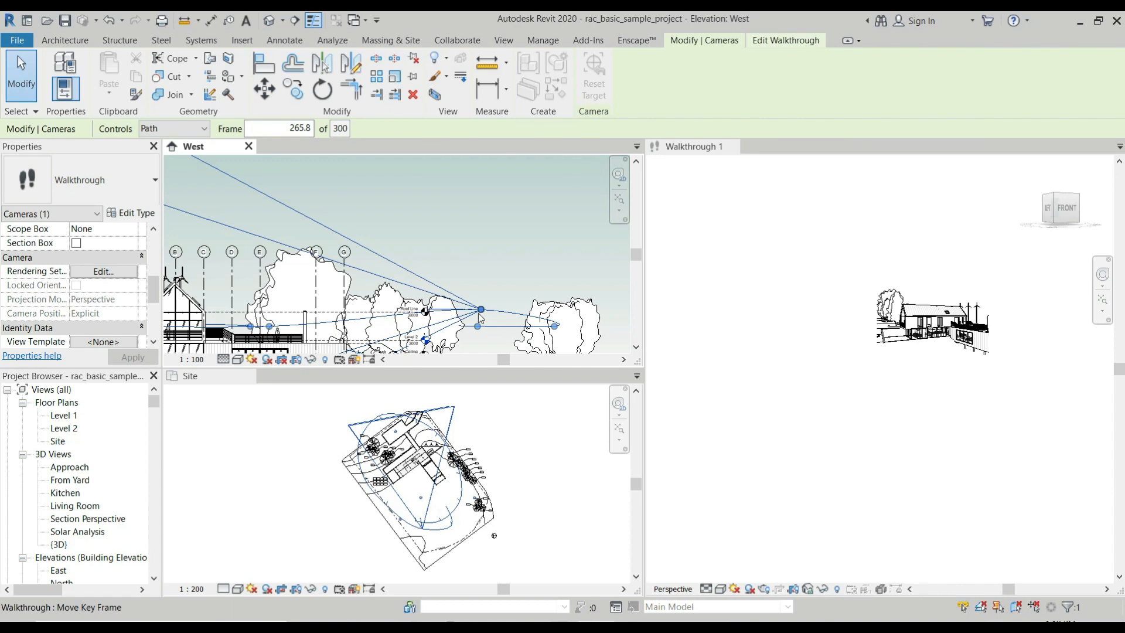
left_click_drag(480, 312, 478, 264)
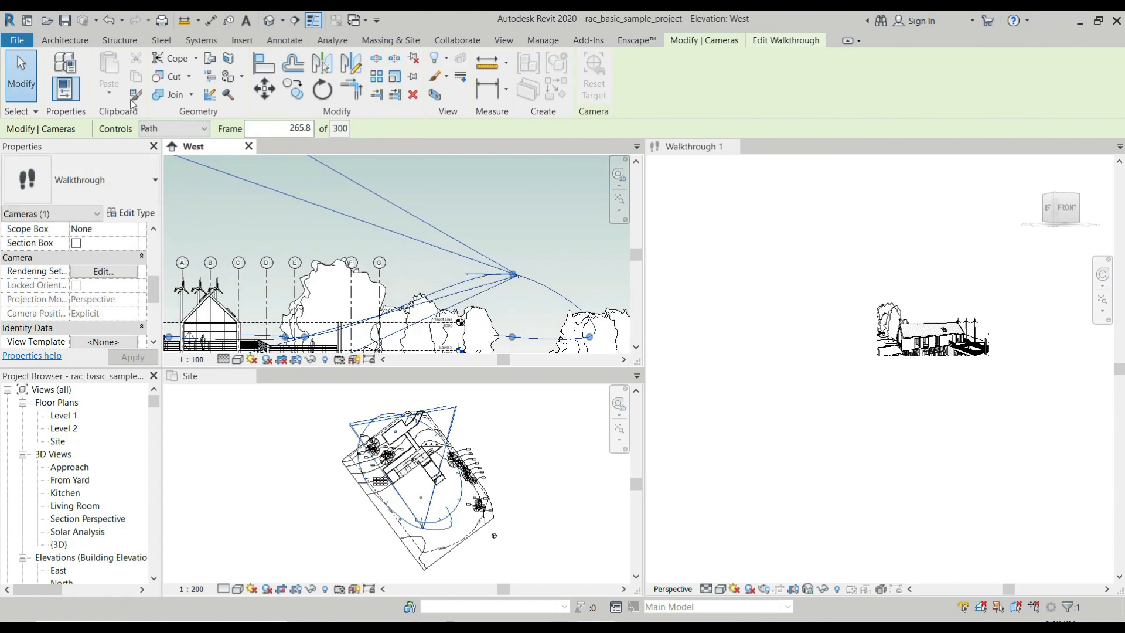
Step: Switch the controls to Active Camera and try to adjust the raised camera's target in the West elevation without quitting the walkthrough edit
left_click(174, 128)
left_click(168, 144)
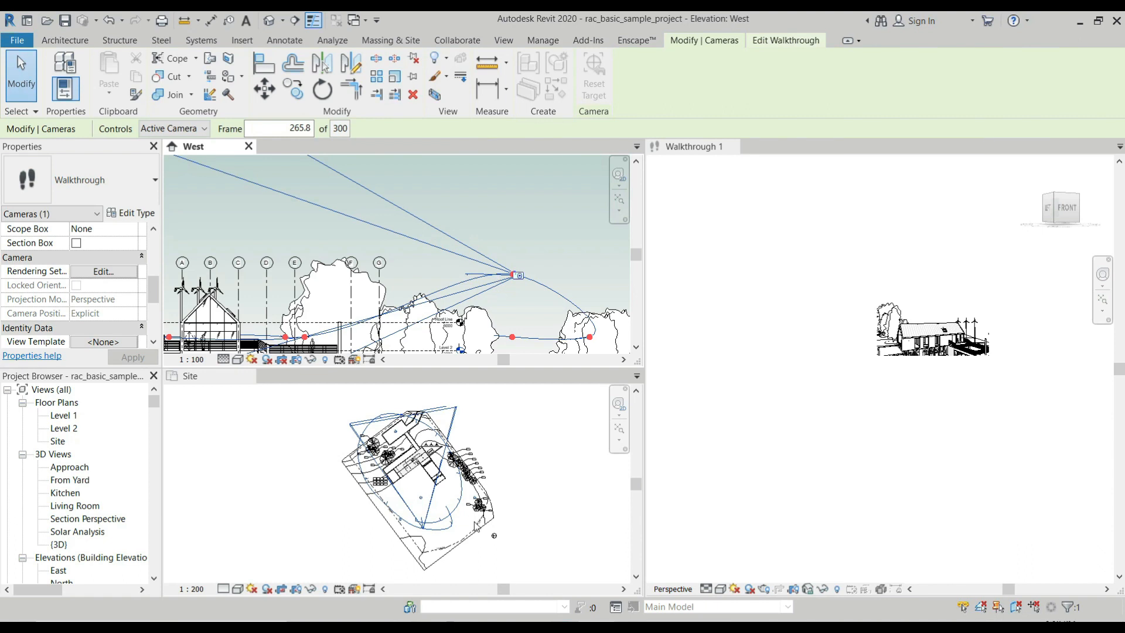
scroll(511, 277, "up", 3)
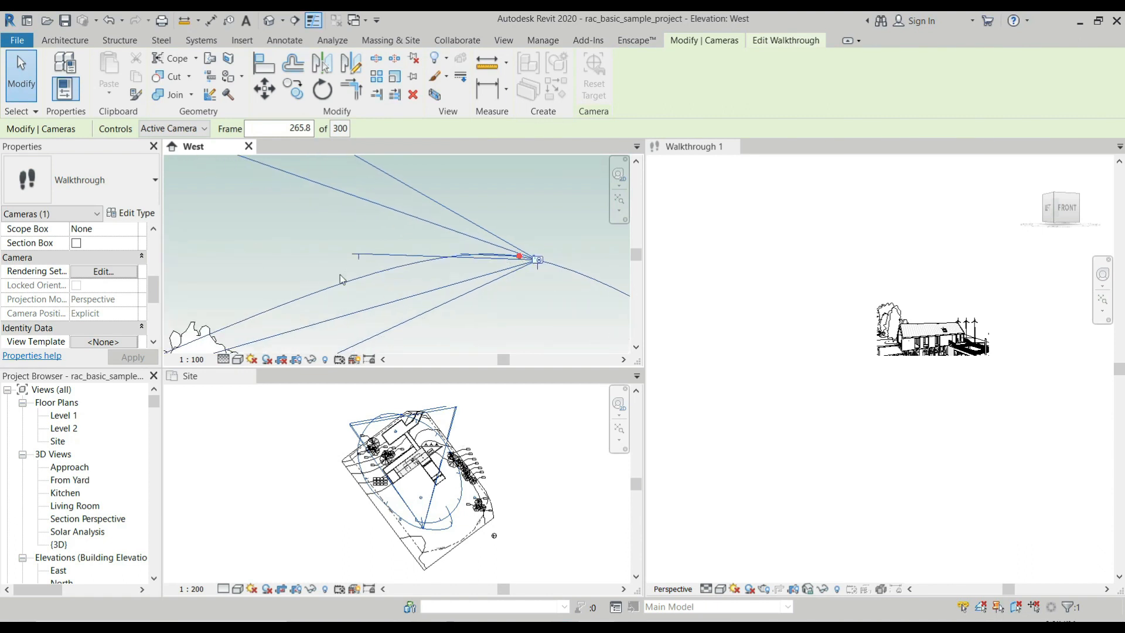
left_click(361, 257)
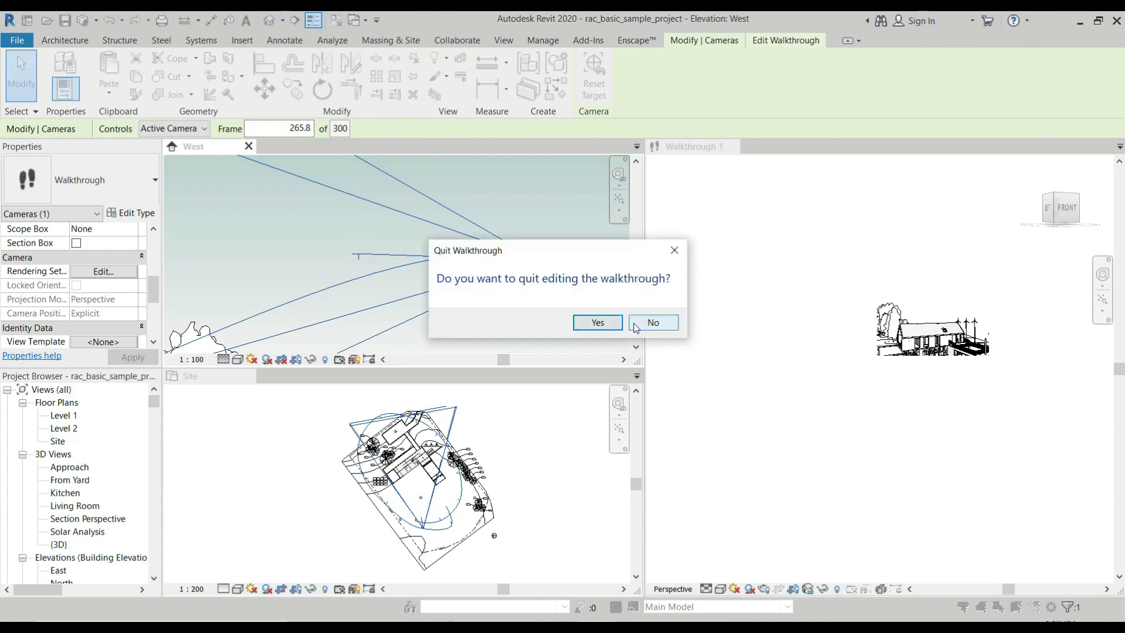
left_click(636, 325)
left_click(519, 259)
left_click(649, 322)
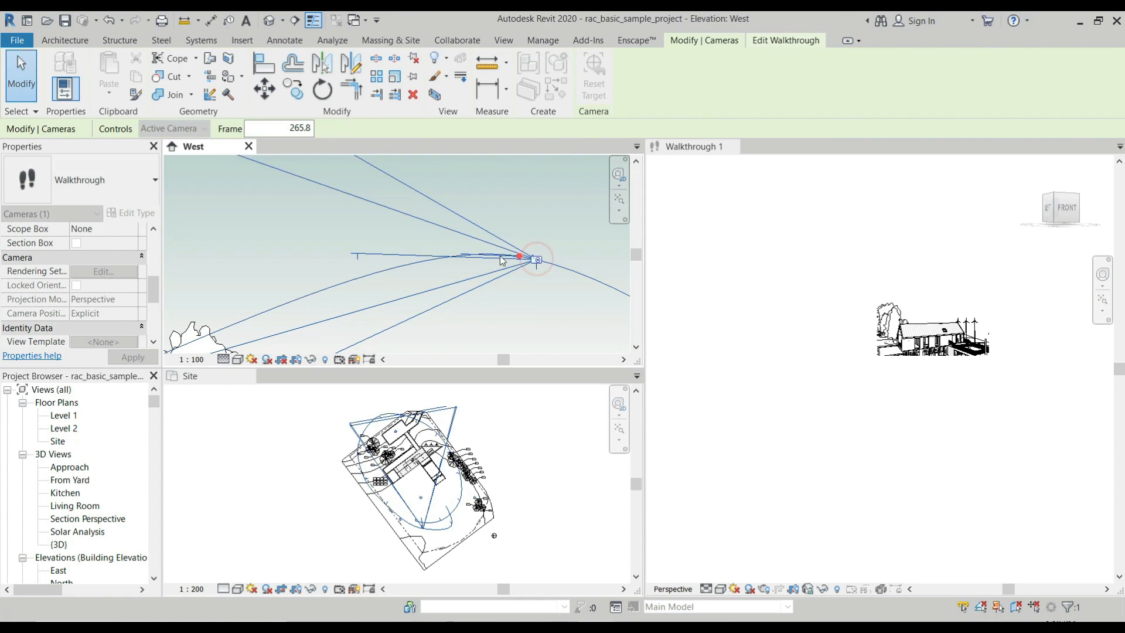
Step: Try to adjust the active camera's target in the Site plan, declining to quit the walkthrough edit
left_click(490, 446)
scroll(431, 519, "up", 5)
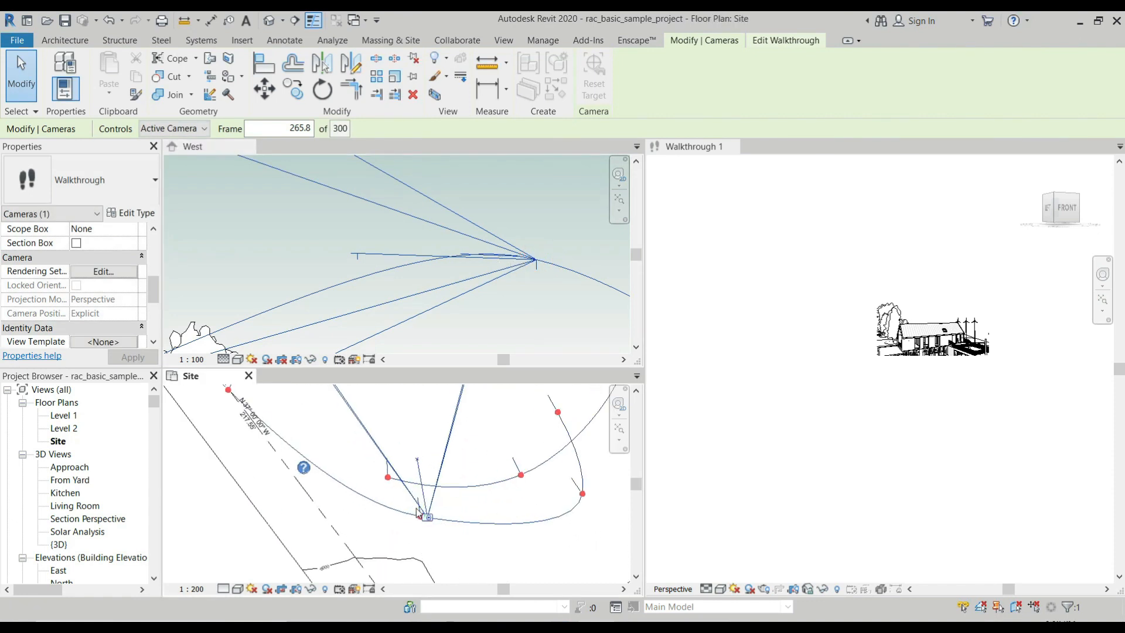
scroll(422, 495, "down", 2)
left_click(417, 469)
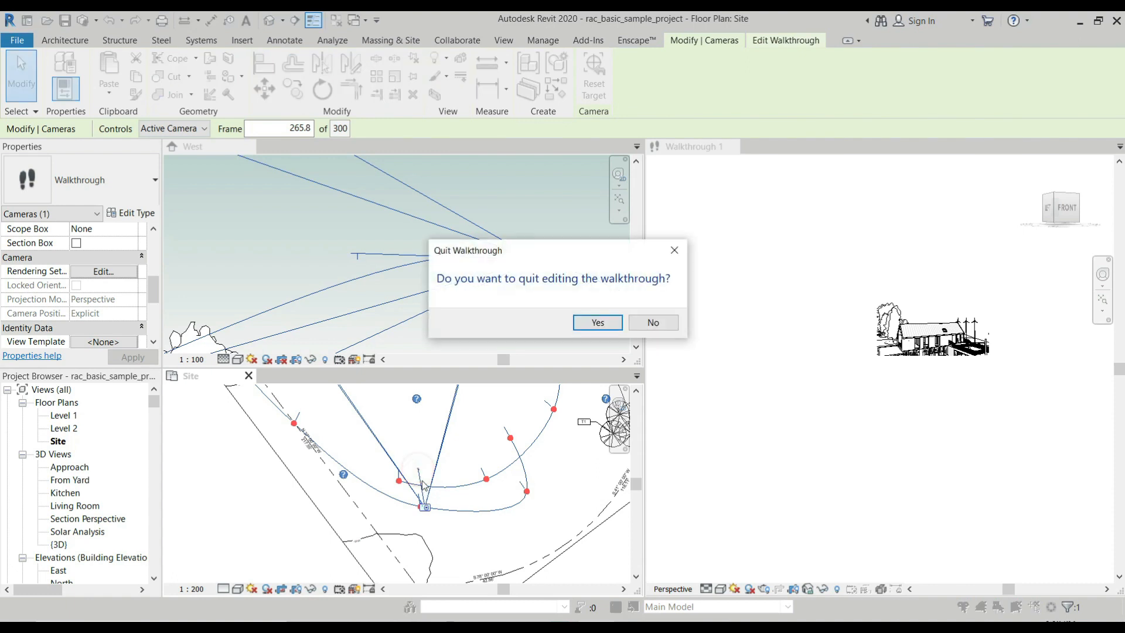
left_click(657, 323)
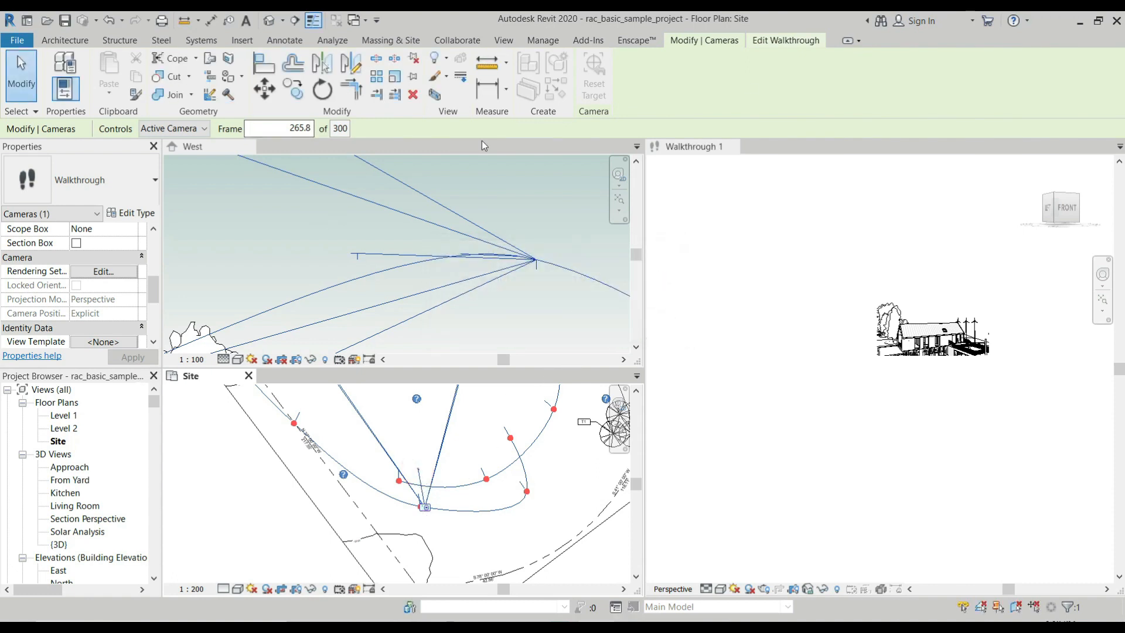
Step: Advance the walkthrough to the following key frame at frame 286.2 and locate its camera in the West elevation
left_click(781, 42)
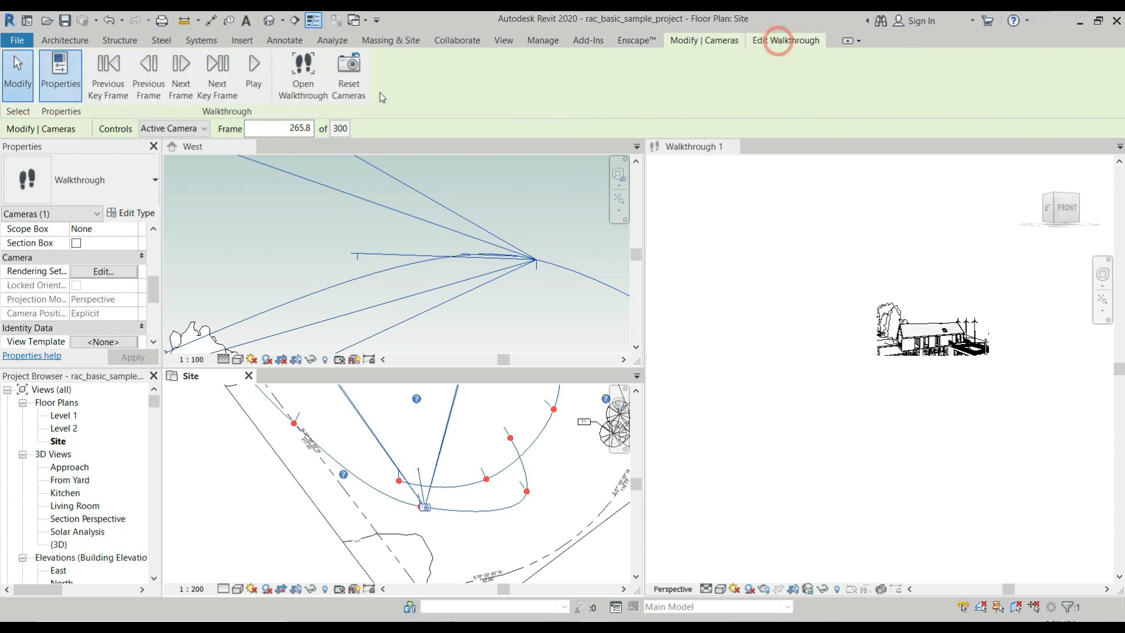
left_click(214, 93)
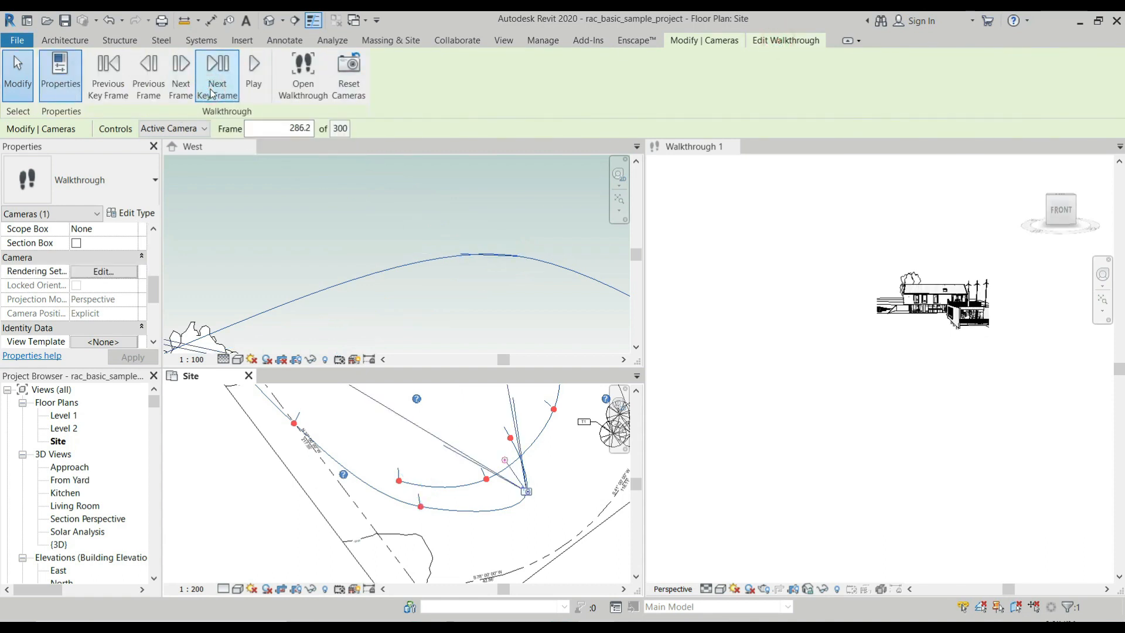
scroll(382, 277, "up", 4)
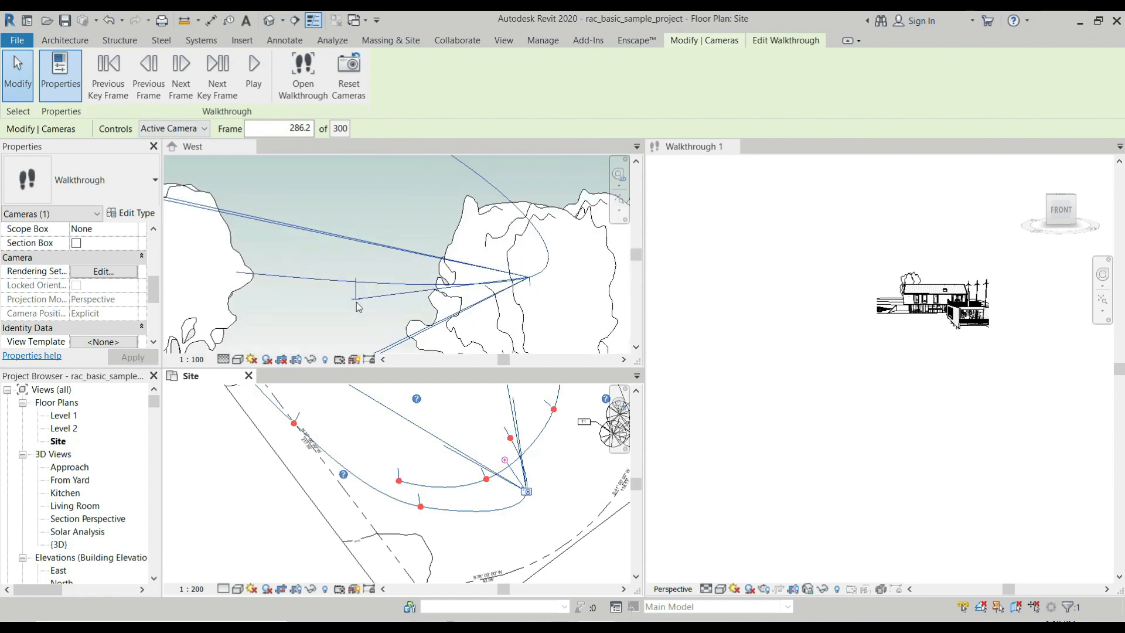
Step: Set the controls to Path and raise the key frame at frame 286.2 above the trees in the West elevation
left_click(176, 128)
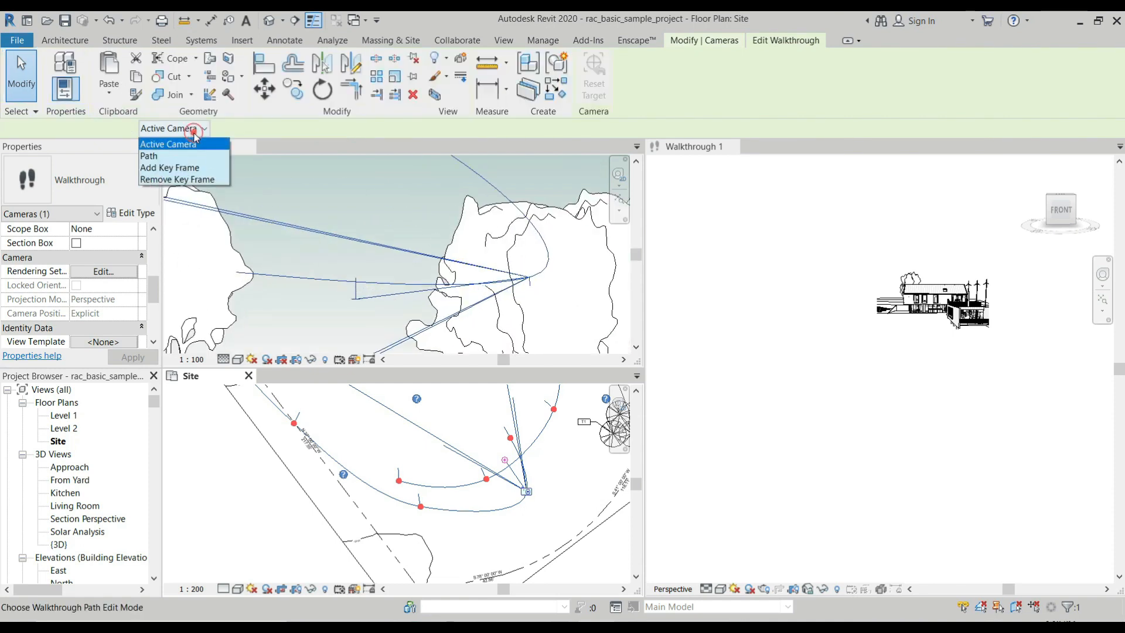
left_click(184, 155)
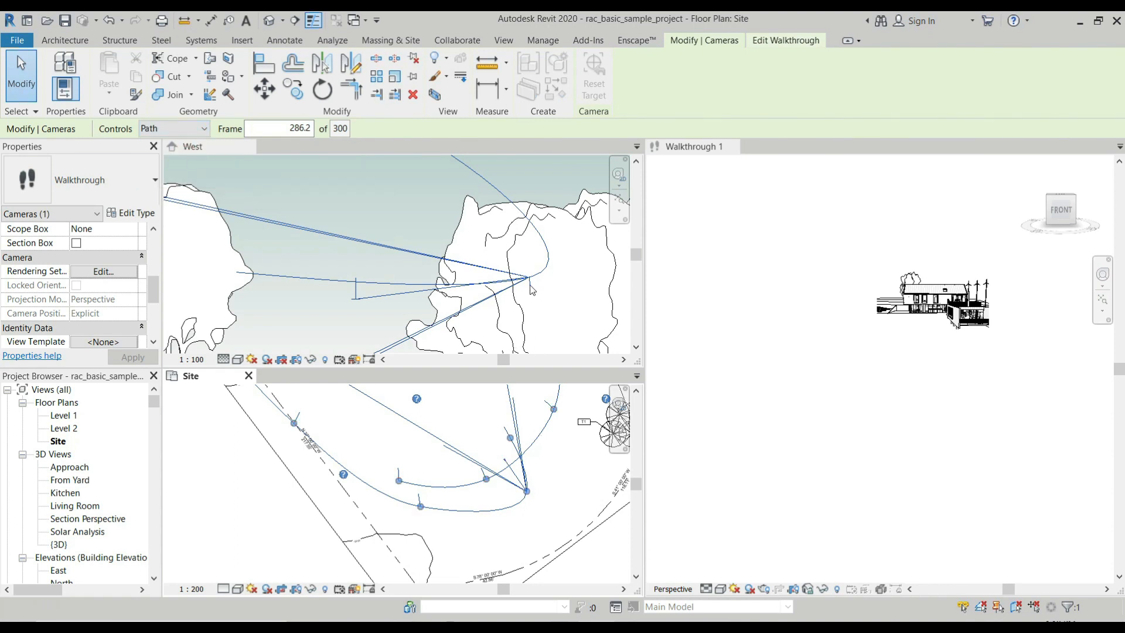
scroll(531, 287, "down", 2)
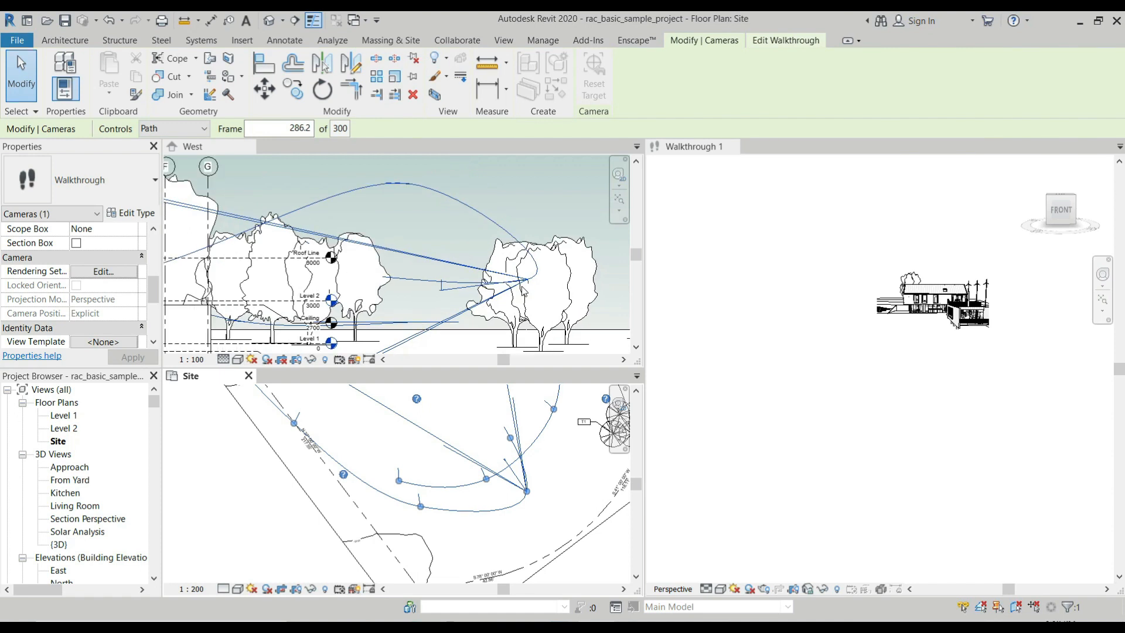
left_click(527, 492)
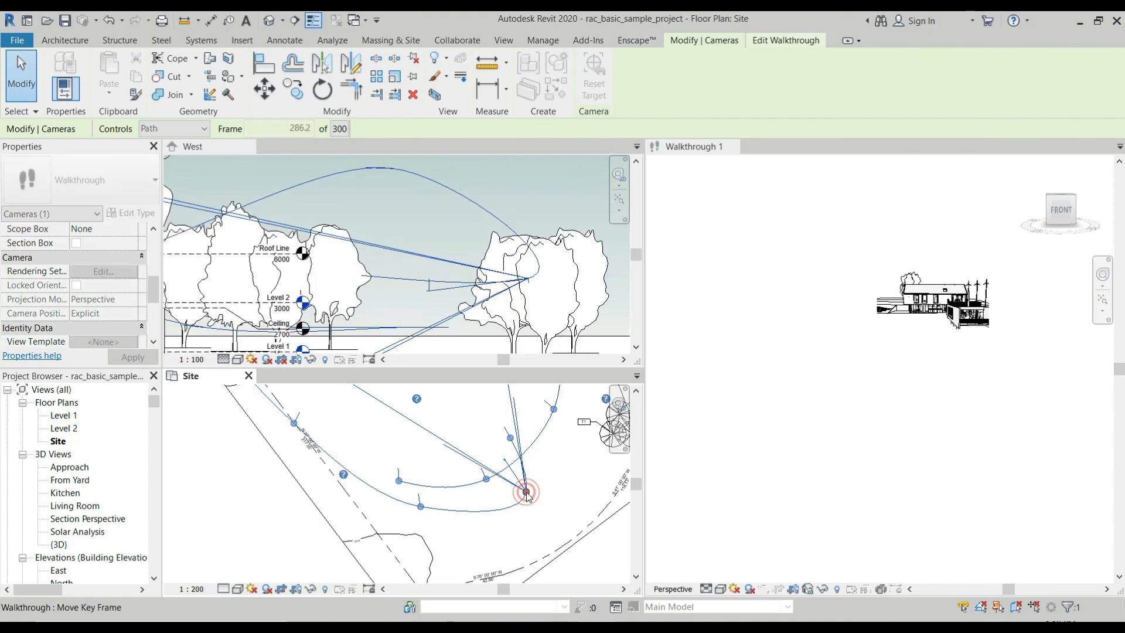
left_click(526, 280)
left_click_drag(528, 278, 519, 164)
scroll(519, 329, "down", 2)
scroll(529, 389, "down", 1)
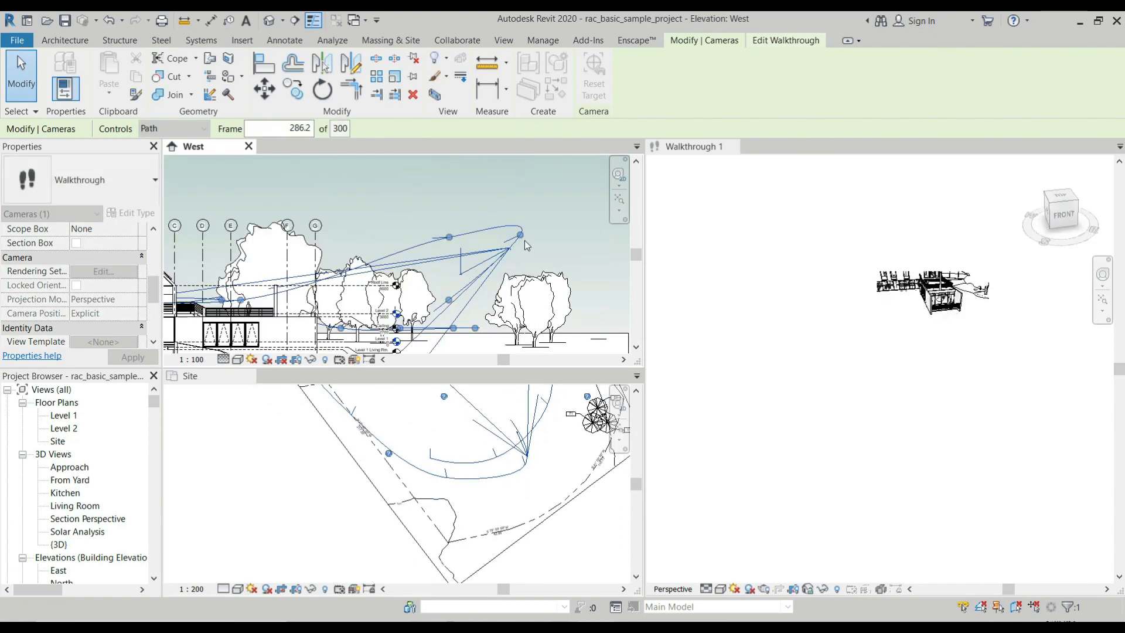
Step: Nudge the key frame at frame 286.2 slightly higher in the West elevation and bring its camera target into close view
scroll(526, 241, "up", 1)
scroll(553, 287, "down", 2)
scroll(529, 261, "up", 1)
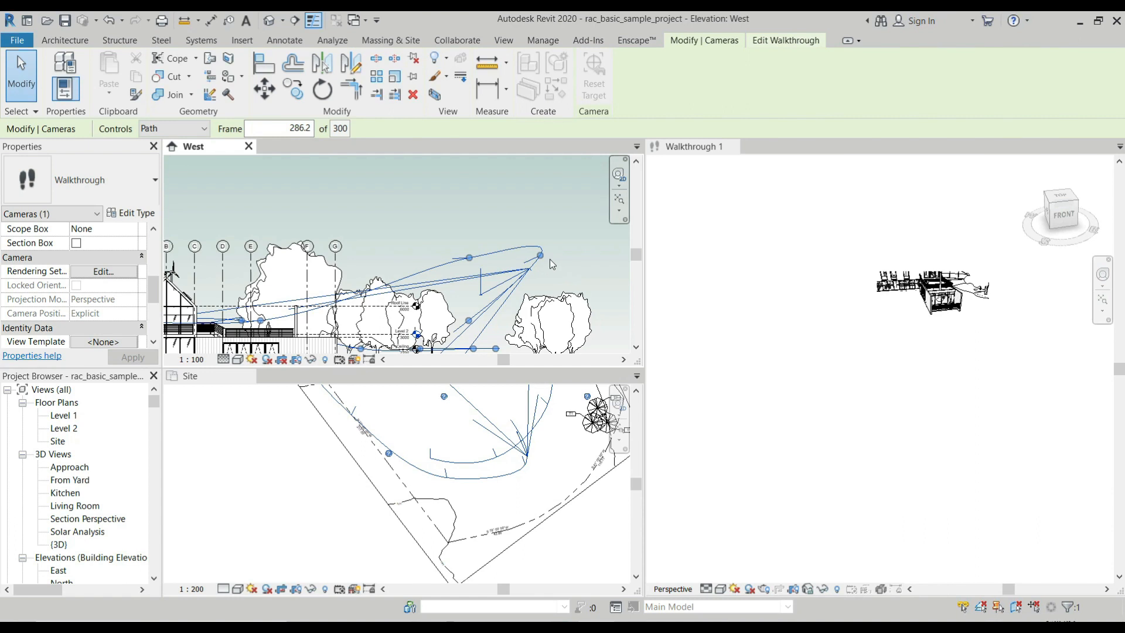
left_click_drag(540, 256, 540, 247)
scroll(469, 287, "up", 5)
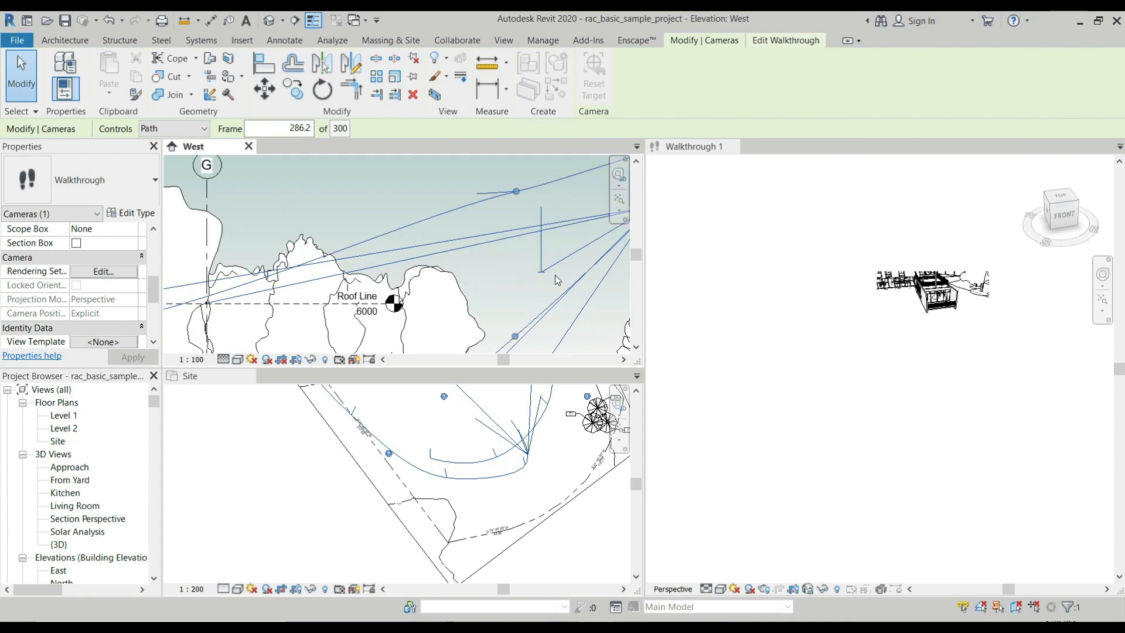
scroll(556, 276, "up", 3)
left_click(499, 267)
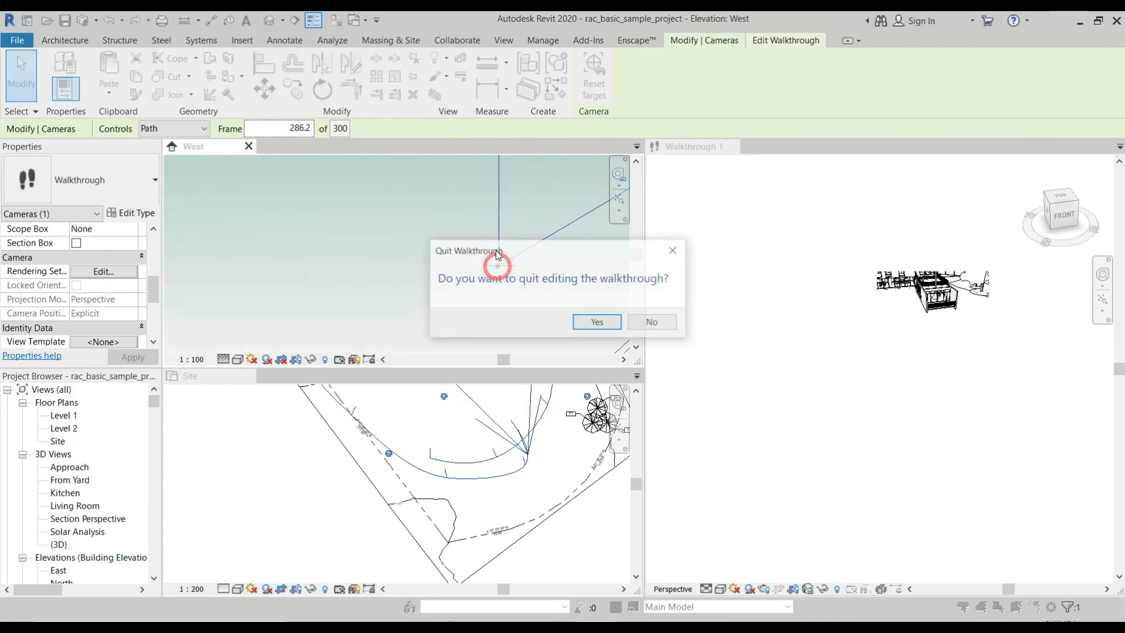
left_click(636, 320)
Step: Advance the walkthrough to its last key frame at frame 300 and raise that key frame above the trees in the West elevation
scroll(418, 331, "down", 6)
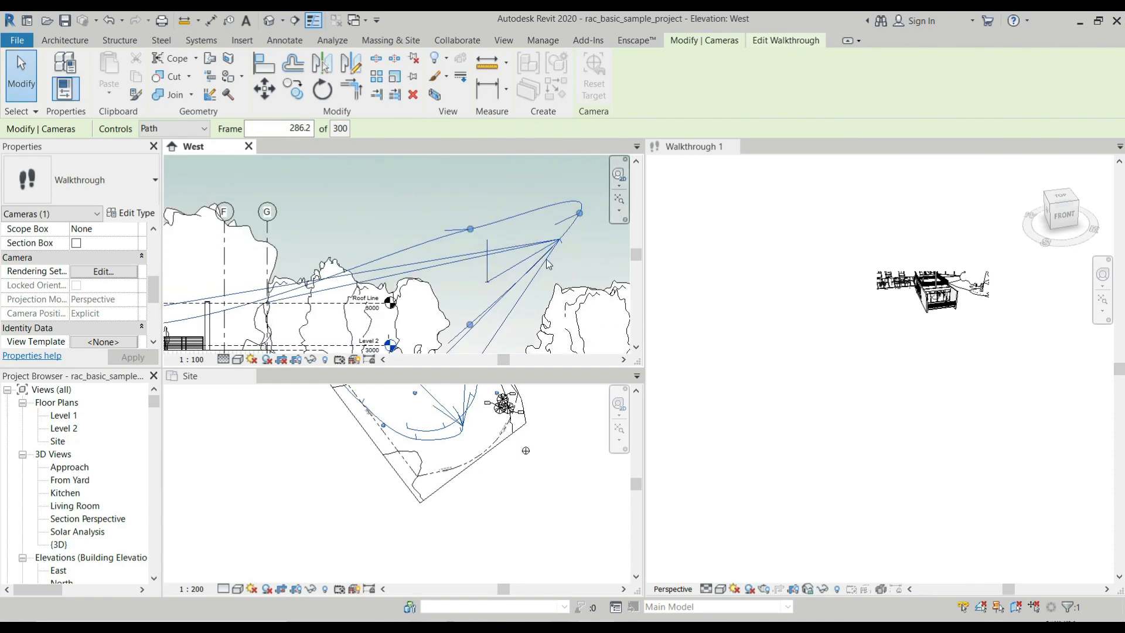
scroll(464, 442, "up", 5)
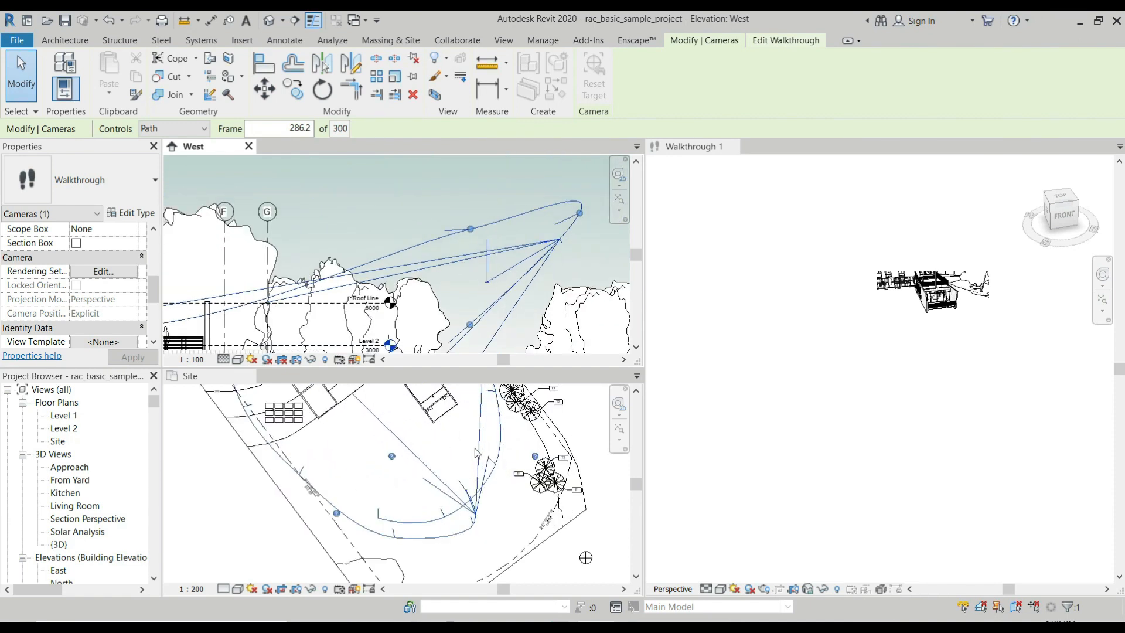
scroll(490, 479, "down", 1)
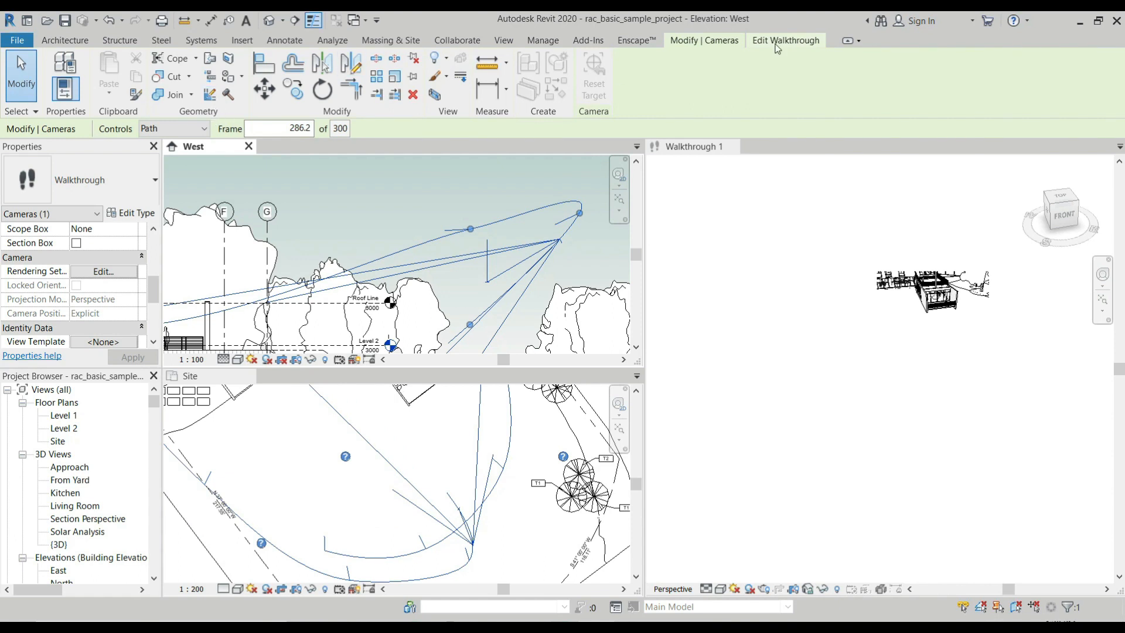
left_click(794, 43)
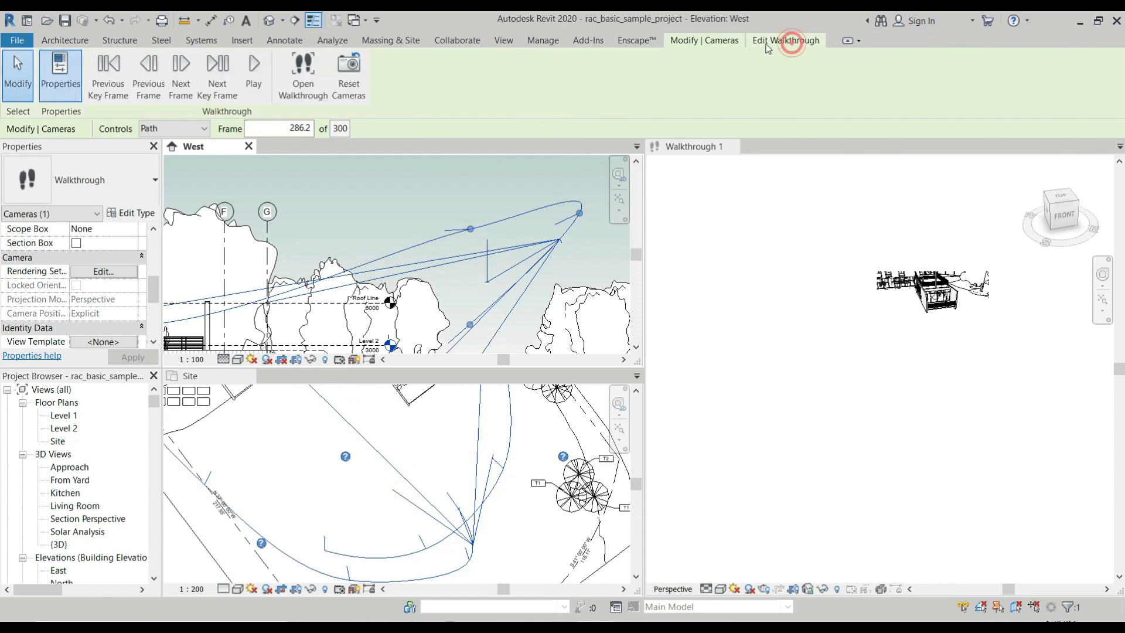
left_click(218, 87)
left_click_drag(469, 325, 454, 273)
left_click_drag(454, 260, 455, 250)
scroll(482, 269, "down", 3)
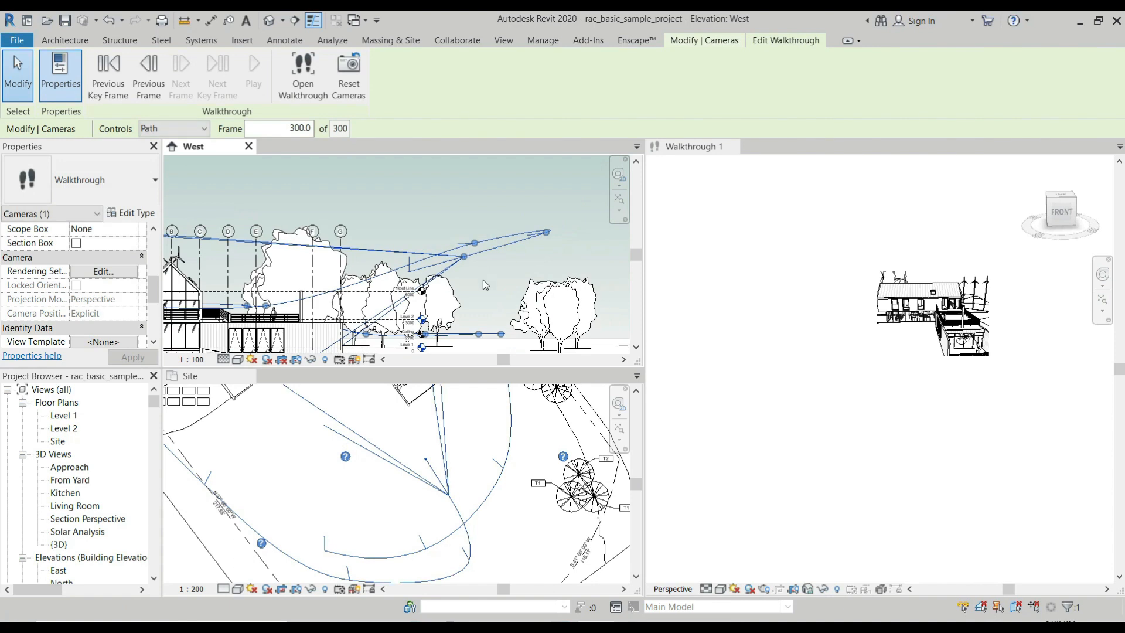
Step: Set the controls to Active Camera and raise the camera target slightly at frame 300 in the West elevation
left_click(193, 129)
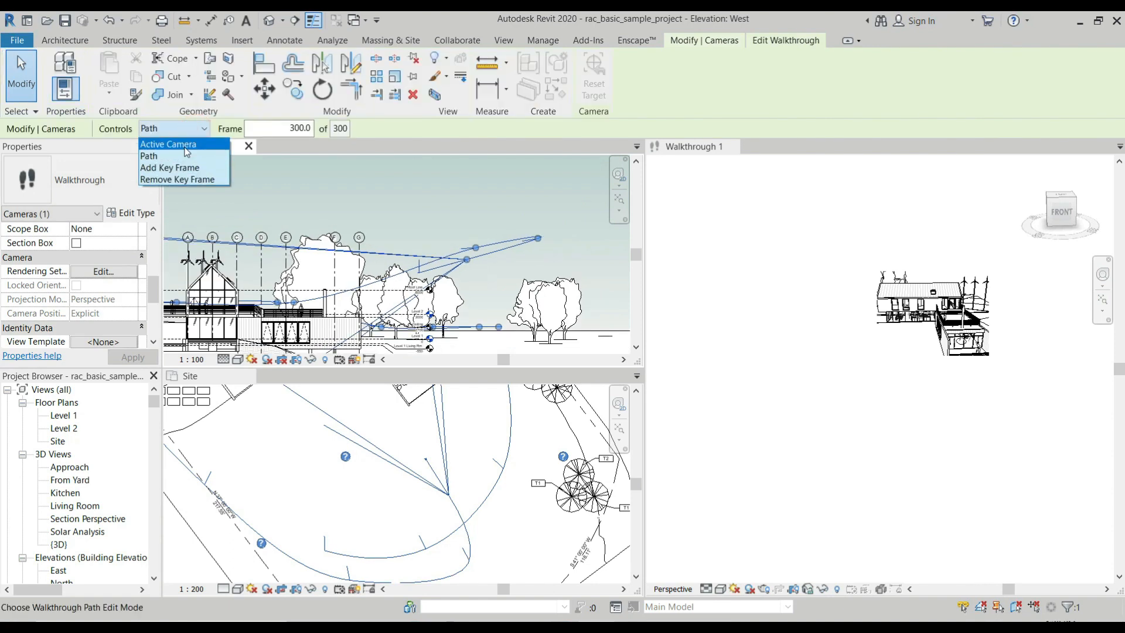
left_click(185, 147)
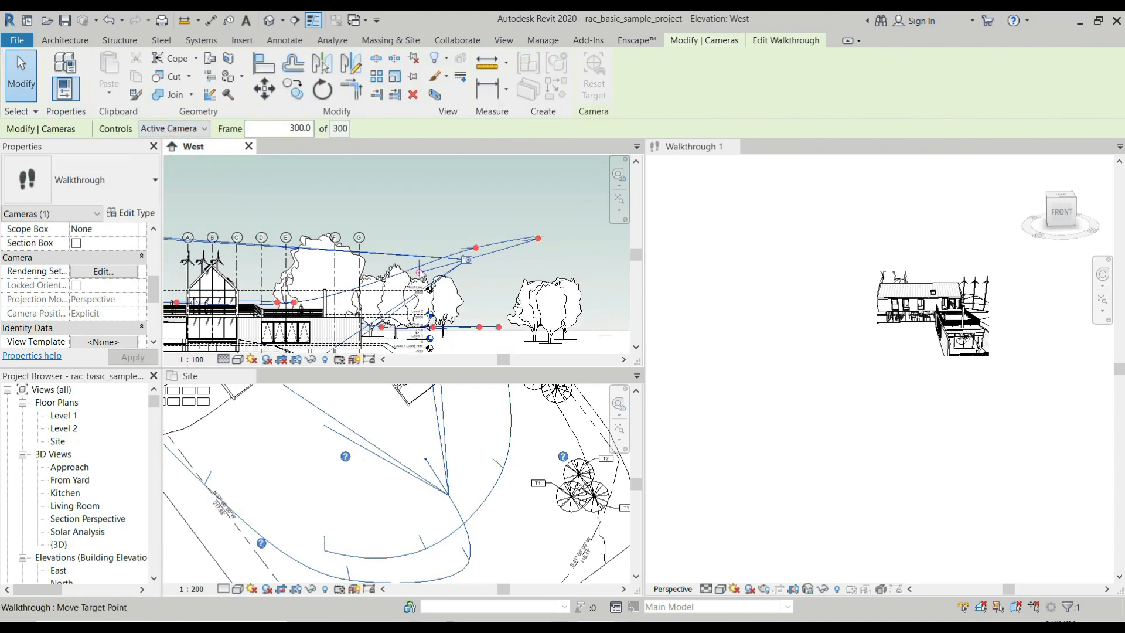
left_click_drag(419, 272, 418, 267)
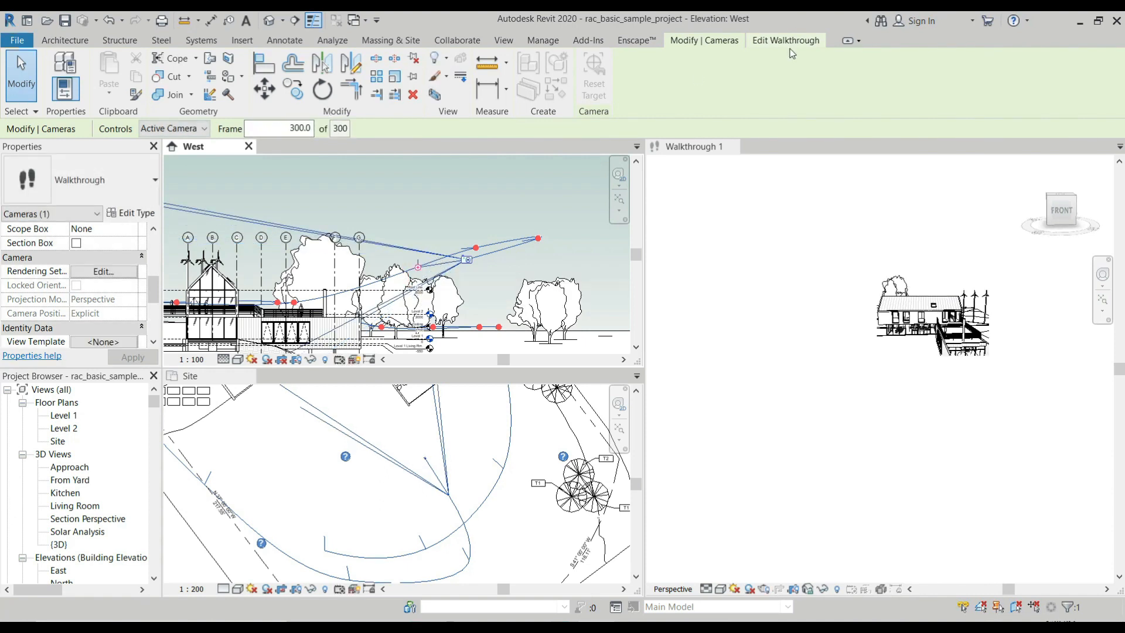
Step: Step back to the key frames at 284.6 and 264.8 and lower each camera's target in the West elevation
left_click(786, 40)
left_click(112, 81)
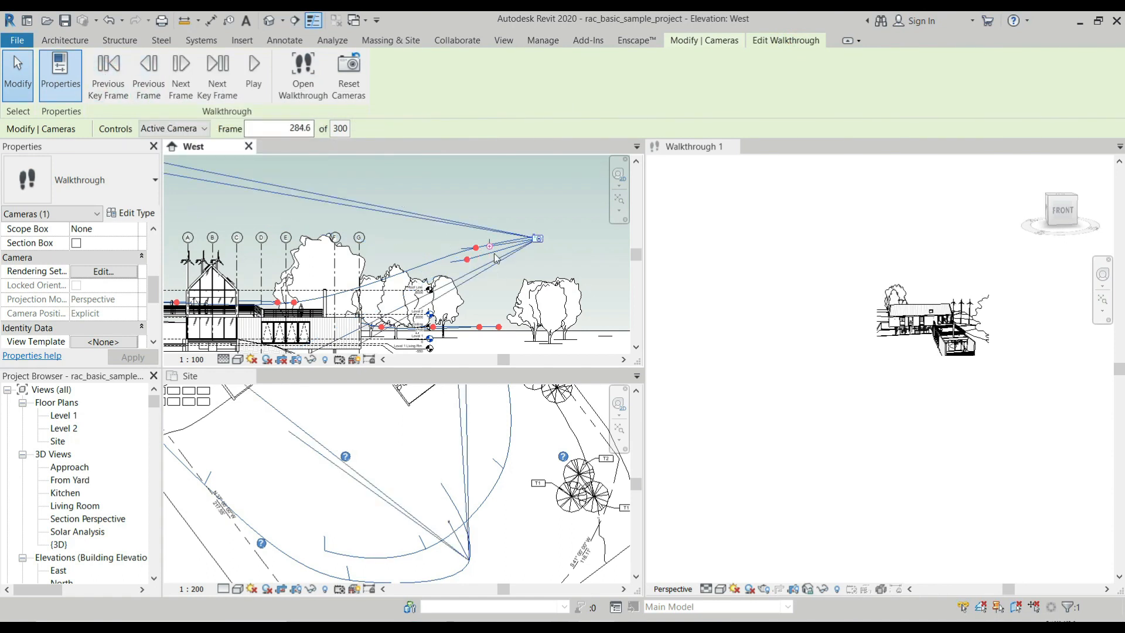
left_click_drag(491, 251, 490, 253)
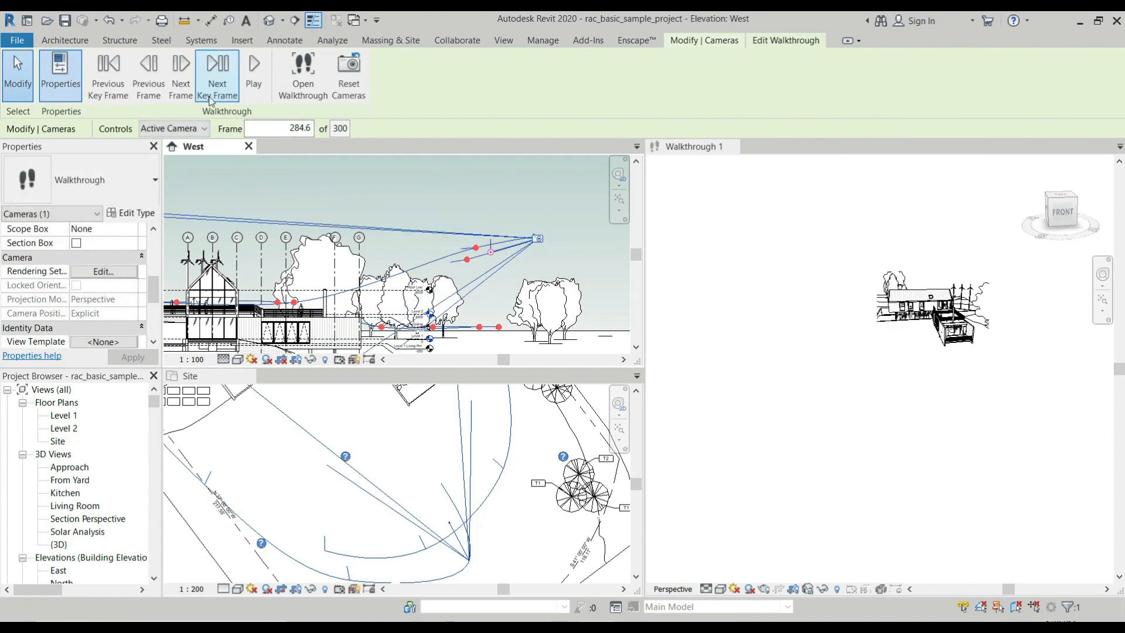
left_click(112, 82)
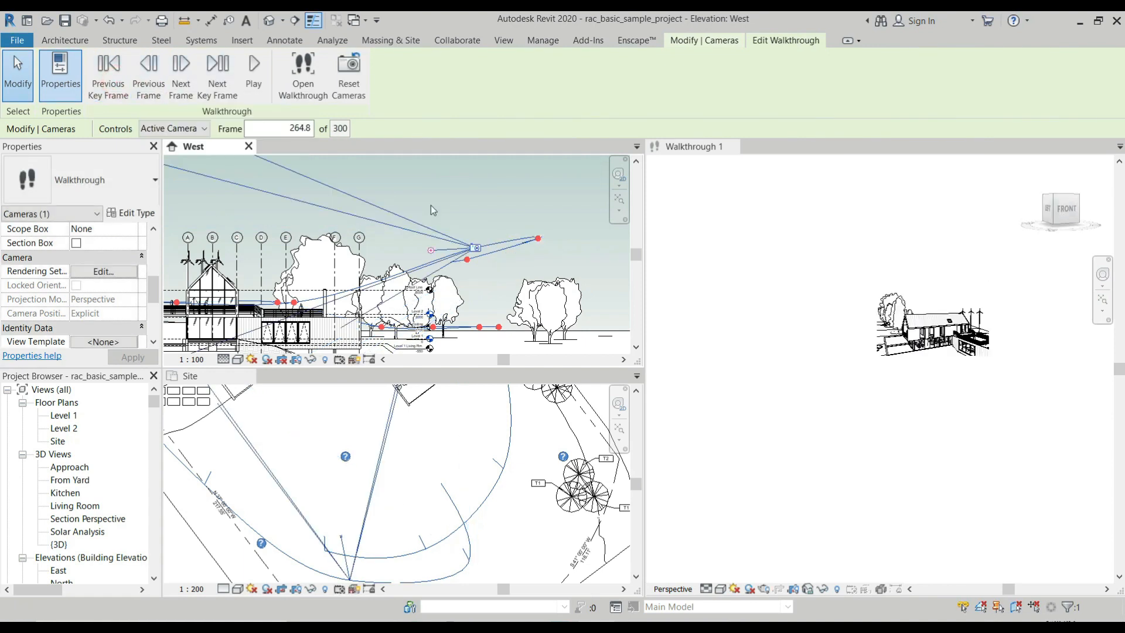
left_click_drag(431, 252, 442, 267)
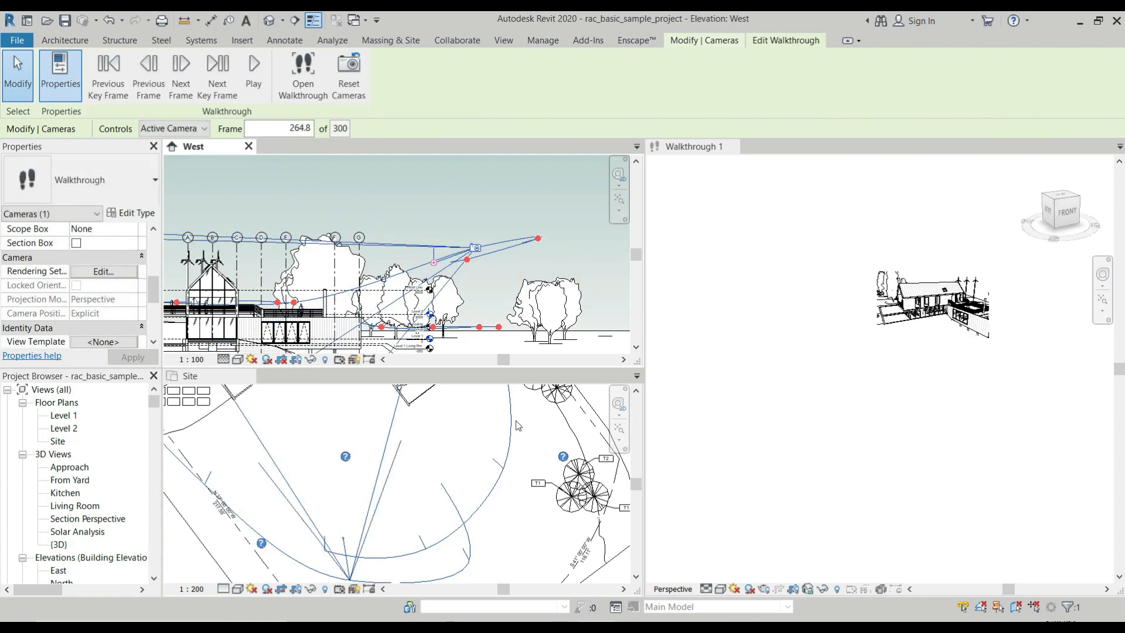
scroll(540, 431, "down", 8)
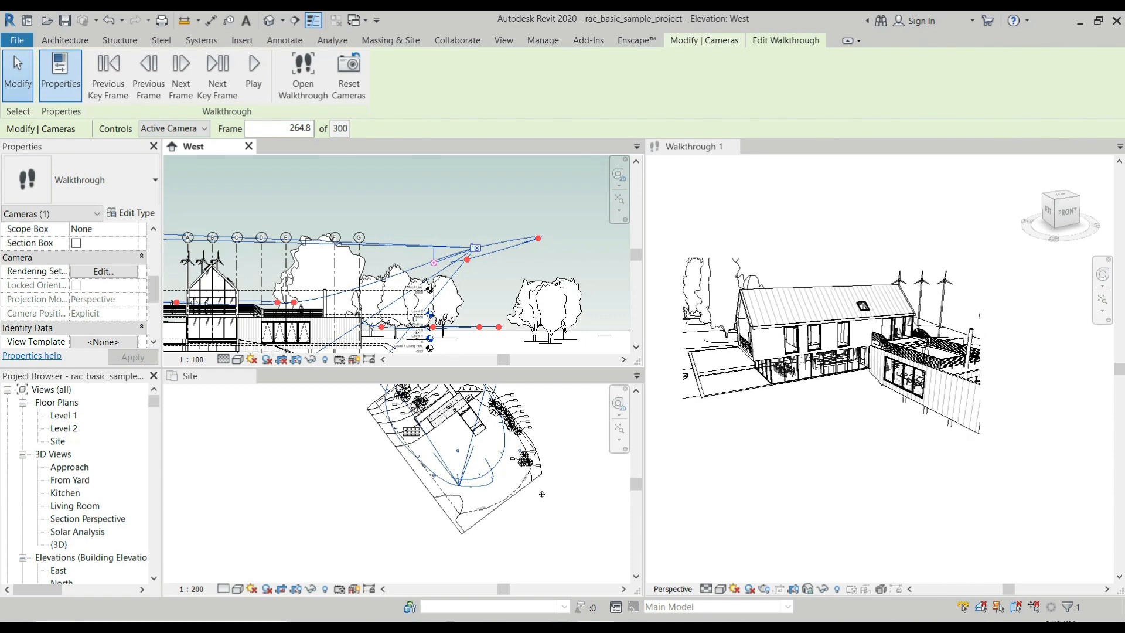
scroll(901, 332, "down", 3)
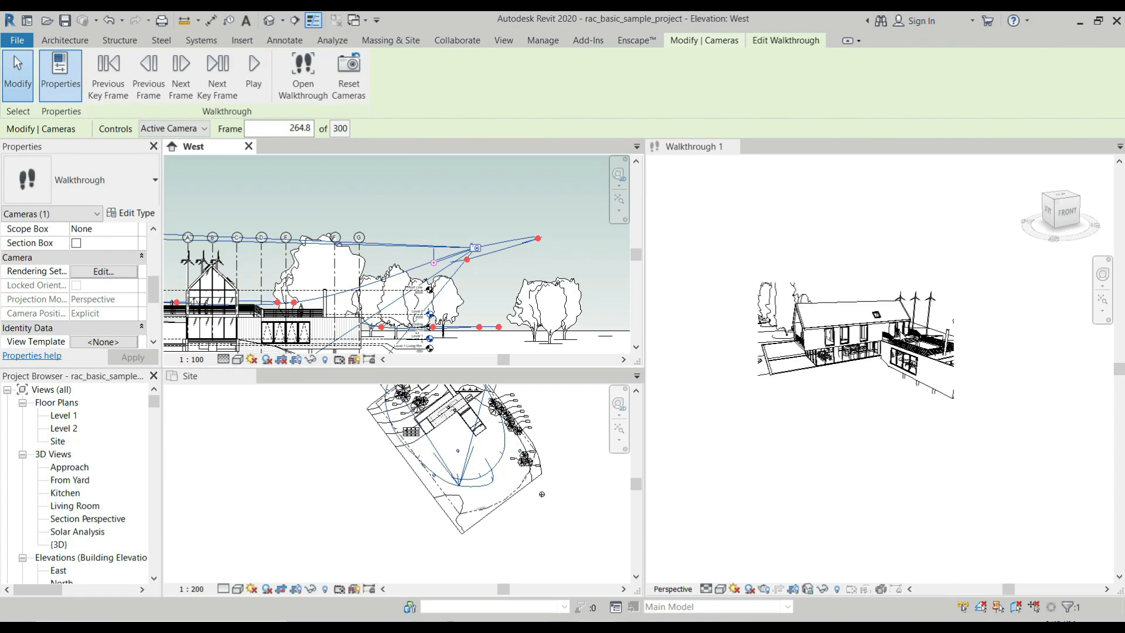
scroll(475, 472, "down", 5)
scroll(491, 450, "up", 4)
scroll(489, 425, "up", 5)
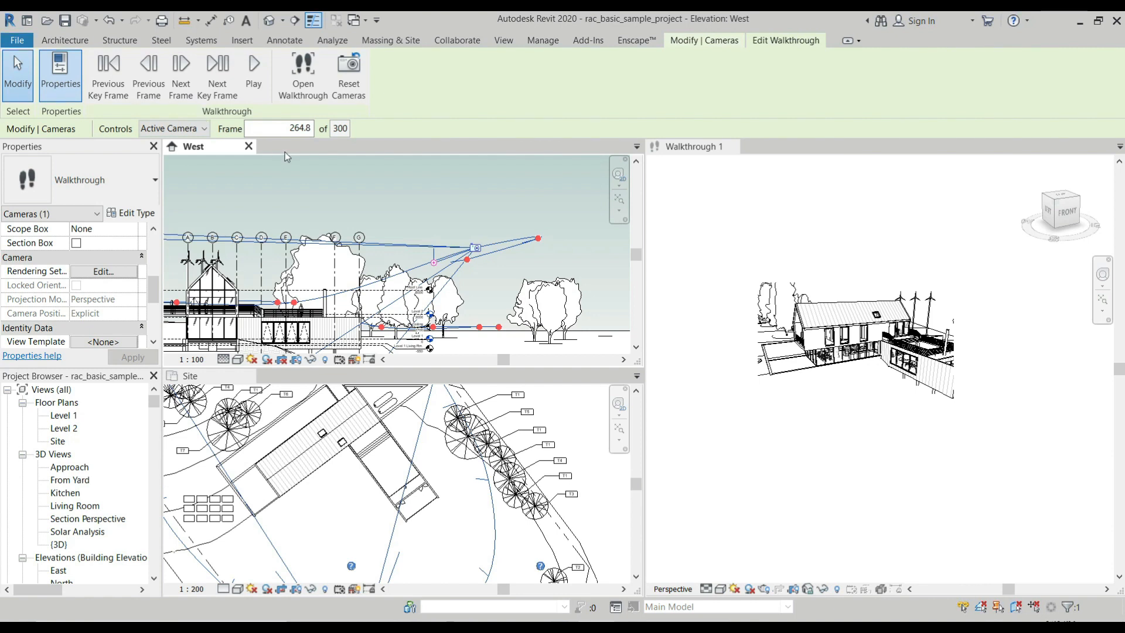
scroll(447, 450, "down", 5)
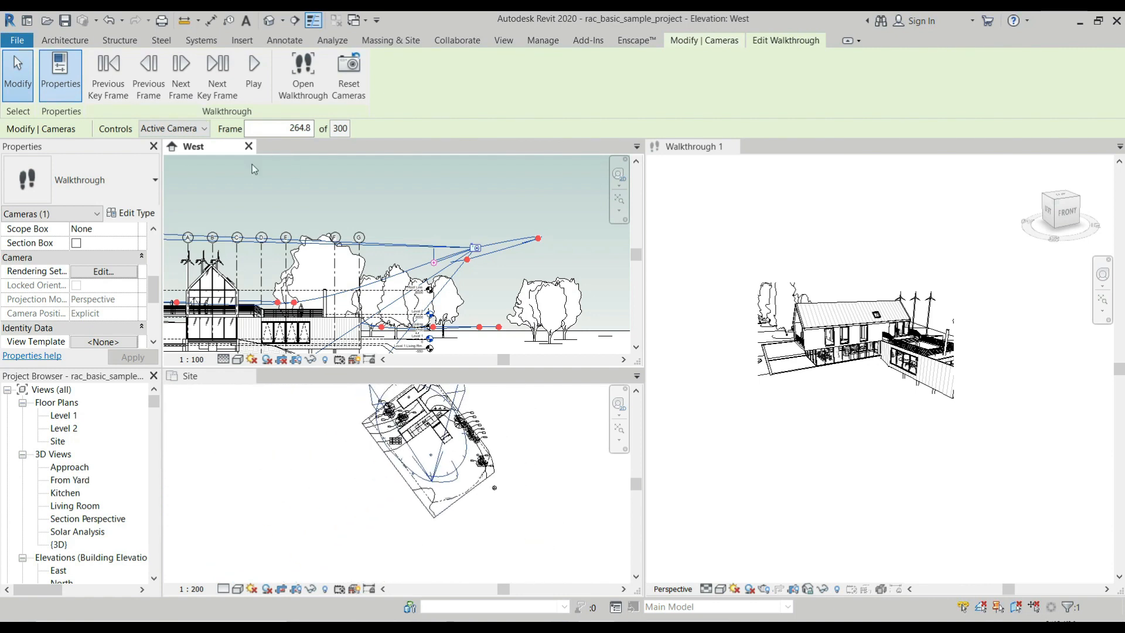
Step: Step back through the previous key frames to frame 176.2 and locate its camera in the West elevation
left_click(204, 129)
left_click(200, 141)
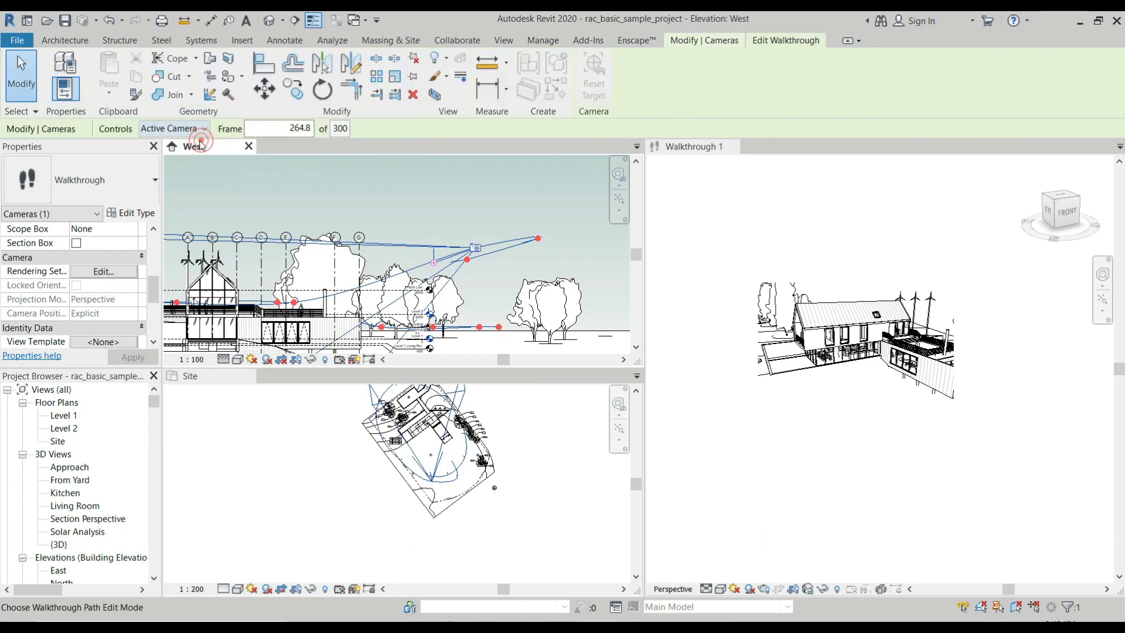
left_click(763, 42)
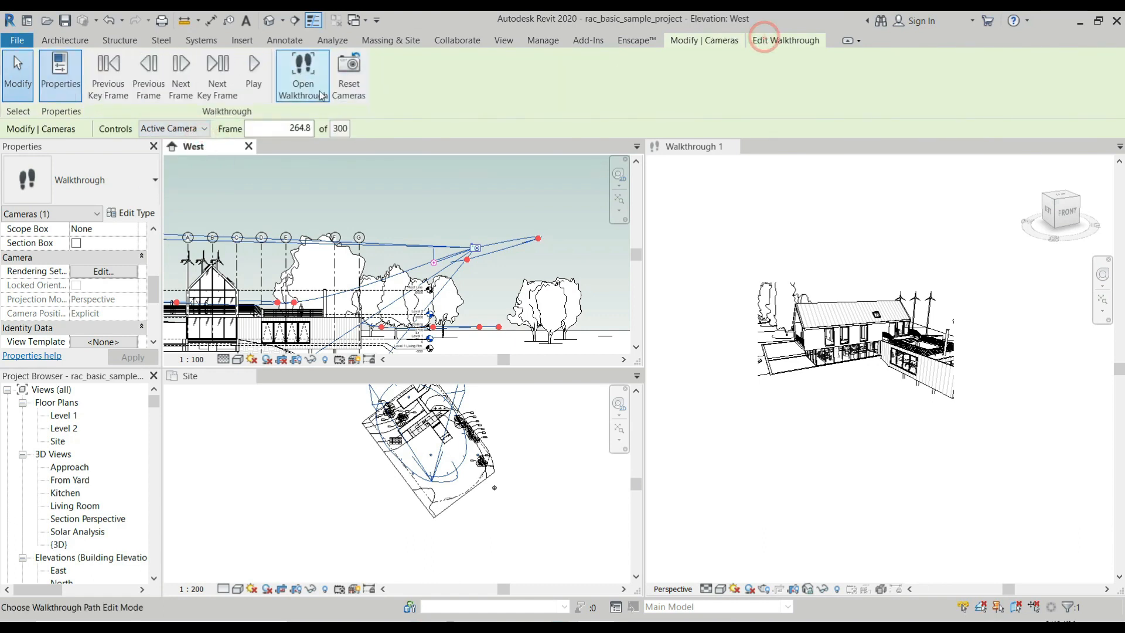
left_click(117, 88)
left_click(119, 88)
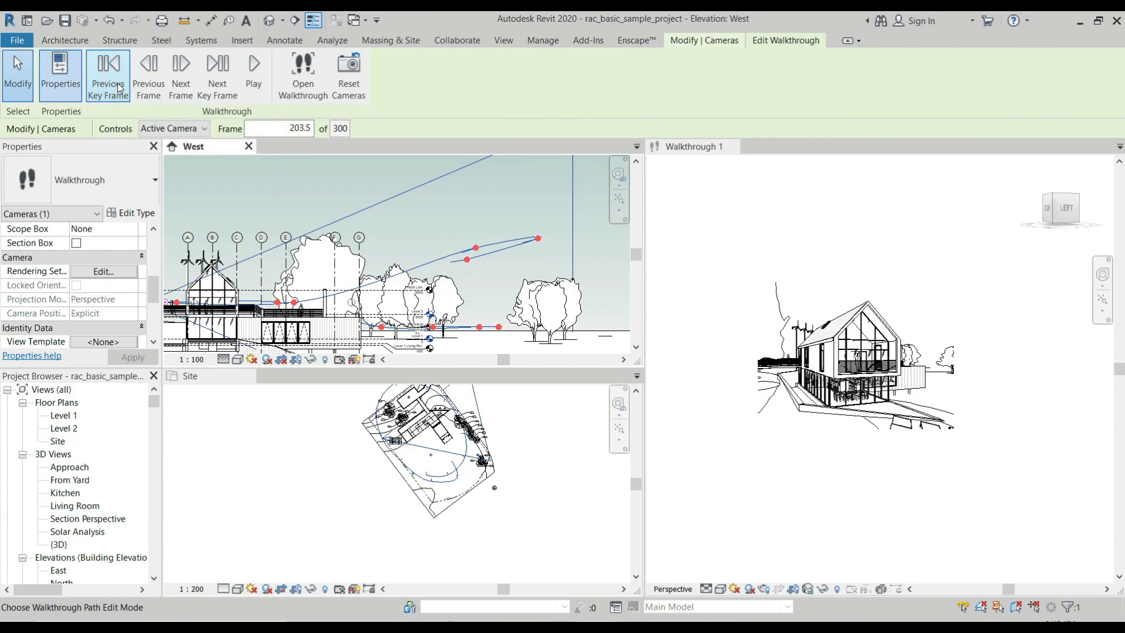
left_click(119, 88)
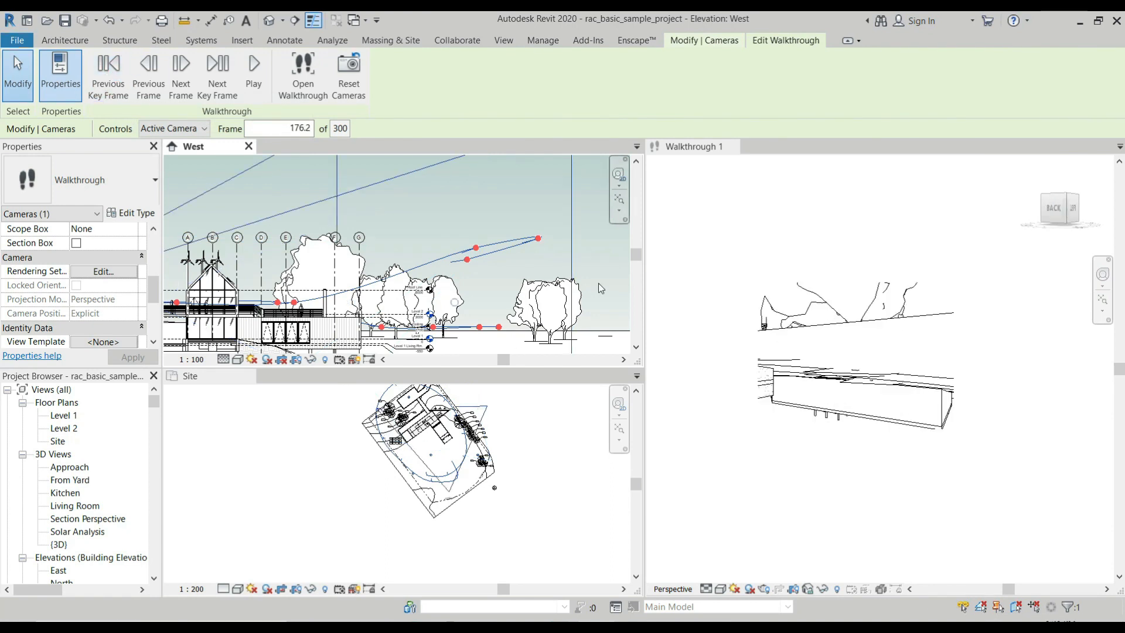
scroll(542, 263, "down", 3)
scroll(269, 286, "up", 5)
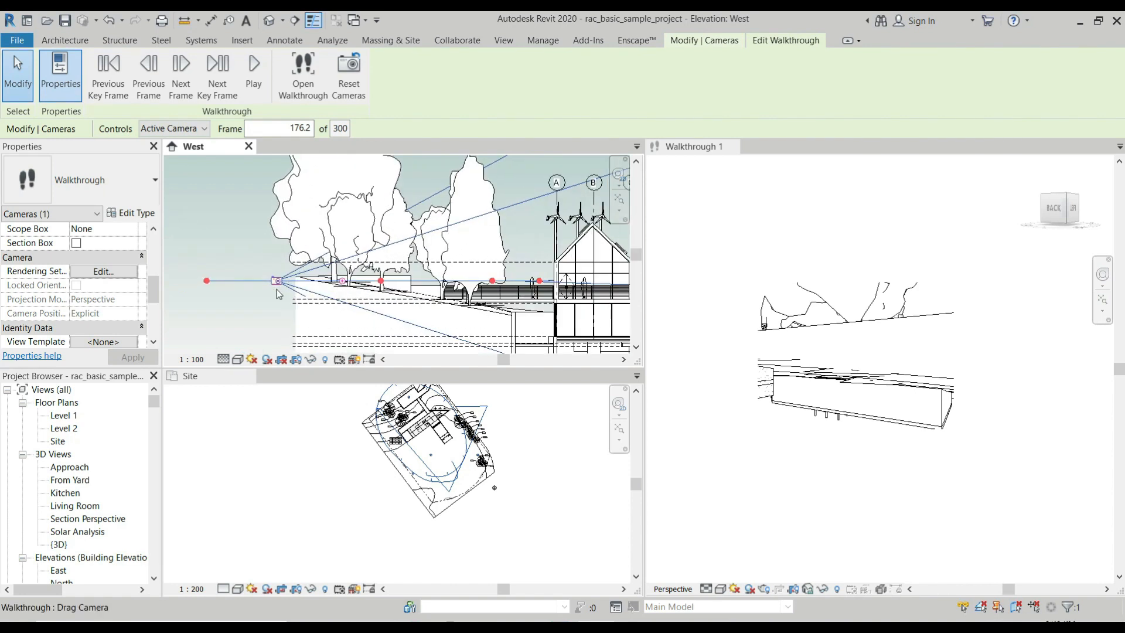
Step: Set the controls to Path and move the key frame at frame 176.2 upward and outward, clear of the trees in the West elevation
left_click(183, 128)
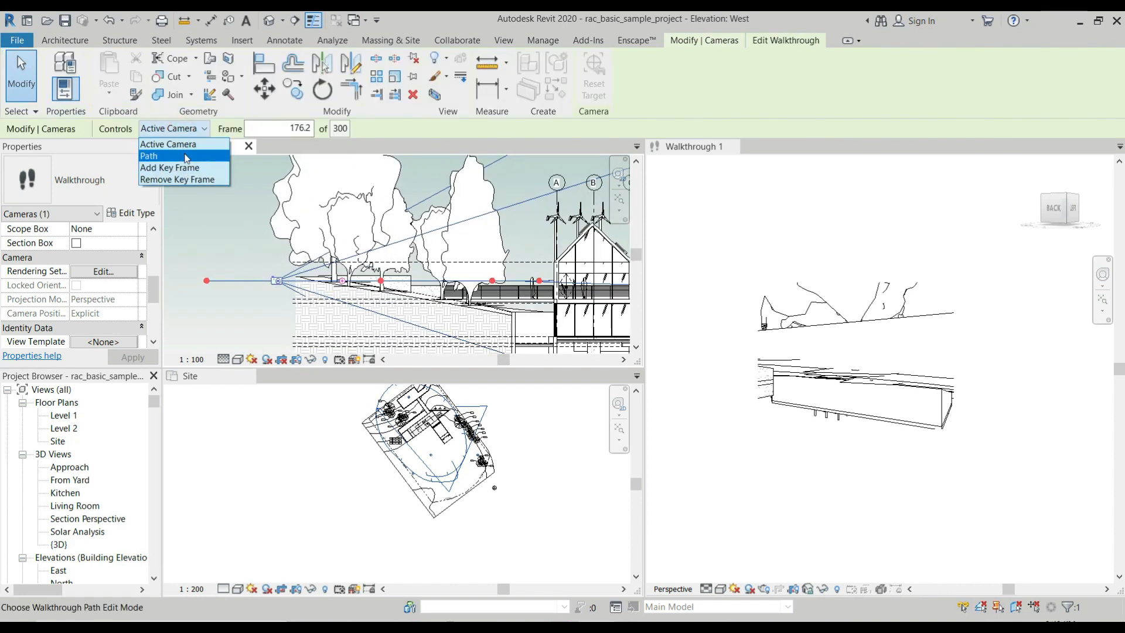
left_click(176, 154)
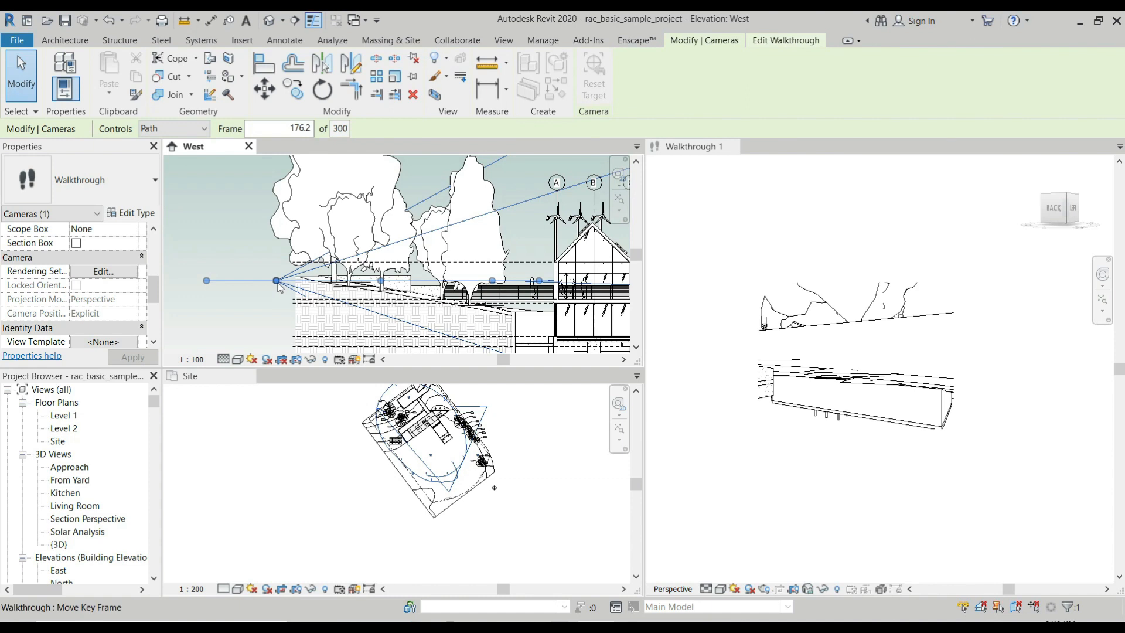
left_click_drag(276, 281, 257, 225)
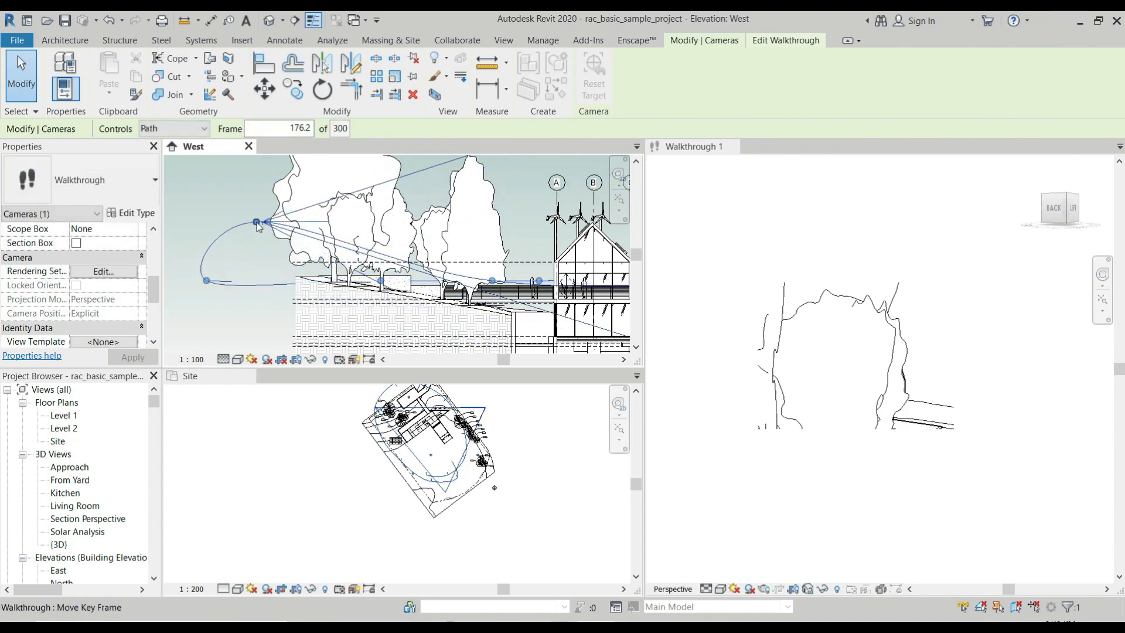
scroll(256, 225, "down", 4)
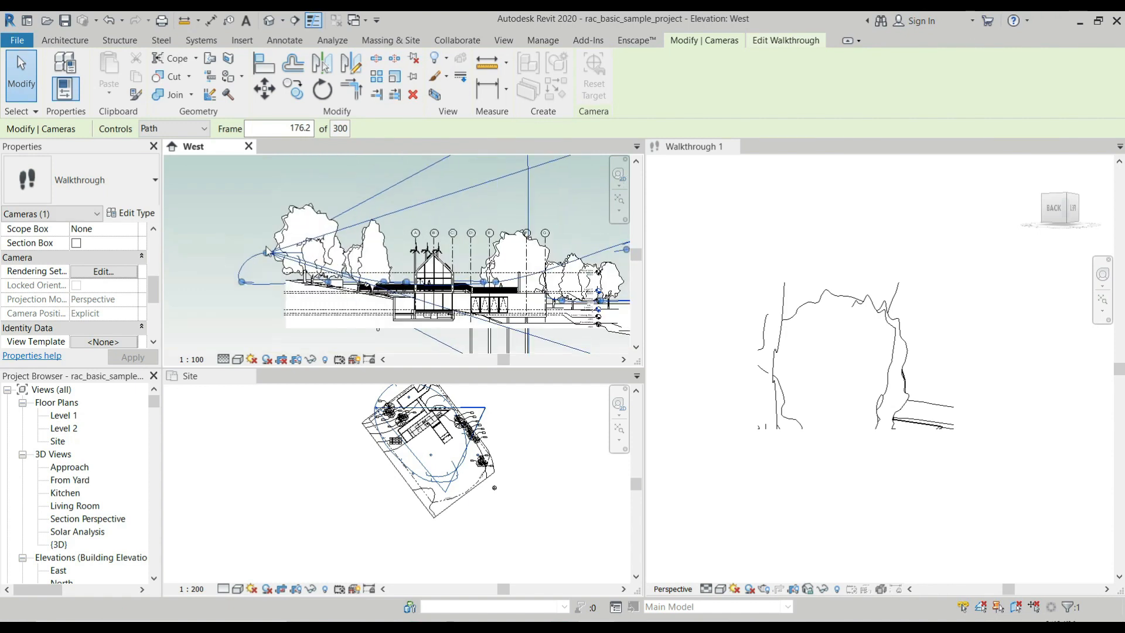
left_click_drag(267, 256, 201, 211)
Step: Activate the Walkthrough 1 view and make its crop region visible
left_click(885, 286)
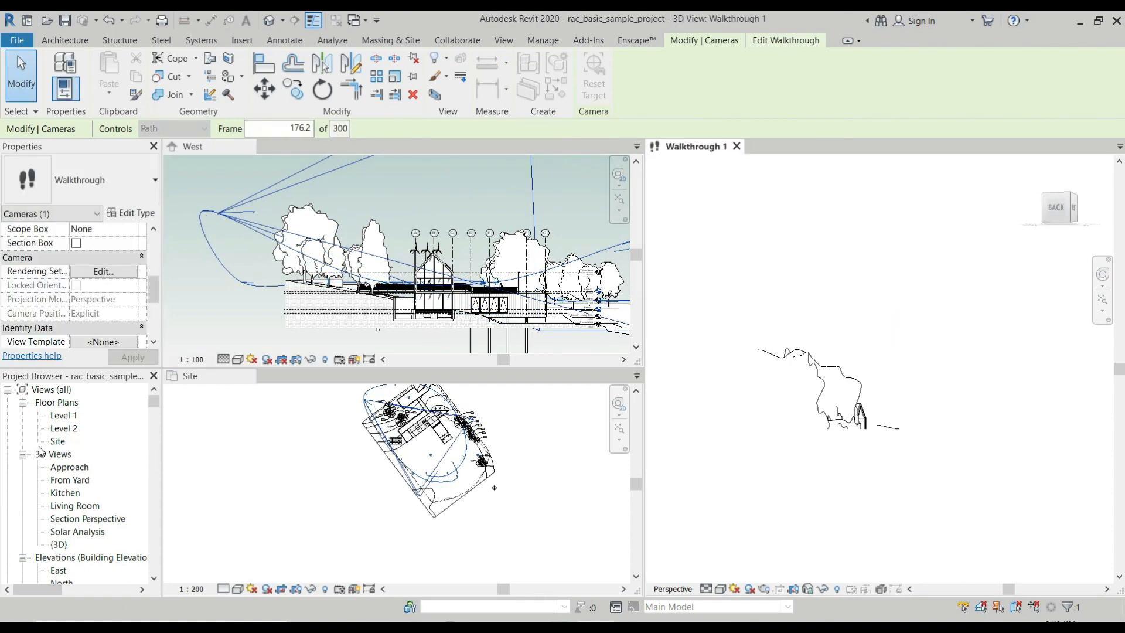
scroll(40, 451, "down", 8)
scroll(59, 452, "down", 1)
right_click(89, 507)
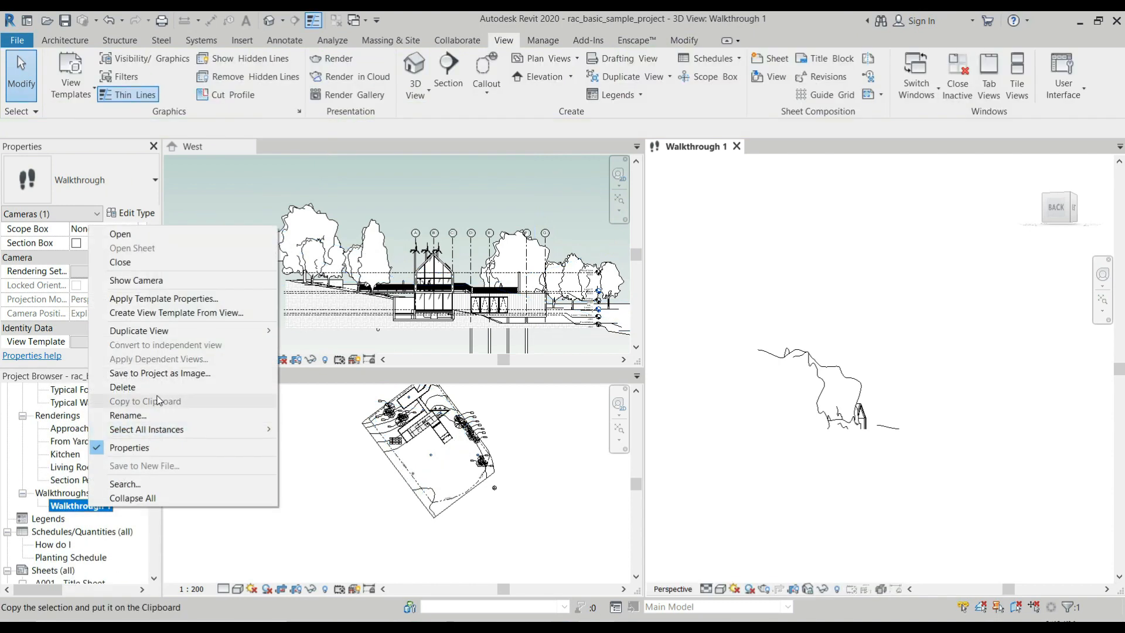
left_click(43, 277)
scroll(79, 312, "up", 3)
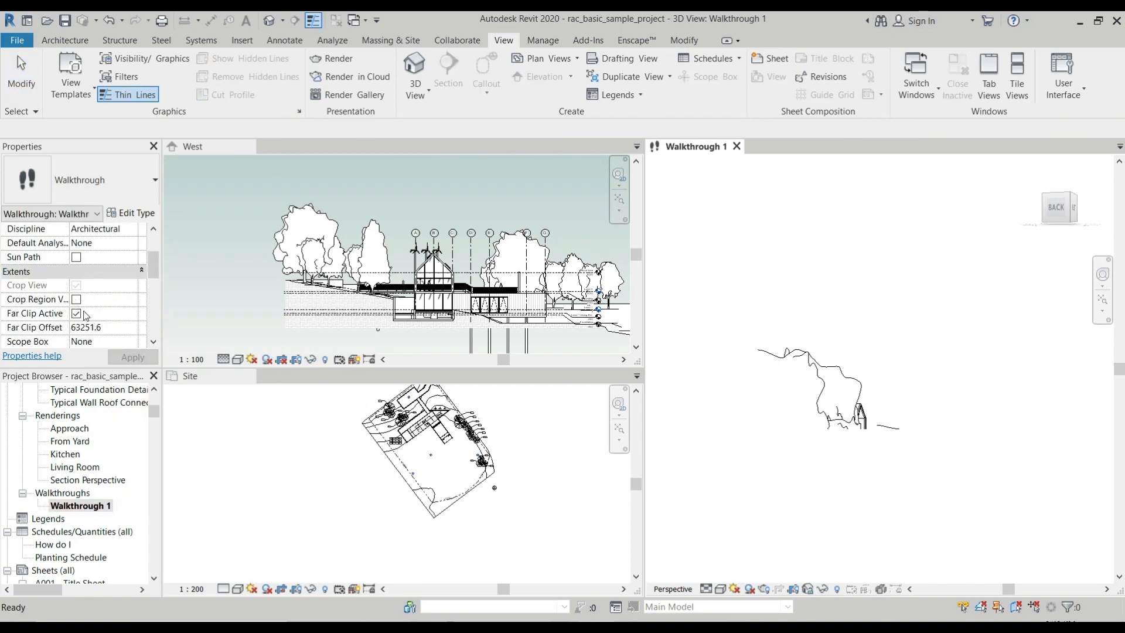
left_click(77, 300)
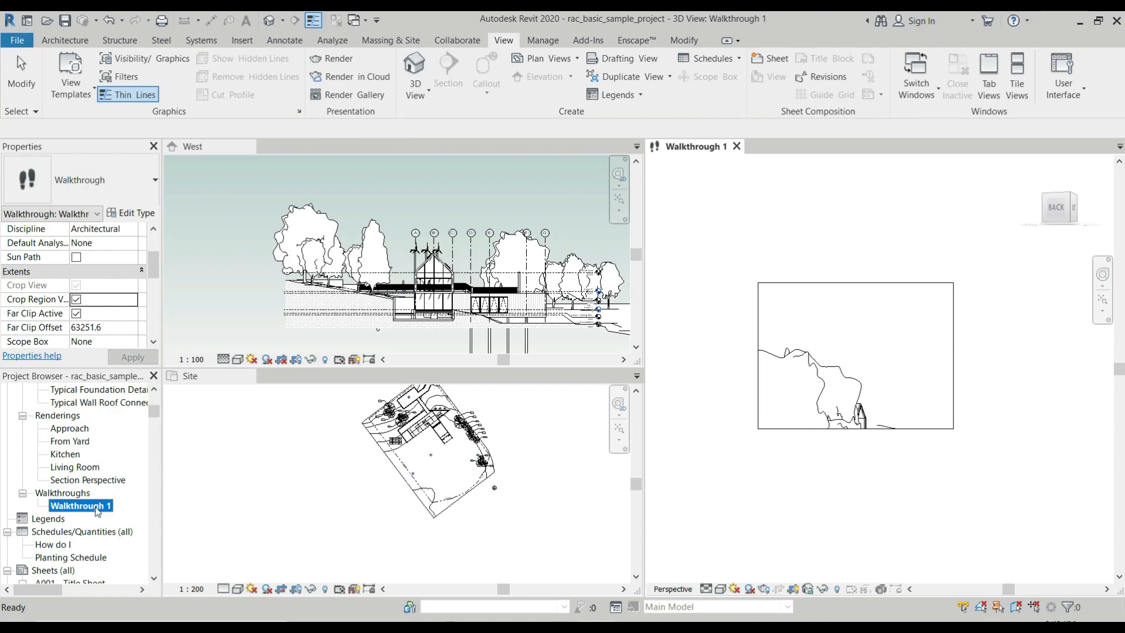
Step: Show the camera of Walkthrough 1 and enlarge its crop region downward and to the right
right_click(98, 511)
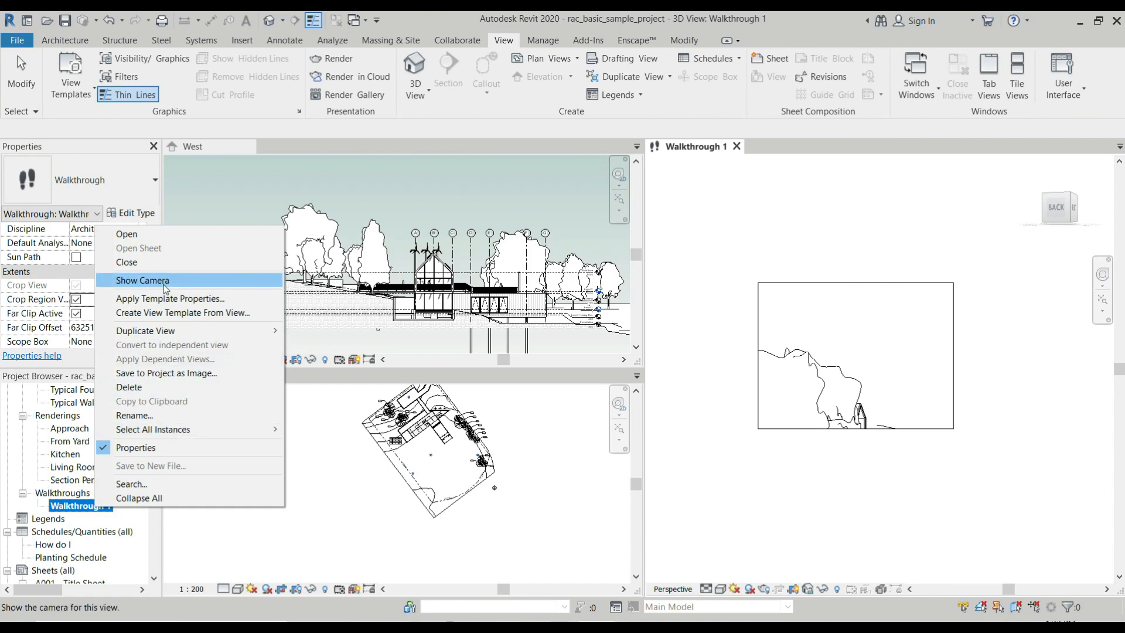
left_click(165, 289)
left_click_drag(855, 432, 856, 556)
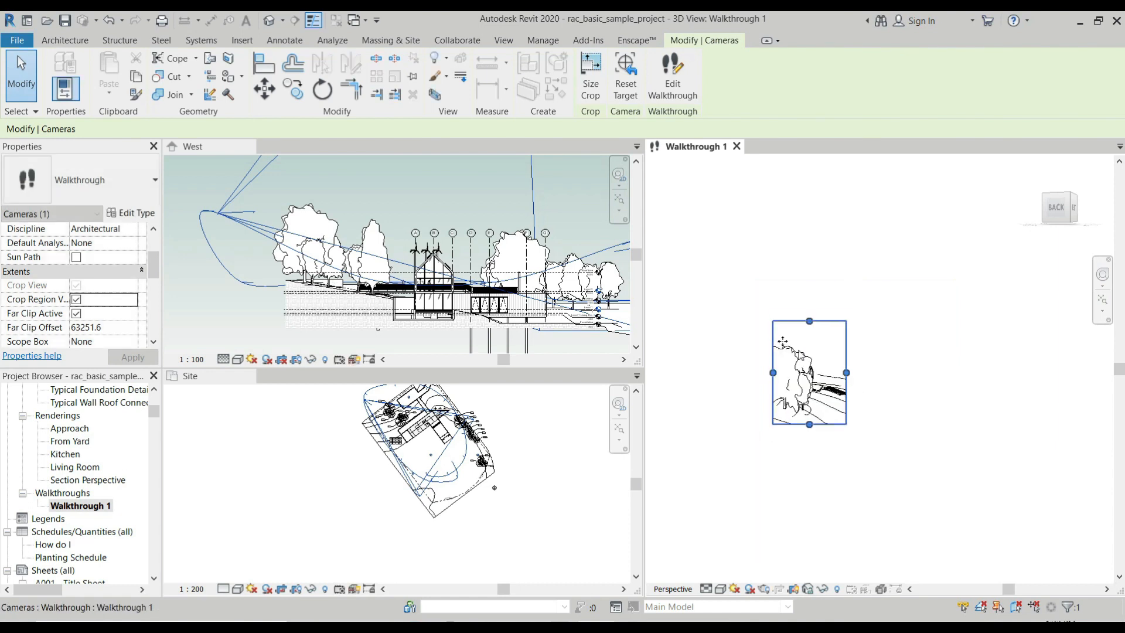
left_click_drag(846, 373, 961, 373)
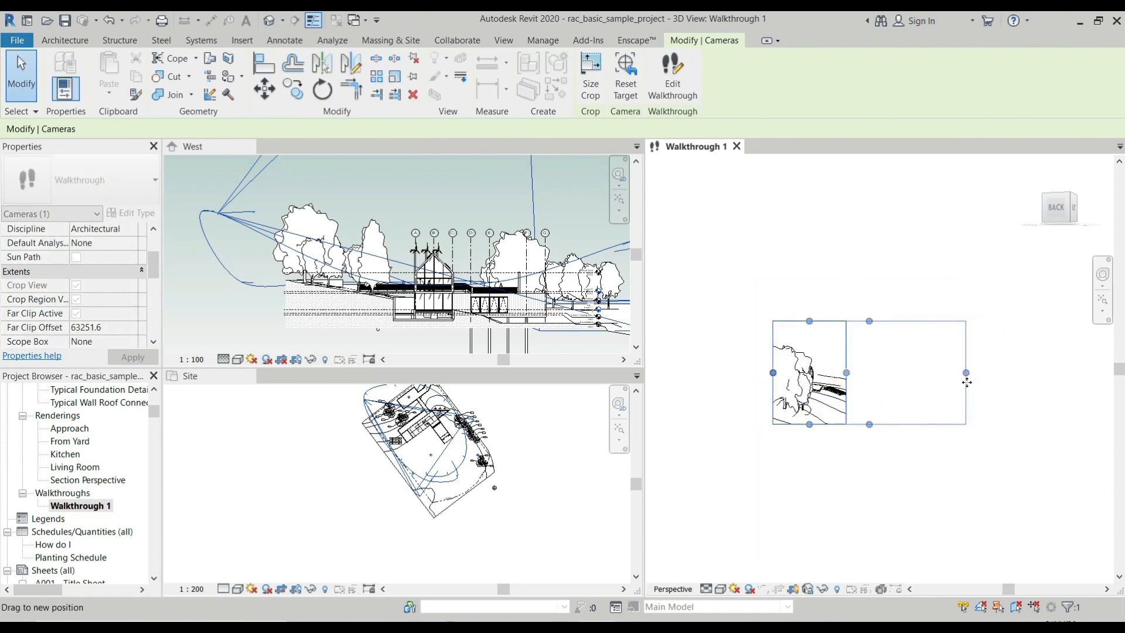